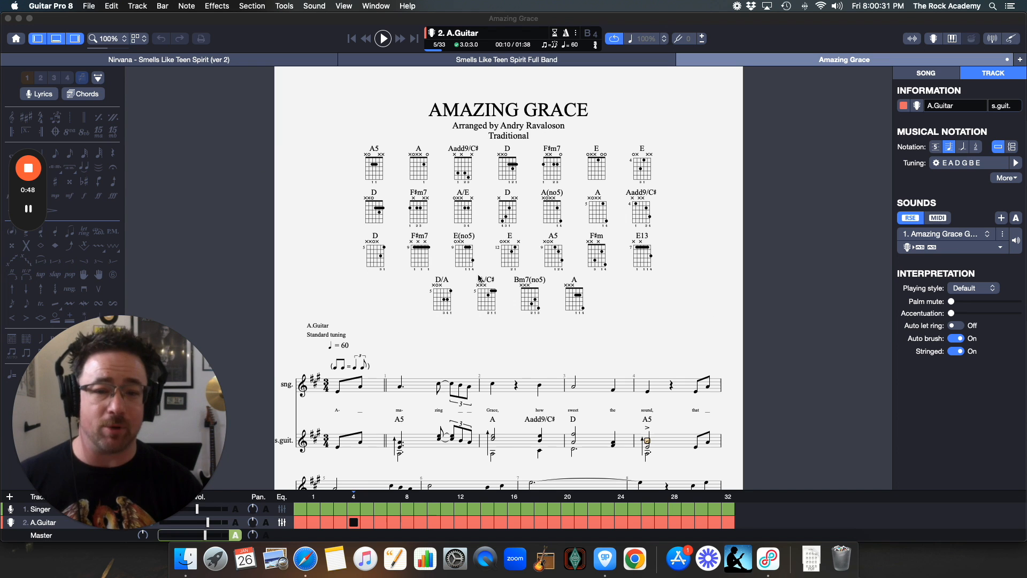
Step: Open the bundled Amazing Grace example score
scroll(619, 209, down, 15)
scroll(619, 208, up, 20)
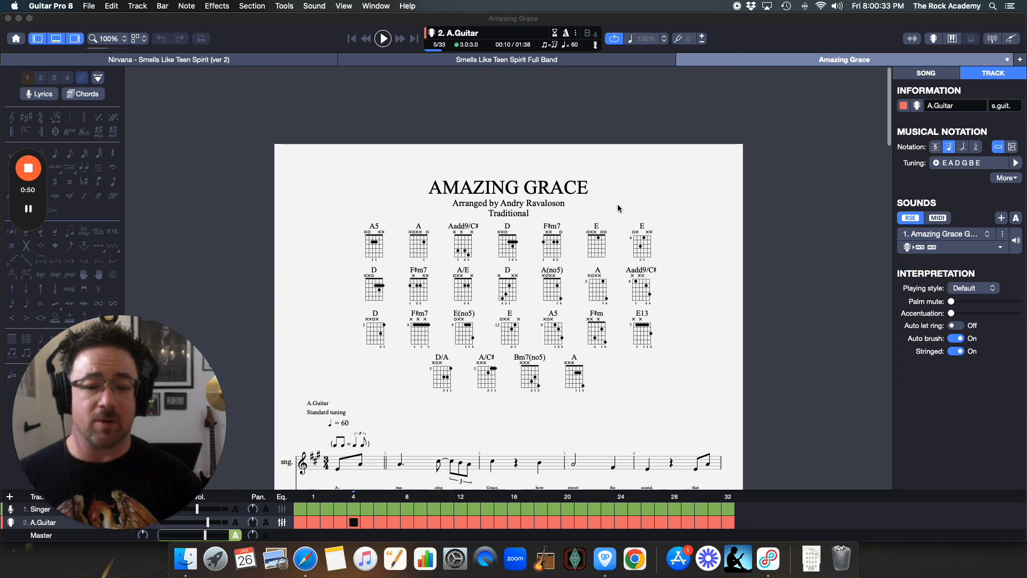
scroll(619, 208, down, 3)
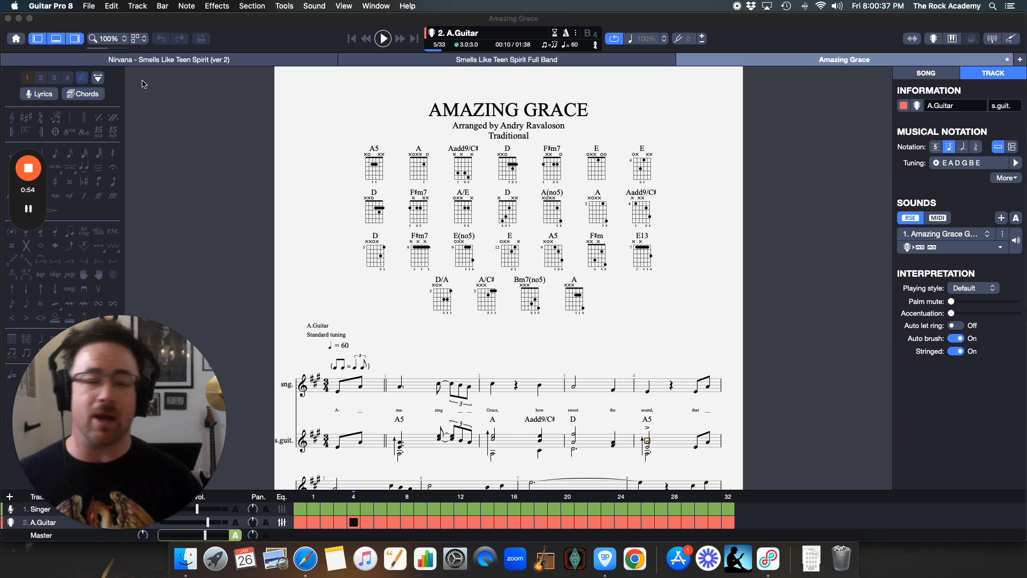
click(89, 6)
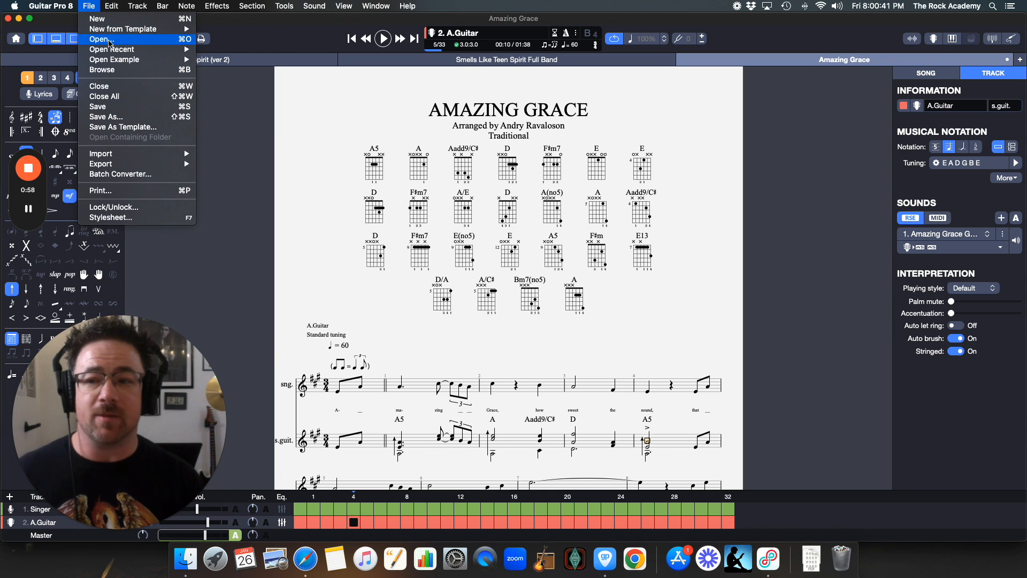
mouse_move(120, 59)
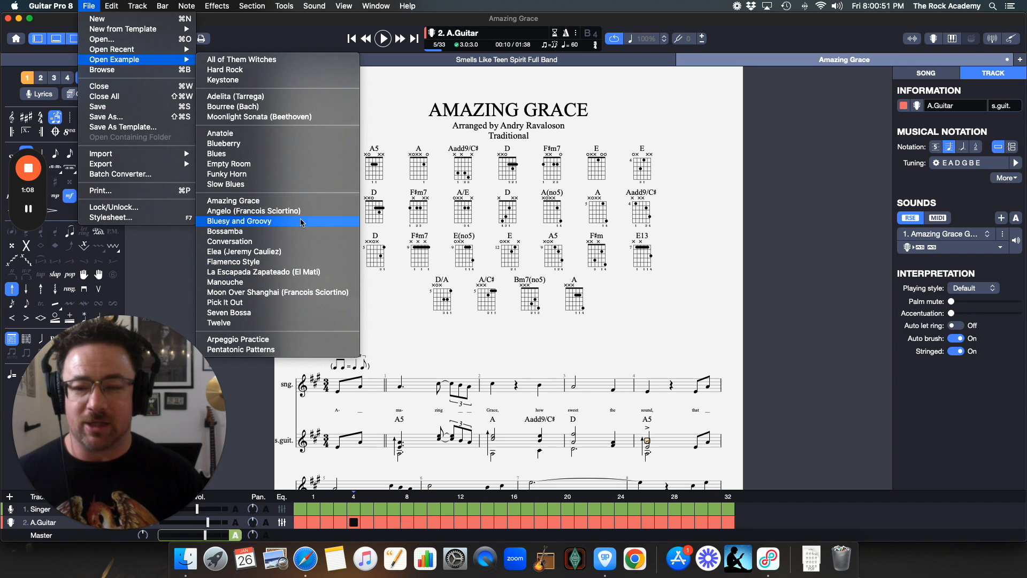
click(298, 203)
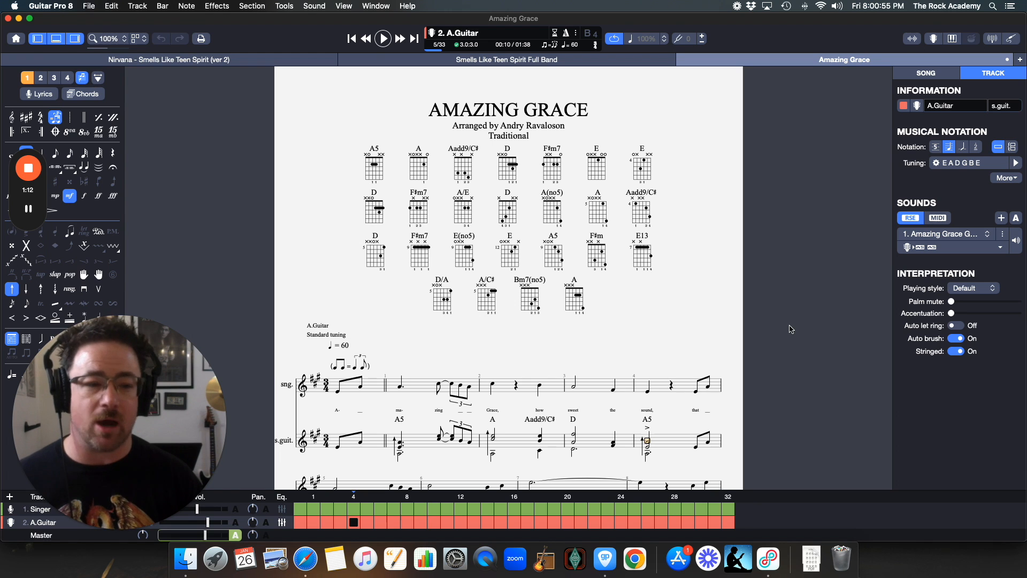
Step: Toggle the tablature staff on and off for the A.Guitar track and the Singer track
scroll(445, 233, down, 10)
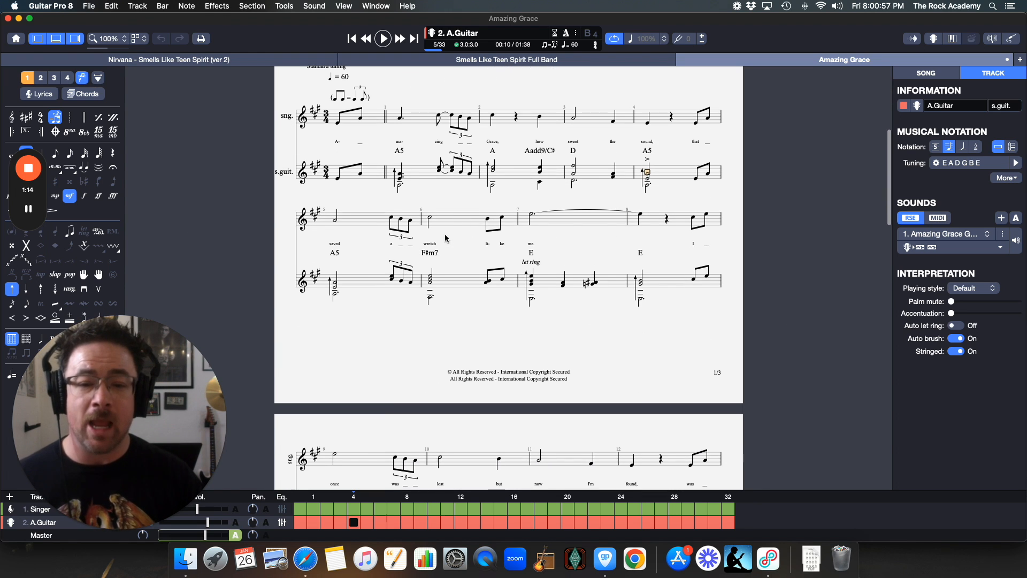
scroll(399, 226, up, 2)
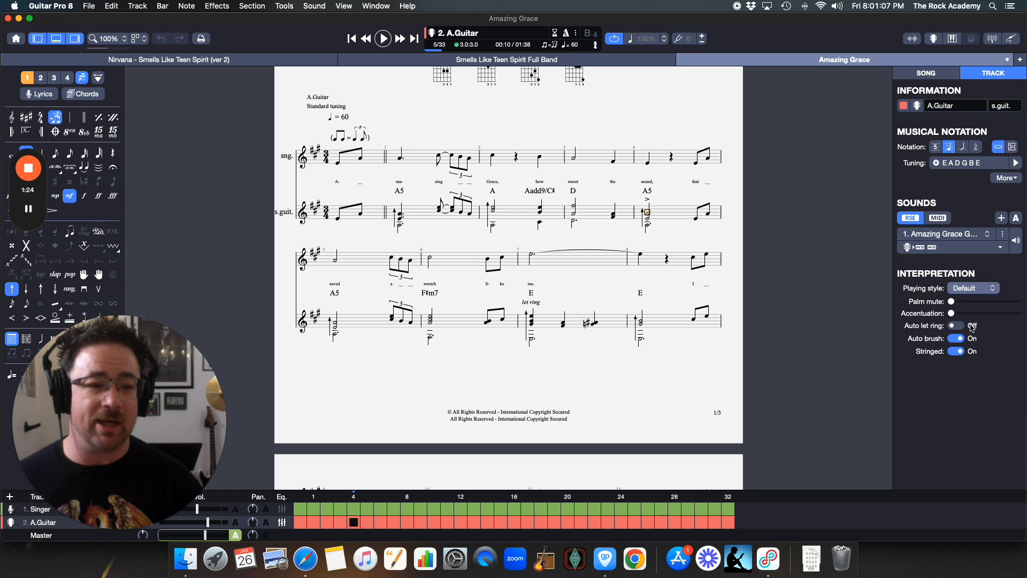
click(937, 148)
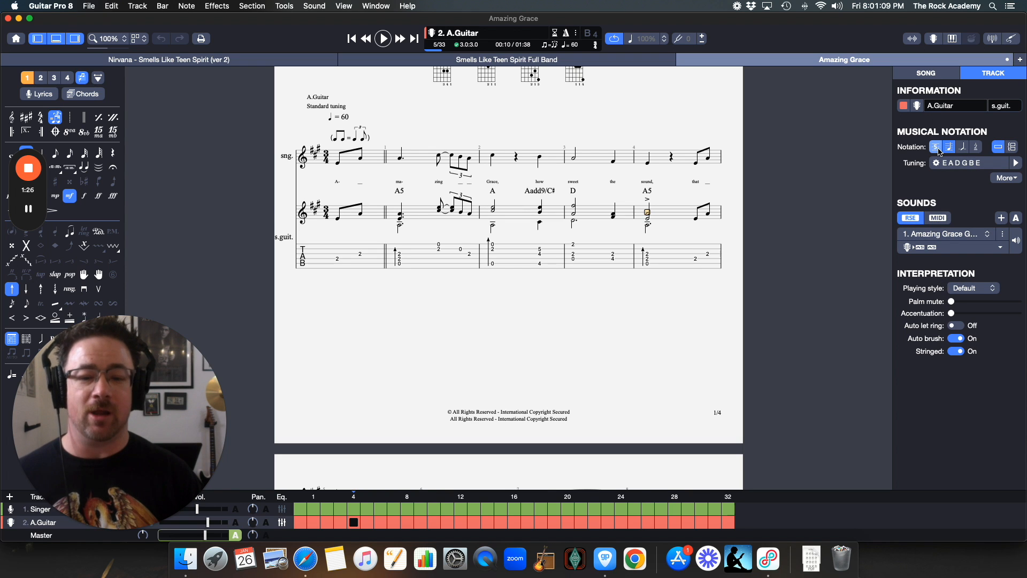
click(939, 150)
click(409, 161)
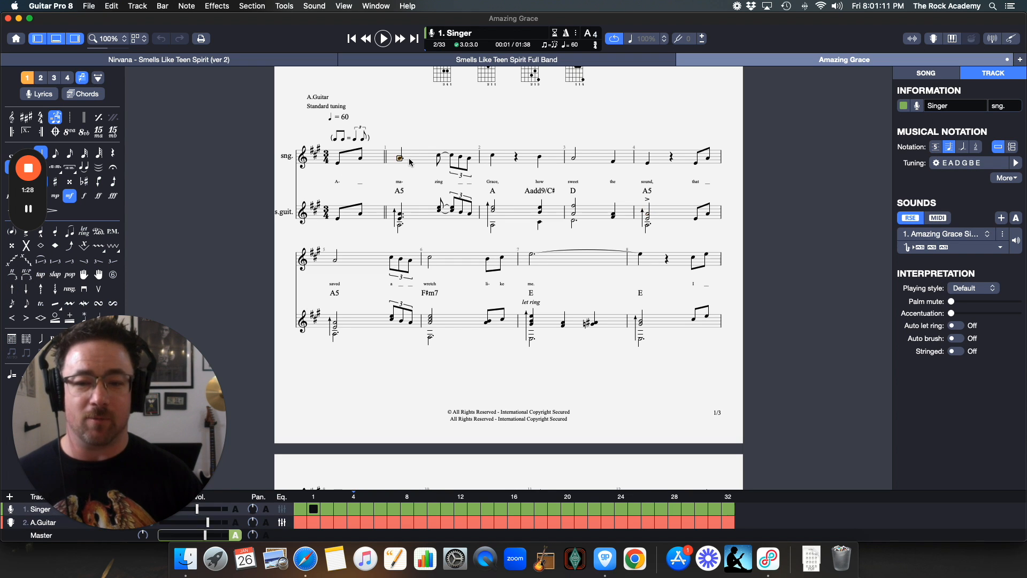
click(936, 147)
click(936, 147)
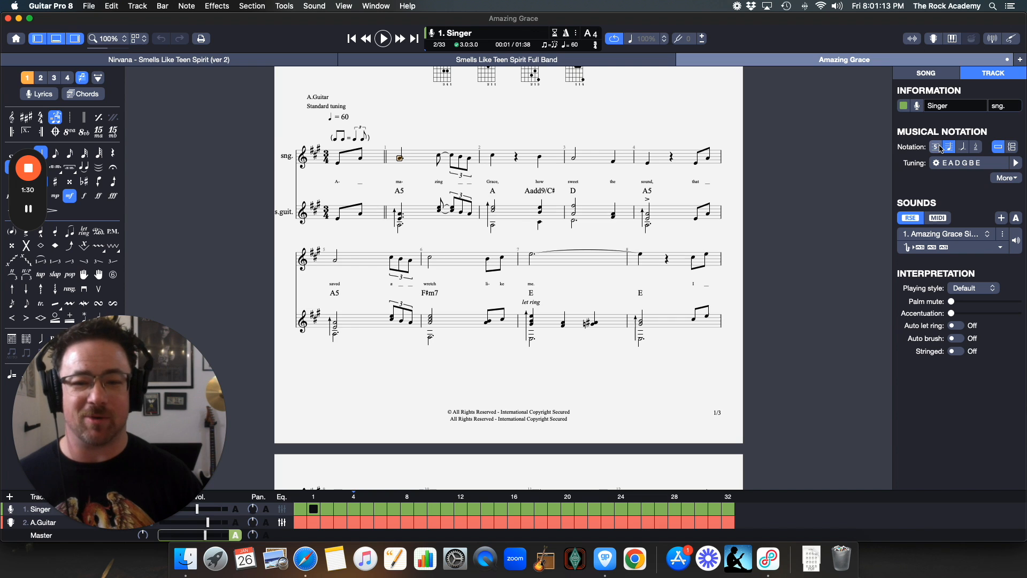
Step: Examine the first system of Amazing Grace, highlighting the Singer line and the A.Guitar line across it
scroll(401, 211, up, 3)
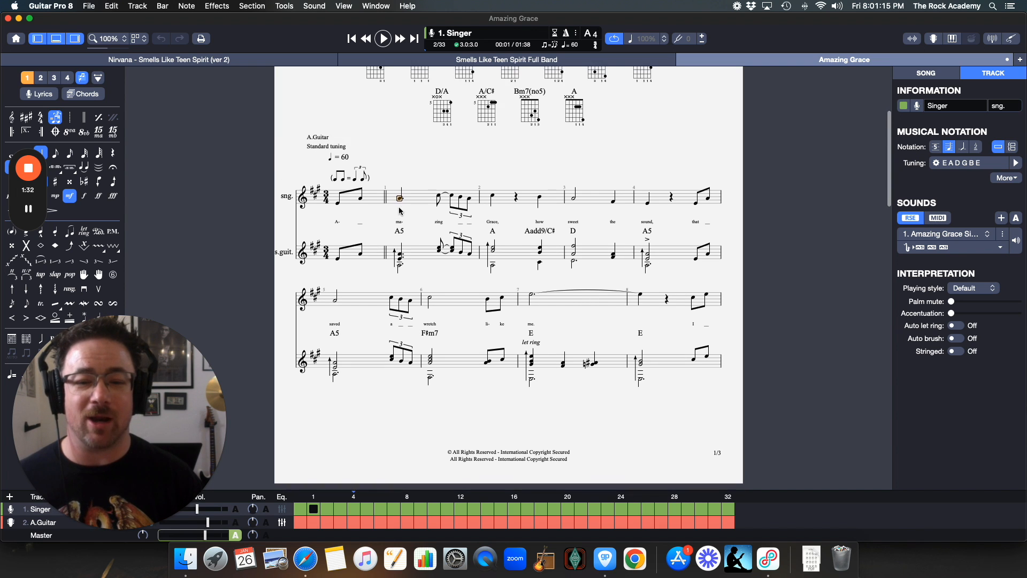
scroll(400, 208, down, 1)
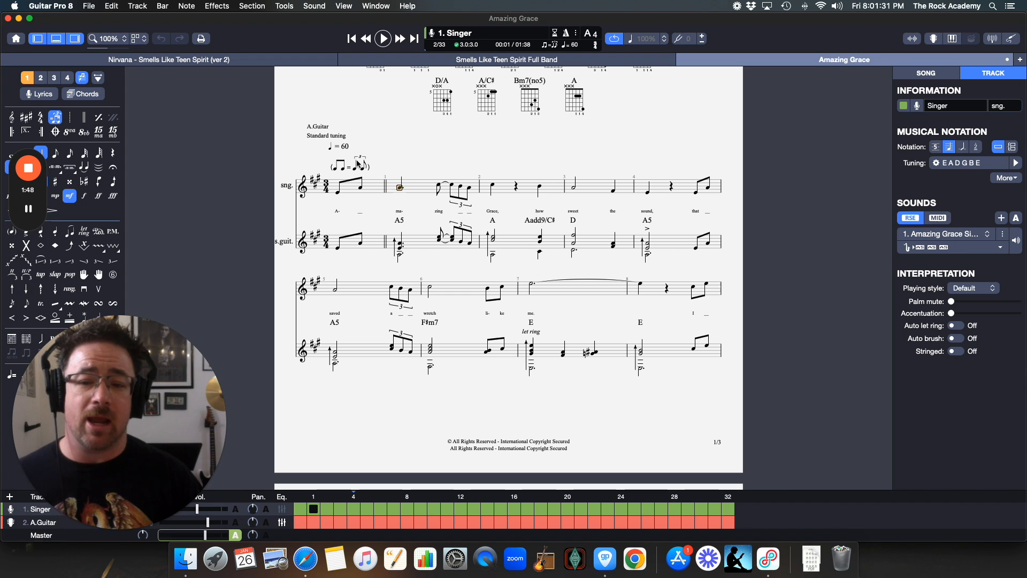
click(337, 194)
drag(337, 193, 740, 203)
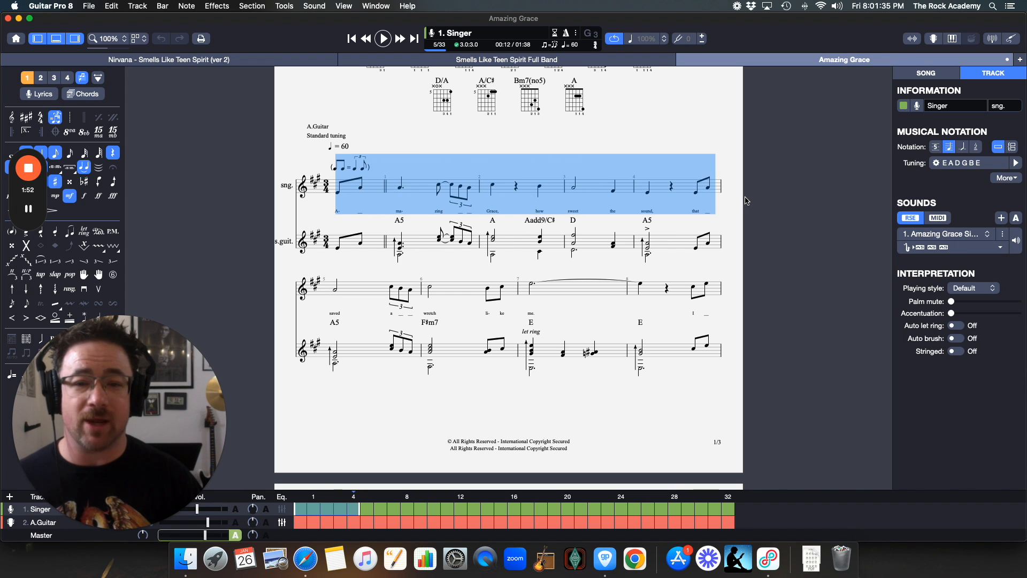
click(622, 182)
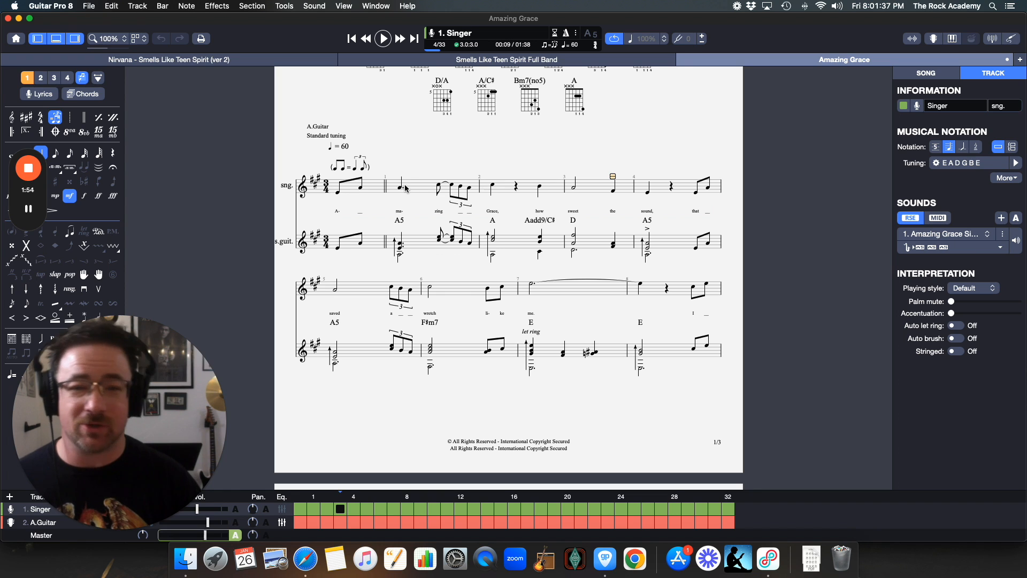
drag(339, 198, 705, 188)
click(697, 190)
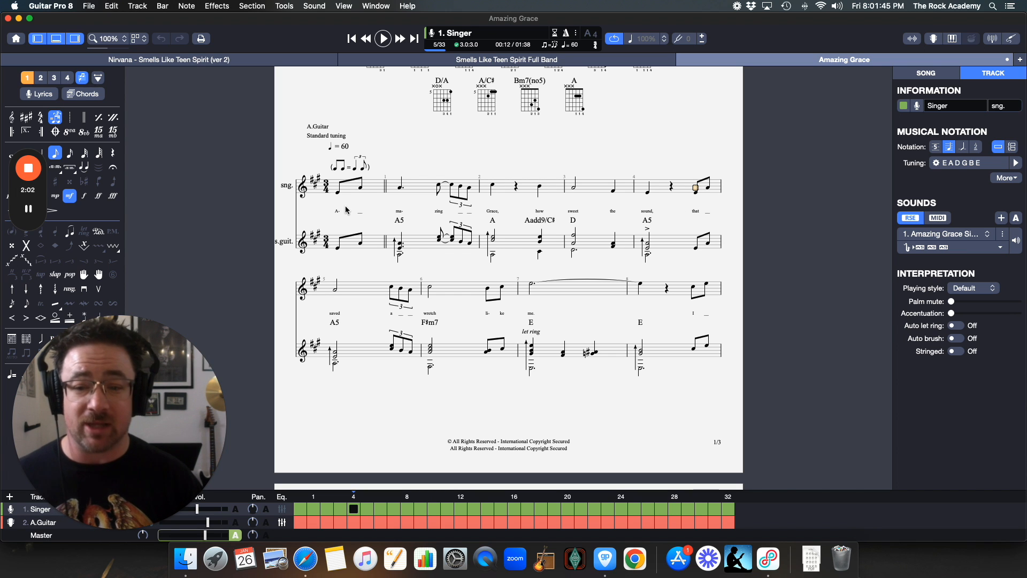
drag(341, 251, 713, 266)
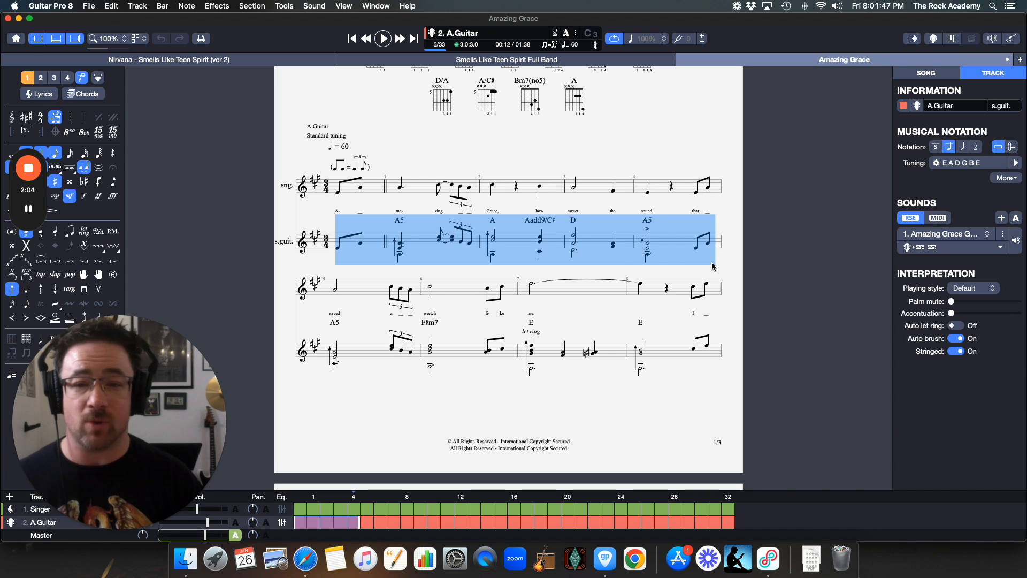
click(693, 249)
scroll(481, 214, up, 5)
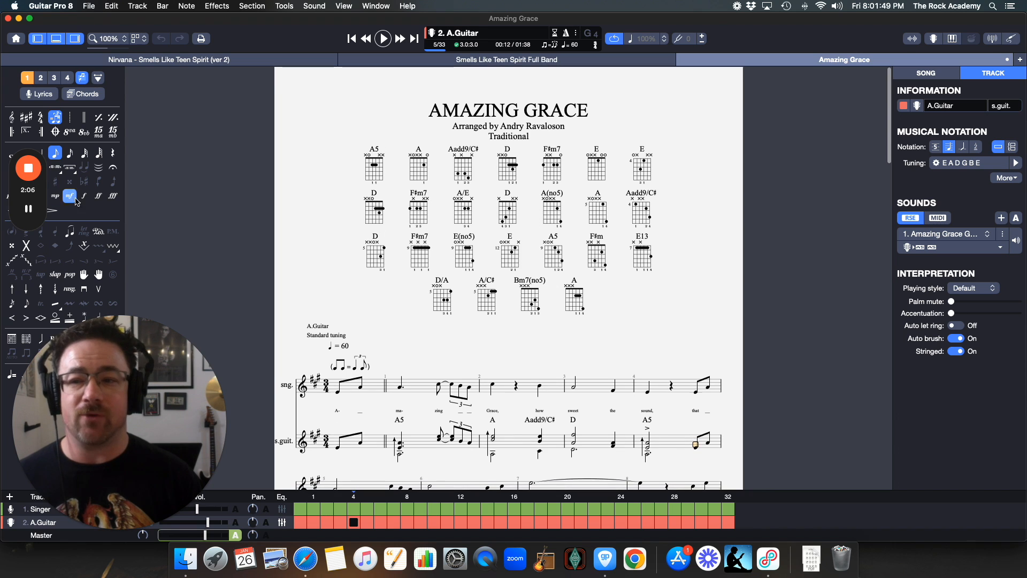
Step: Create a new empty score with an acoustic Steel Guitar track in standard notation and tablature
click(89, 6)
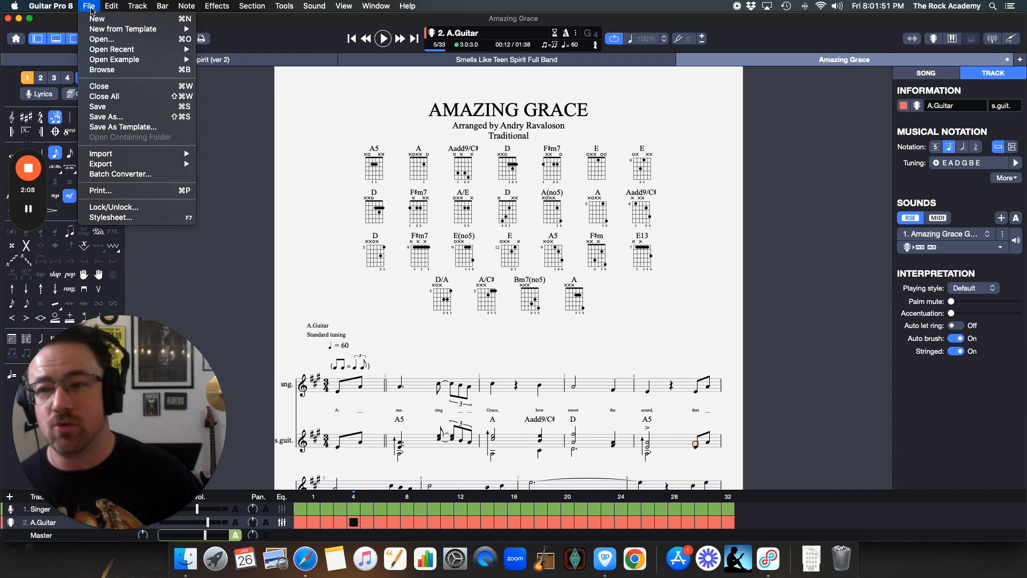
mouse_move(78, 4)
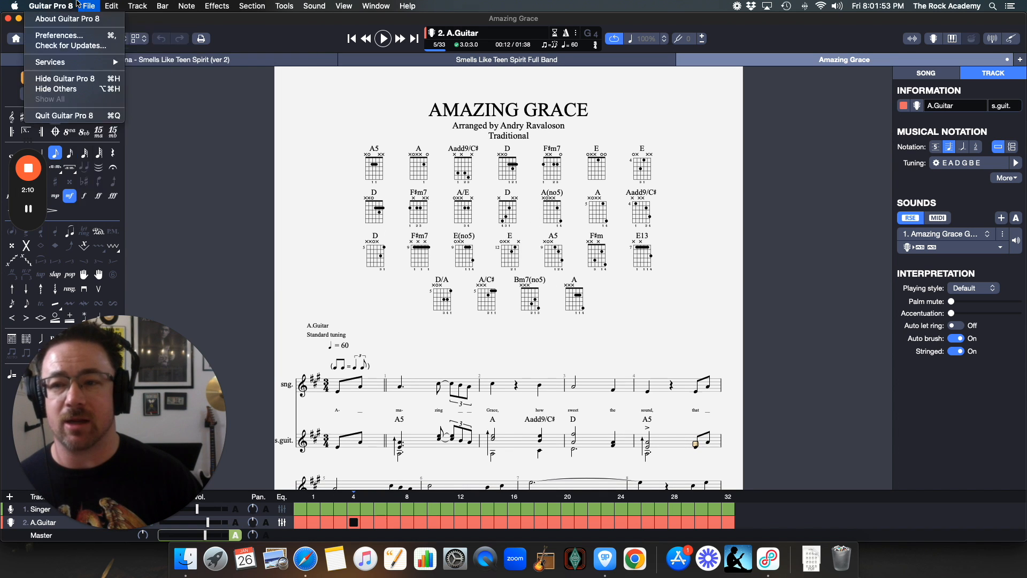
click(100, 20)
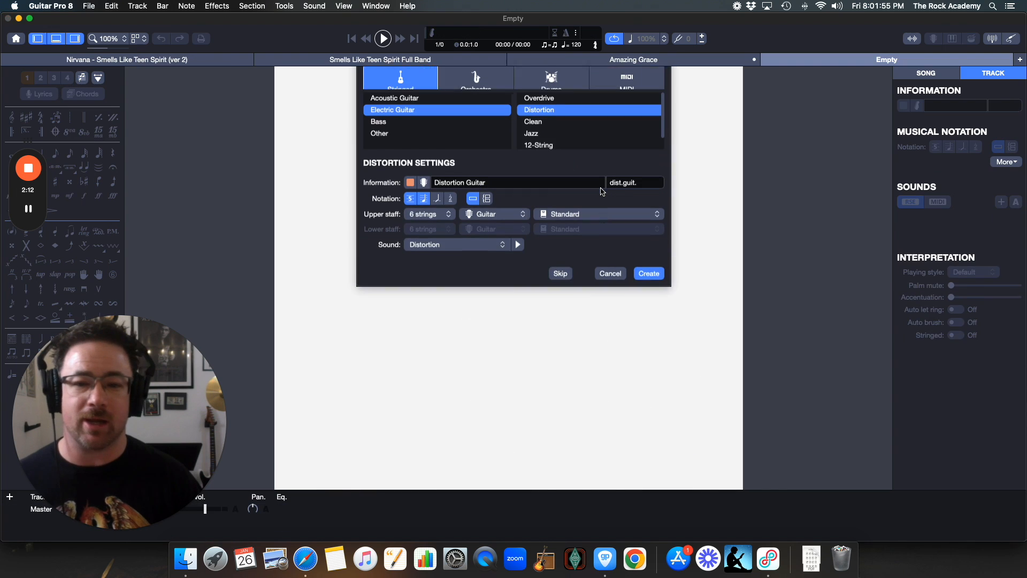
click(402, 132)
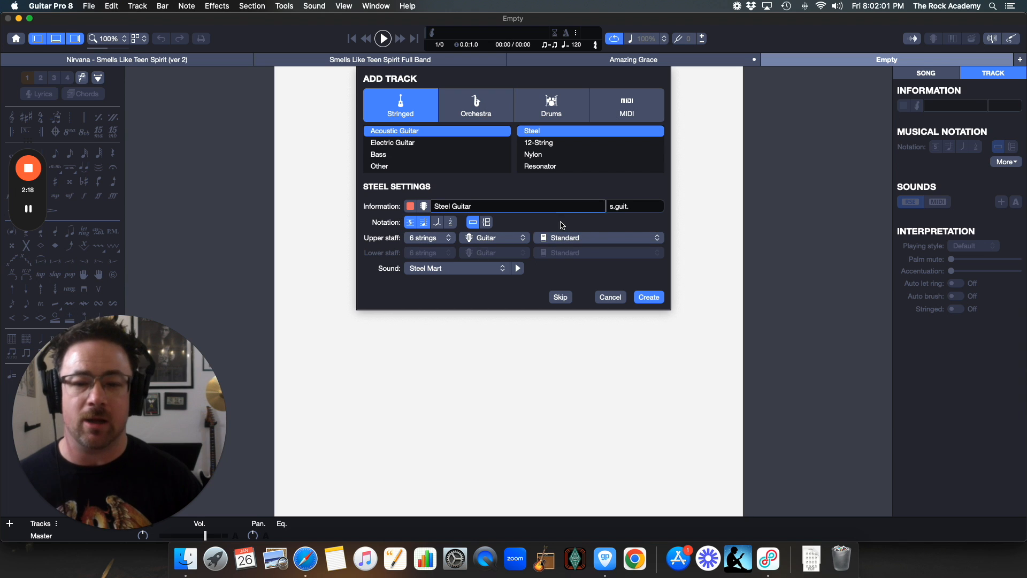
click(649, 297)
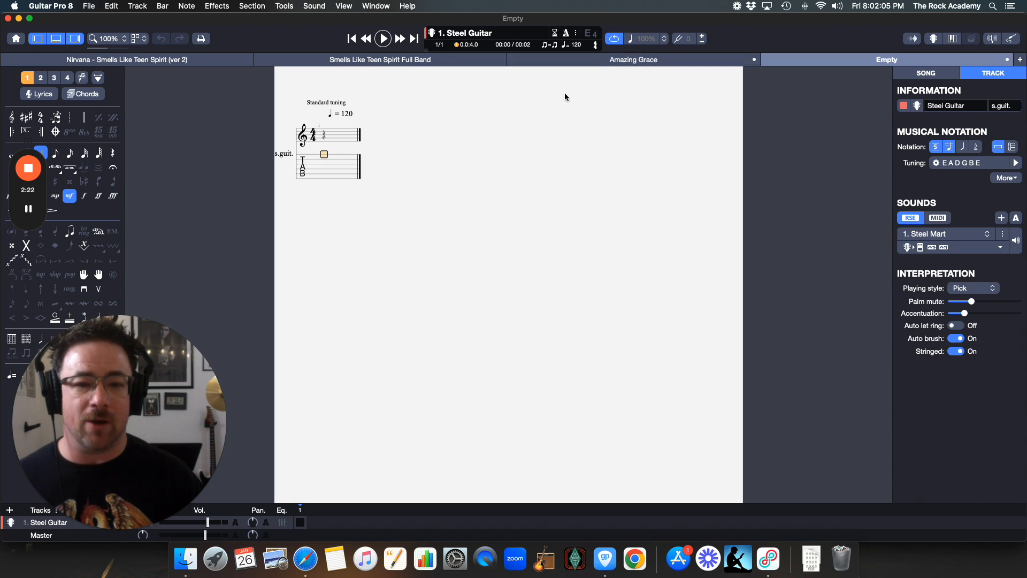
Step: Check the opening bars of the Singer part and the tempo and swing markings in the Amazing Grace score
click(612, 58)
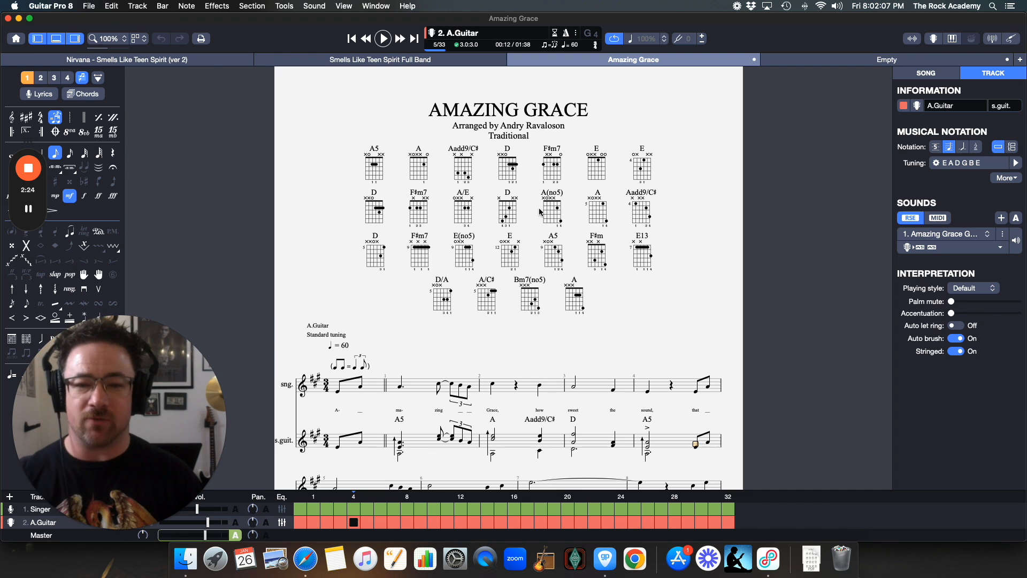
scroll(537, 261, down, 5)
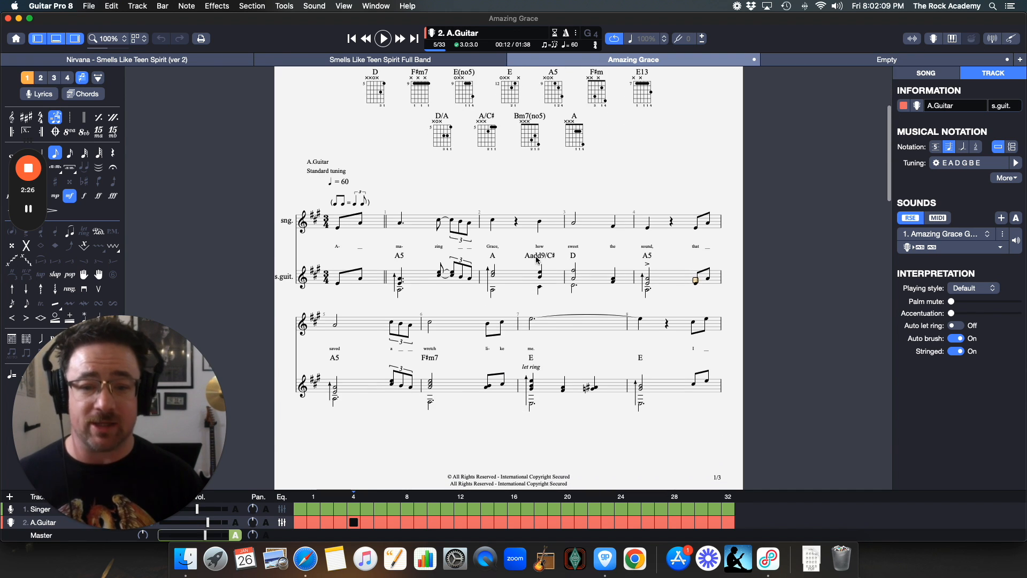
click(360, 224)
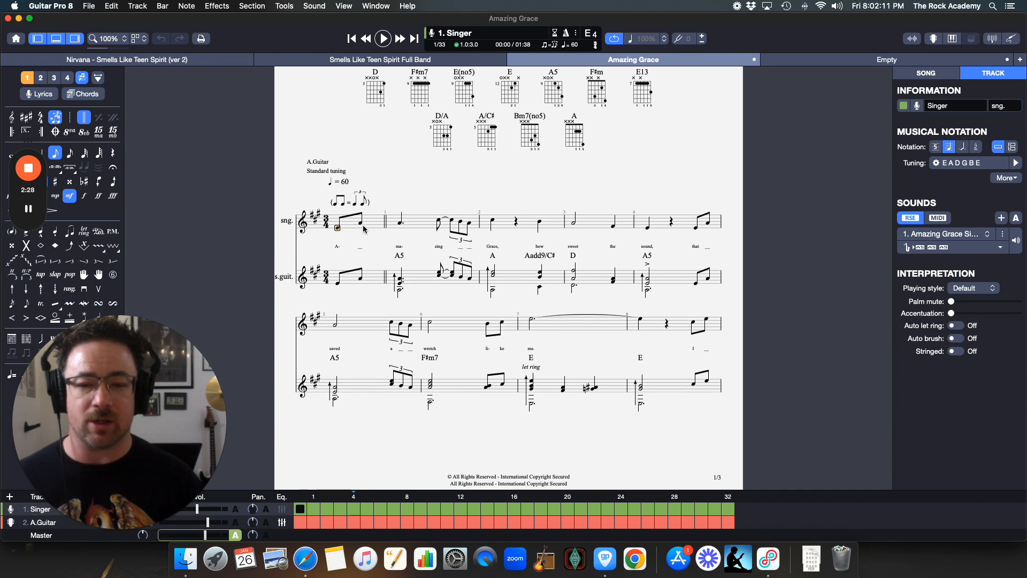
click(388, 218)
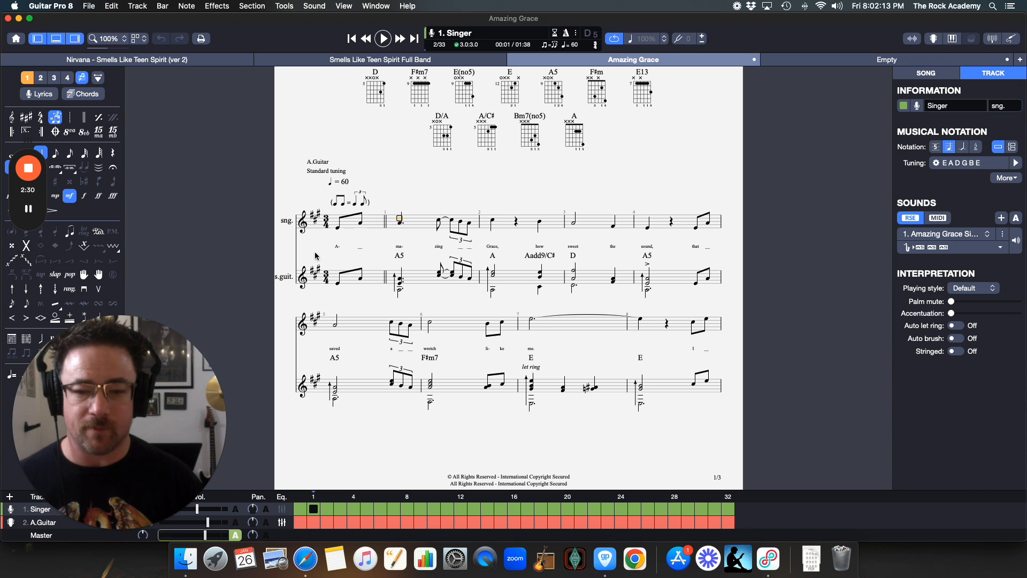
click(337, 230)
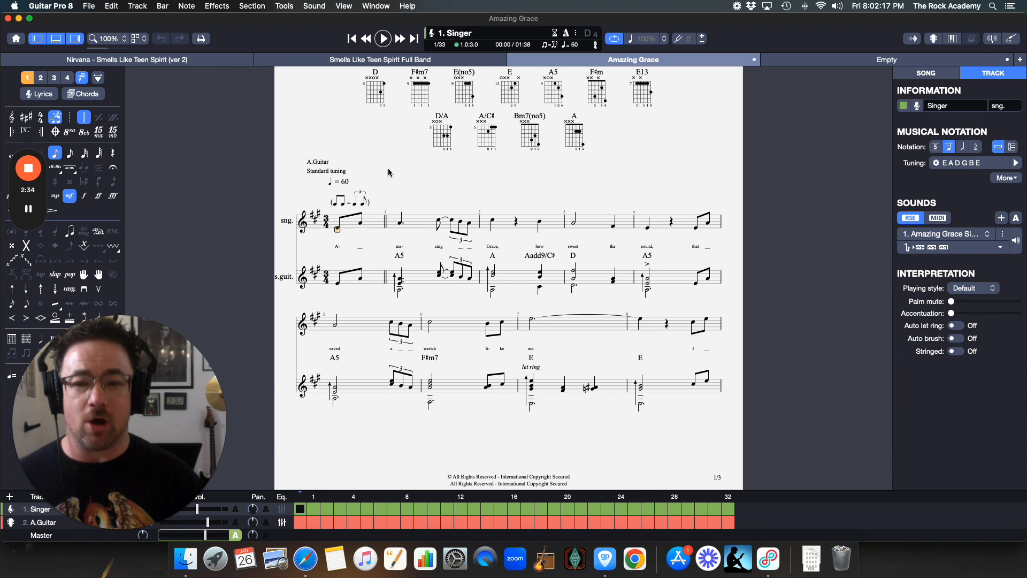
scroll(388, 171, up, 3)
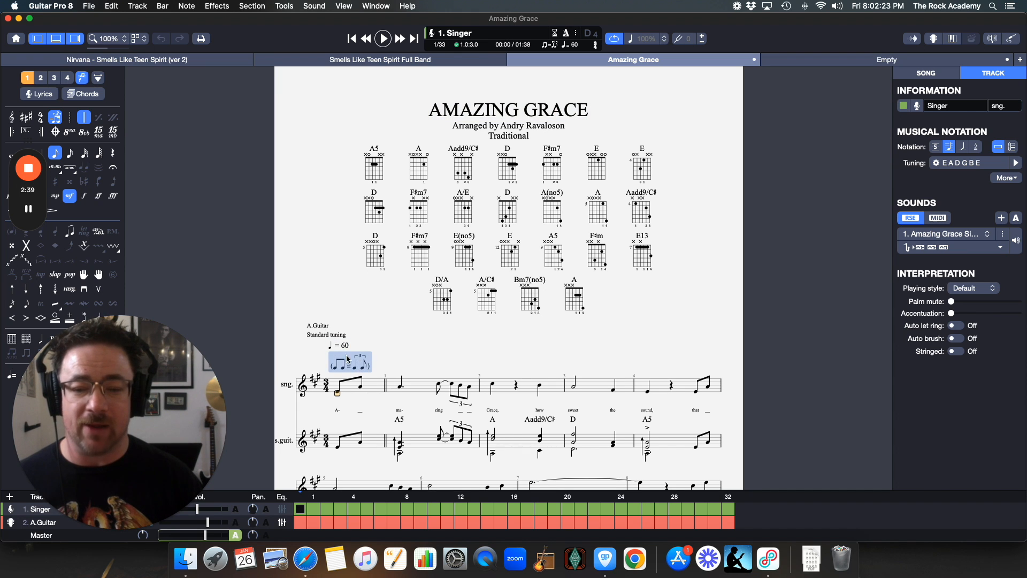
scroll(332, 361, down, 2)
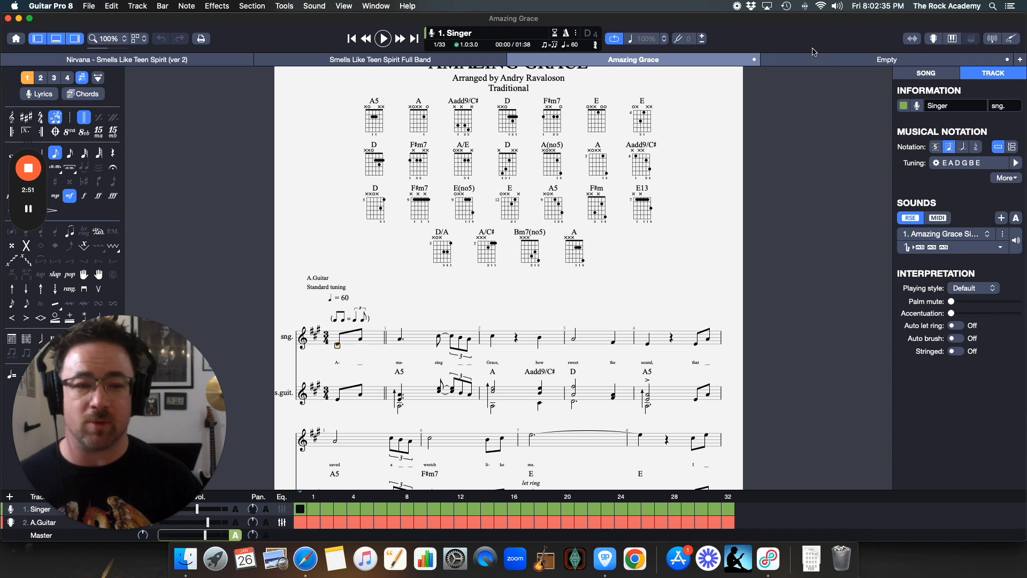
Step: Set the tempo of the new Steel Guitar score to 60 bpm
click(834, 60)
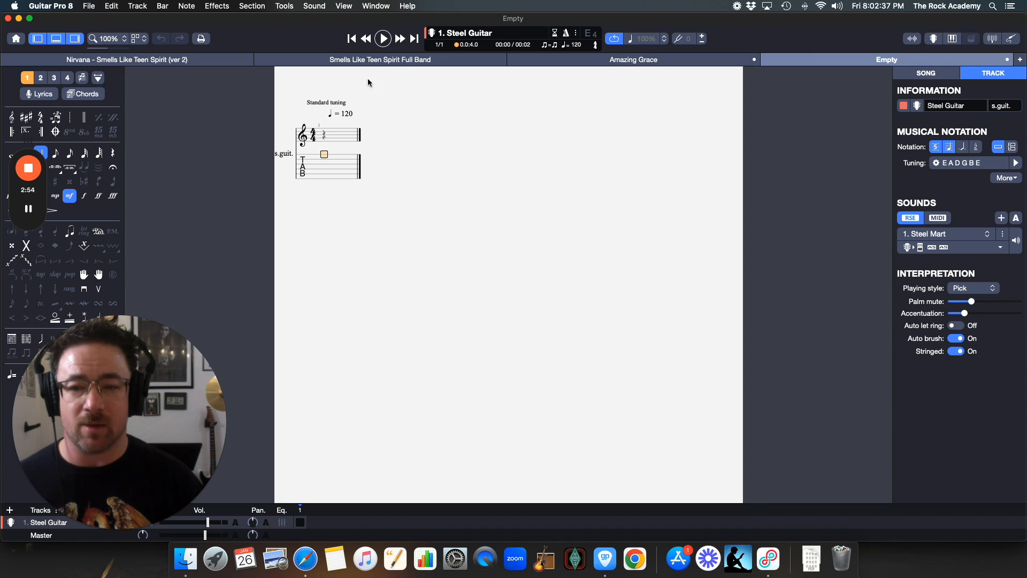
double_click(348, 116)
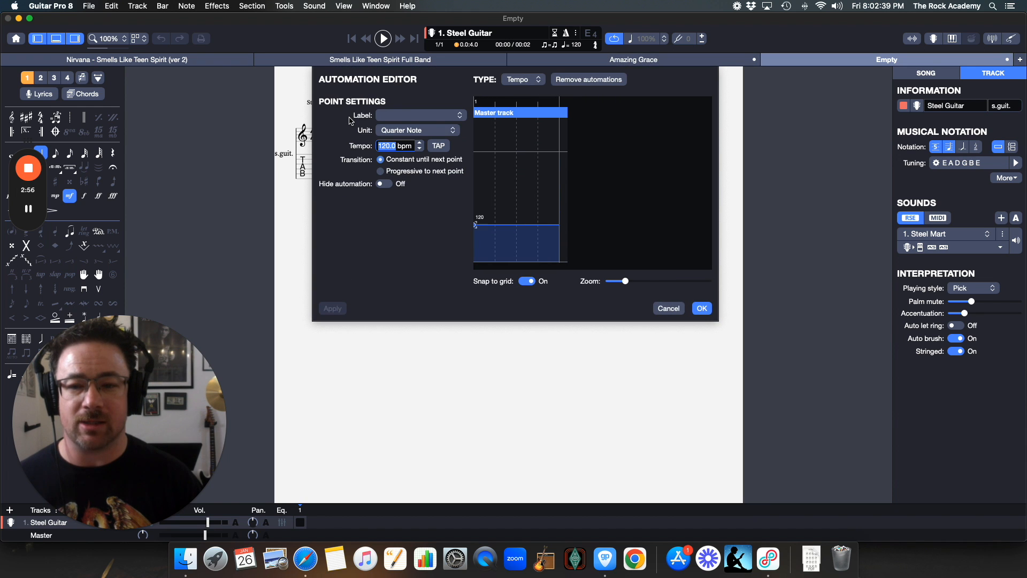
text(60)
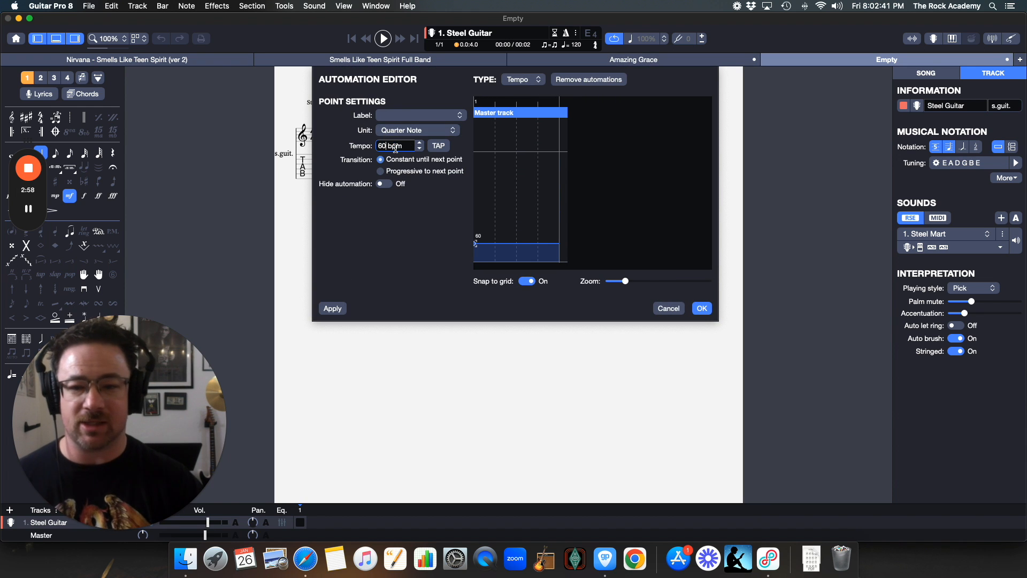
click(701, 308)
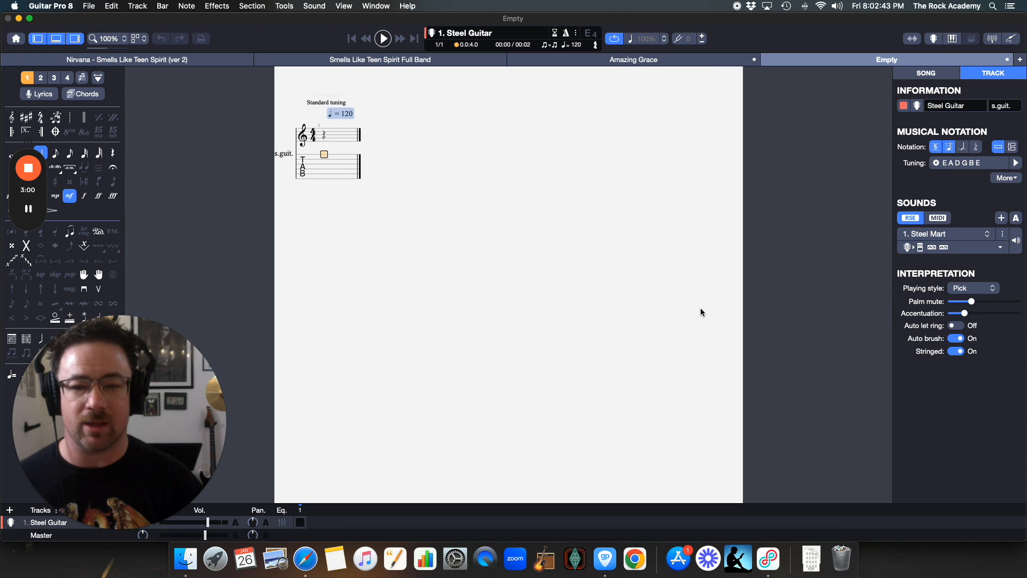
Step: Check the time signature in the Amazing Grace score and set the new Steel Guitar score's time signature to 3/4
click(634, 61)
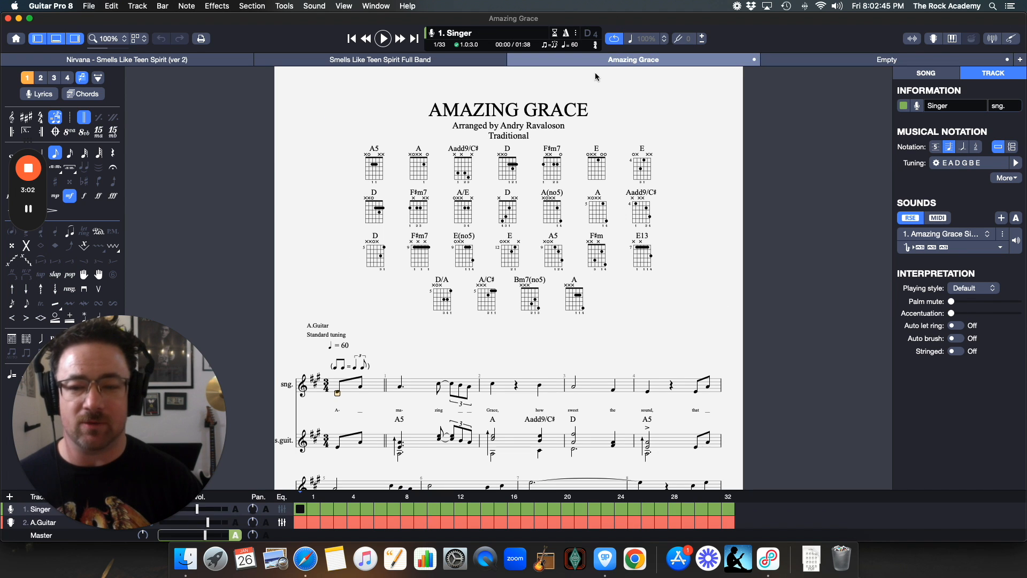
click(329, 392)
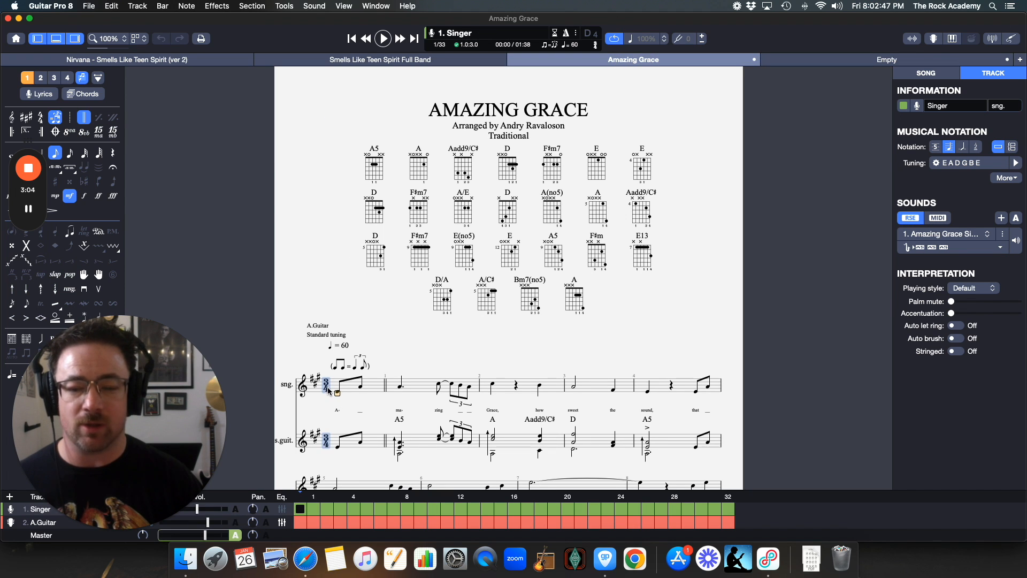
click(824, 60)
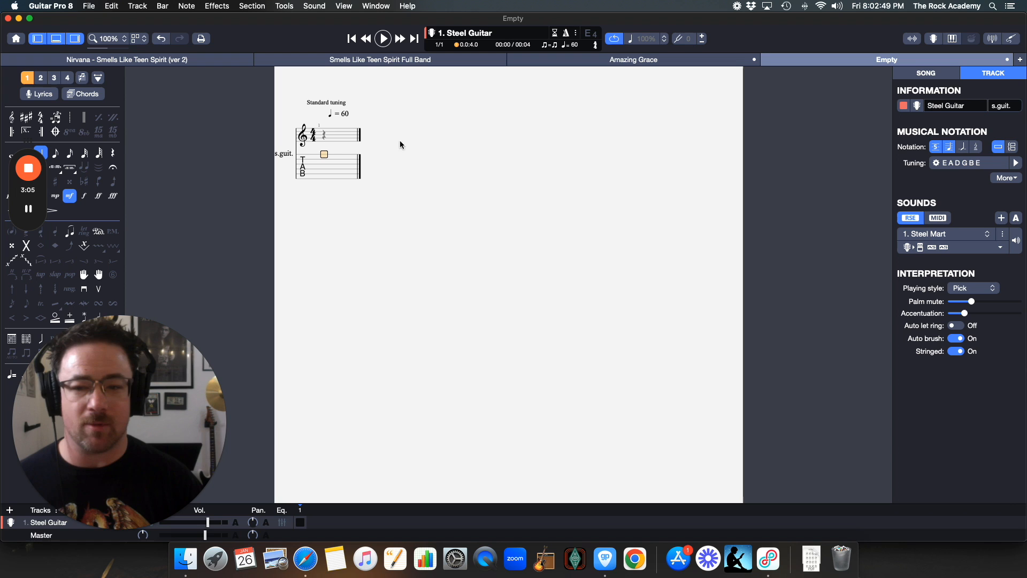
click(316, 138)
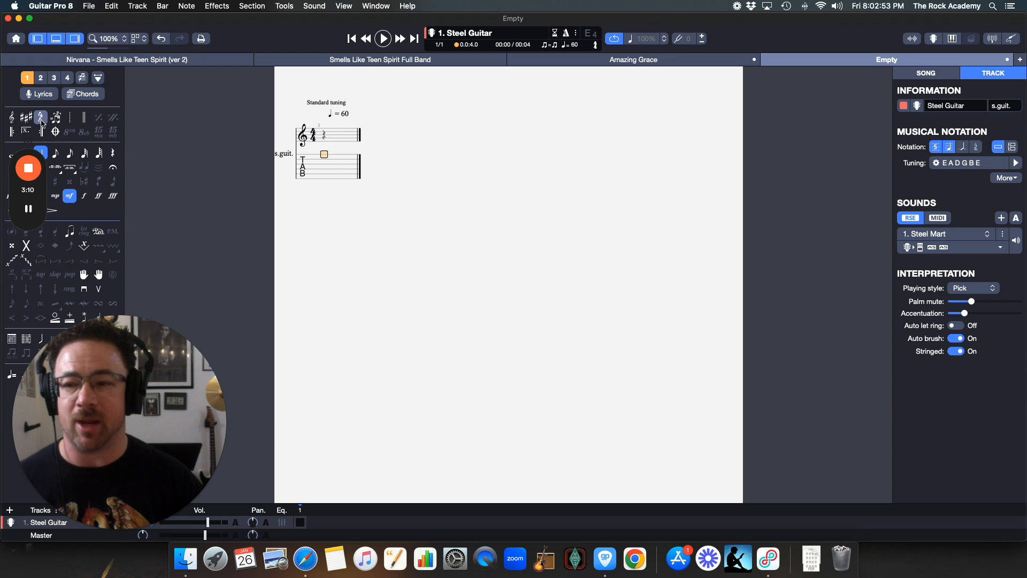
double_click(315, 137)
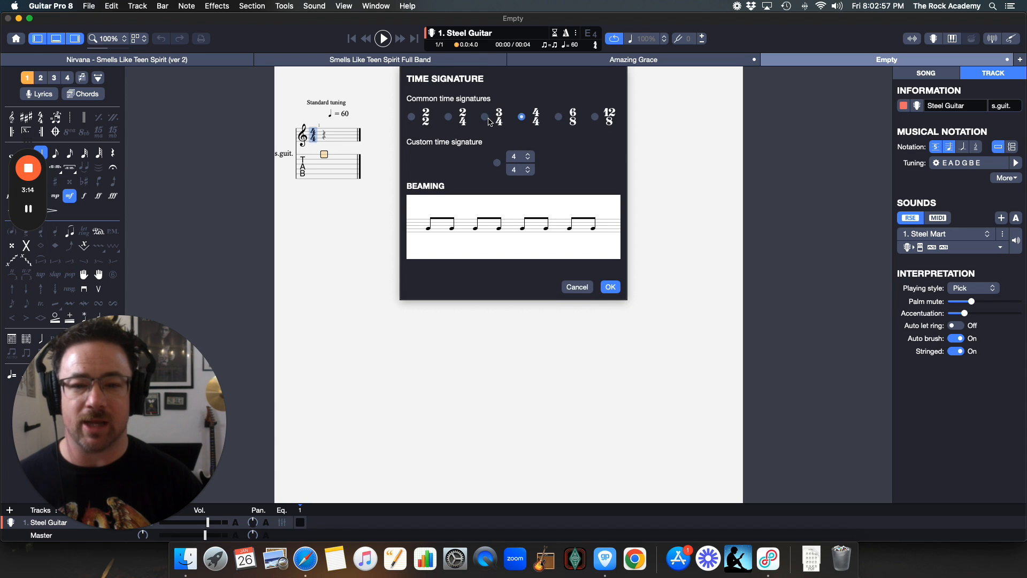
click(485, 118)
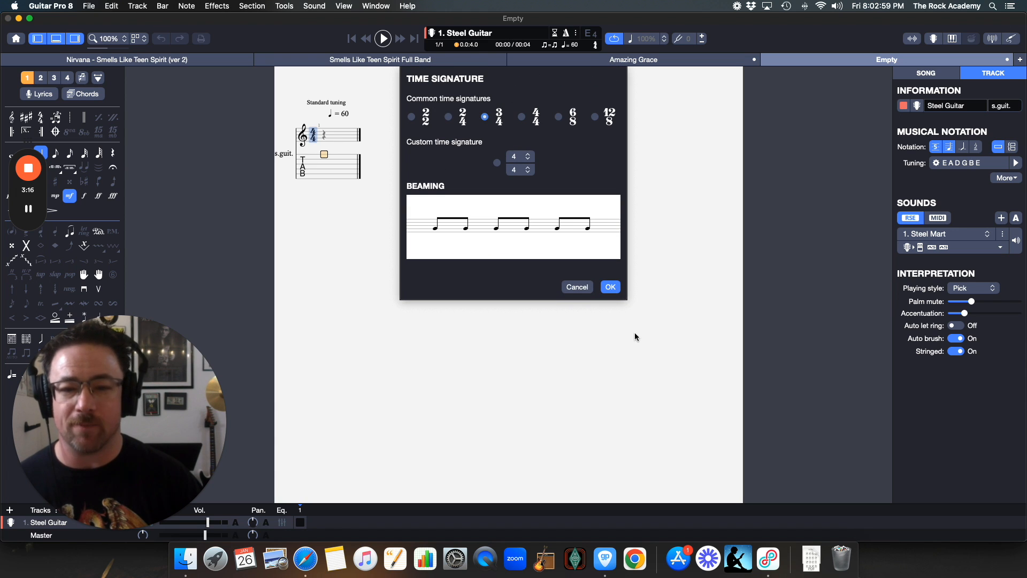
click(610, 287)
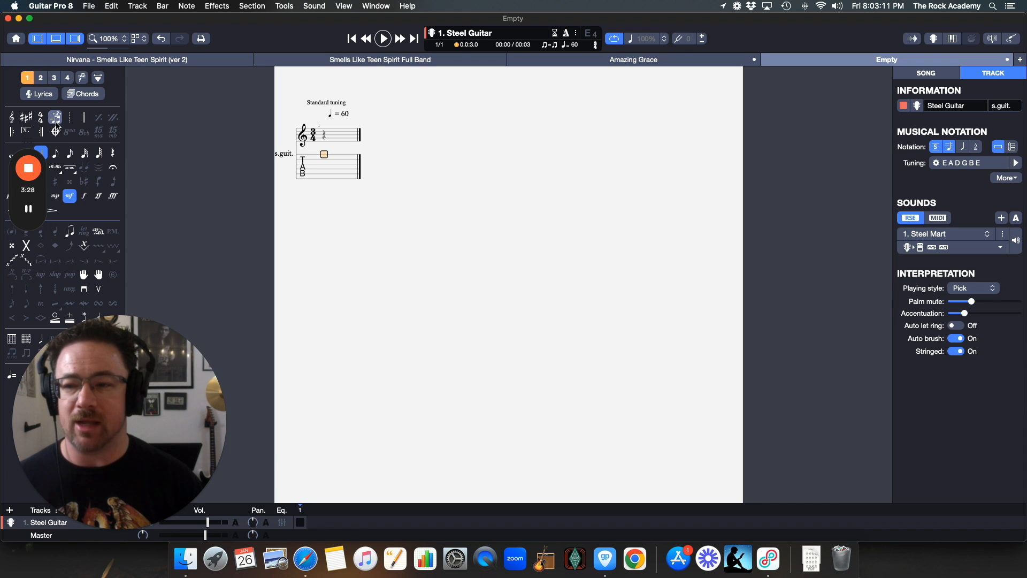
Step: Apply the Triplet 8th feel to the new score and compare it with the swing marking in Amazing Grace
click(56, 121)
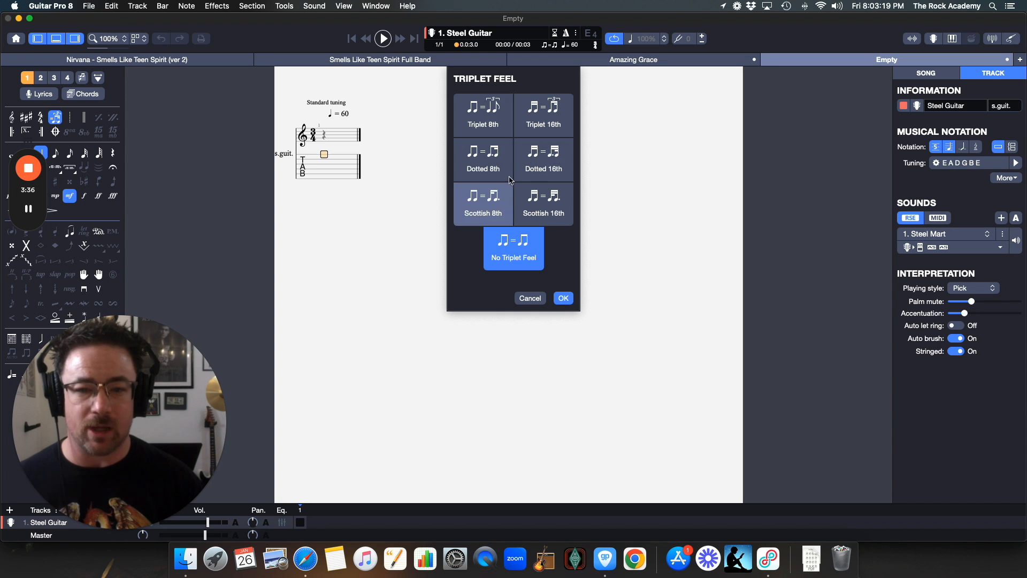
click(478, 119)
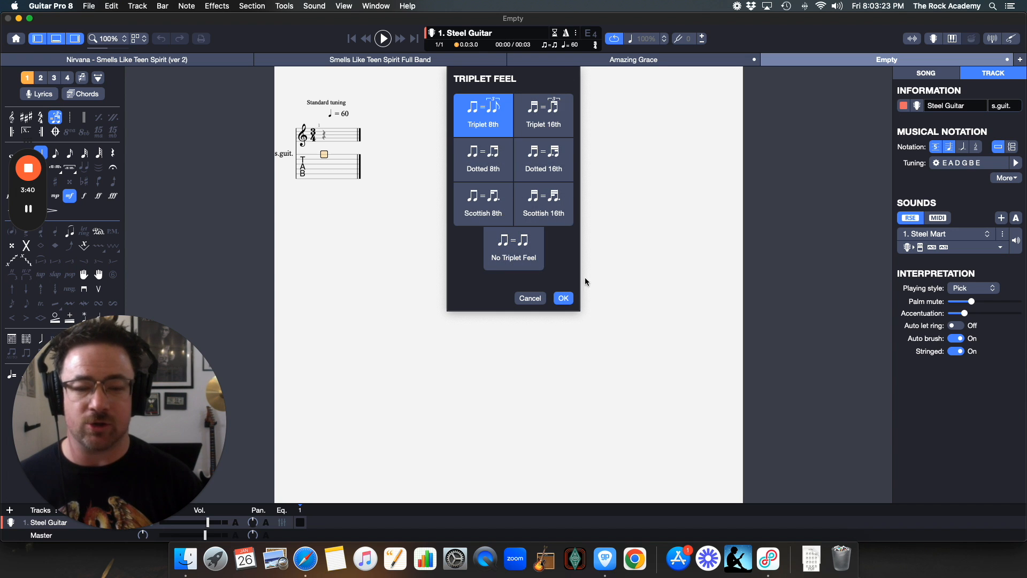
click(564, 299)
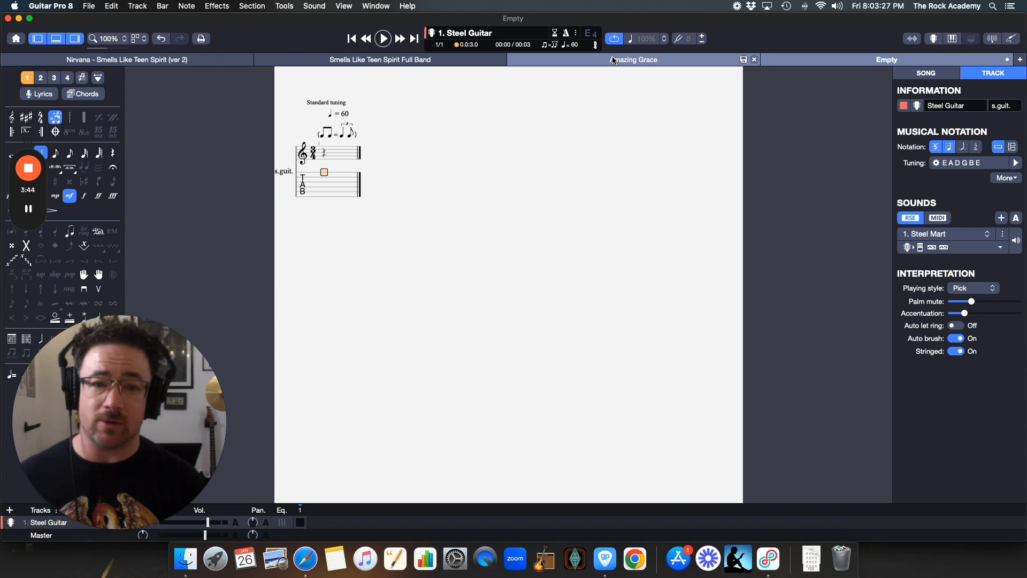
click(631, 59)
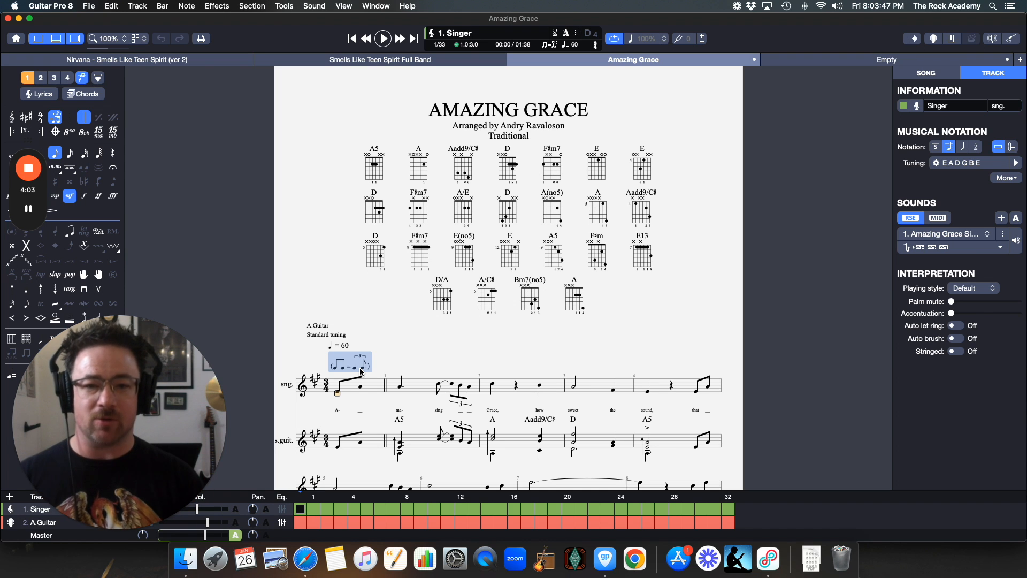
scroll(362, 371, down, 2)
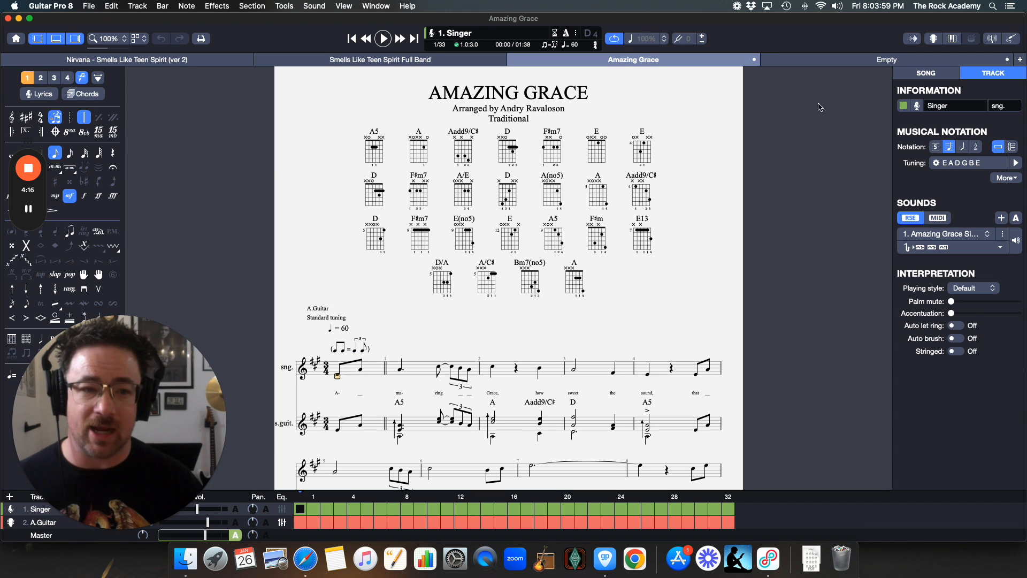
click(823, 60)
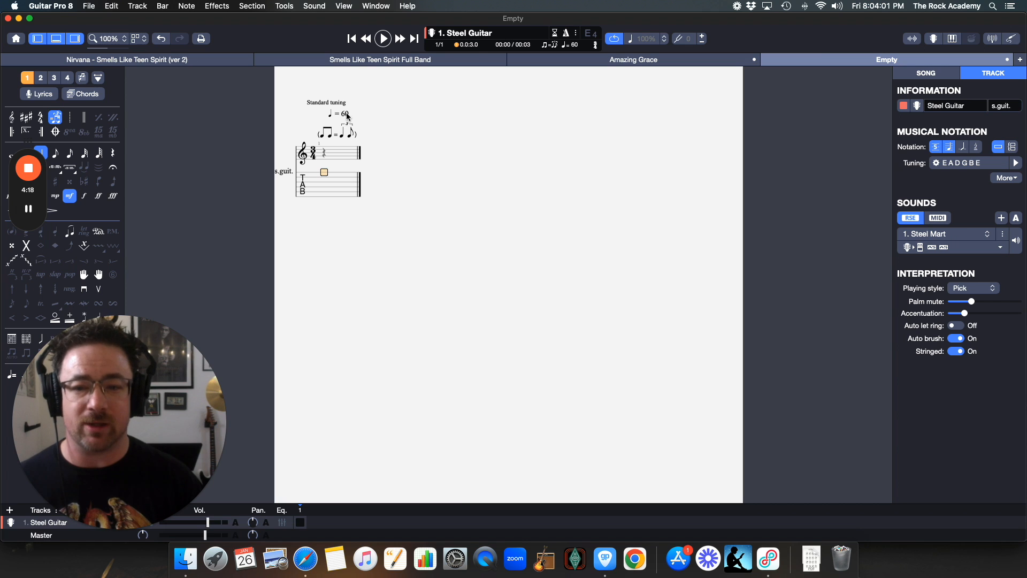
Step: Check the key signature in Amazing Grace and set the new score's key signature to A major (three sharps)
click(627, 61)
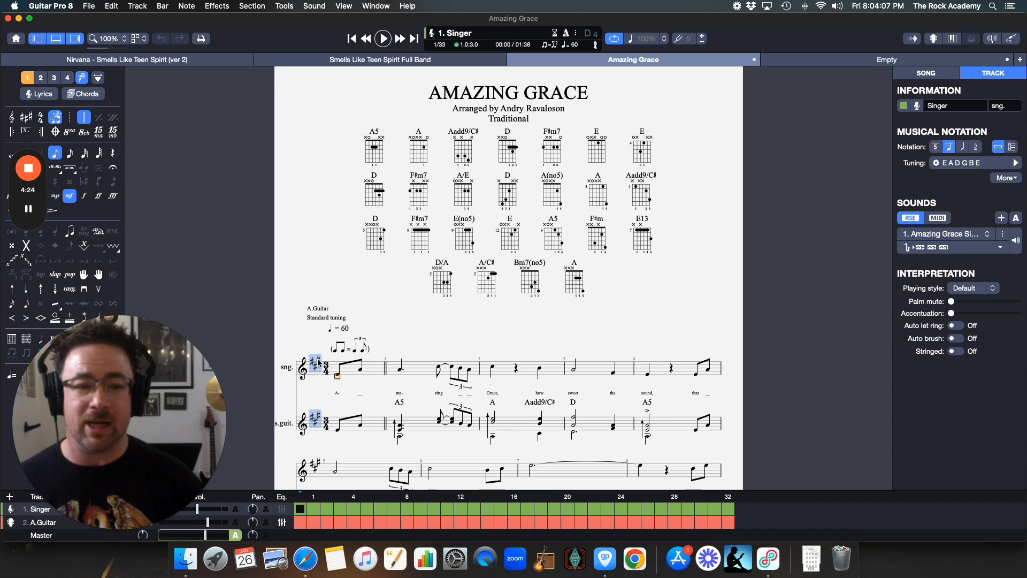
click(817, 63)
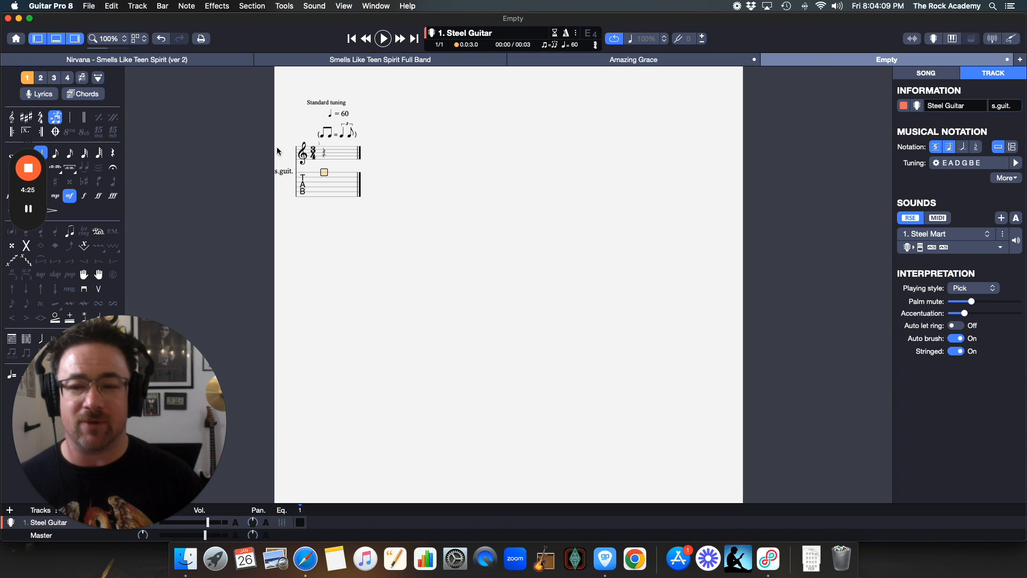
click(25, 118)
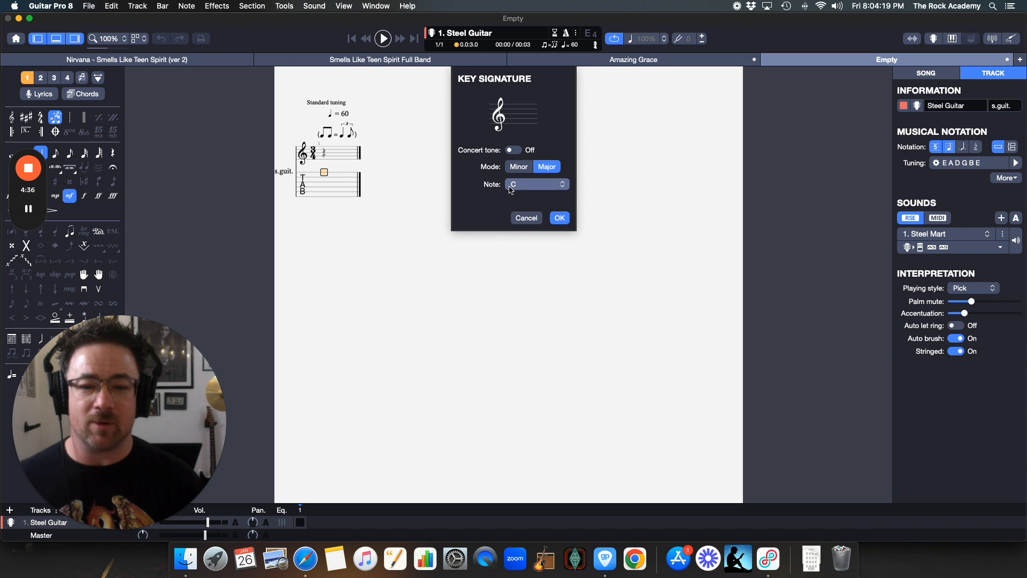
click(533, 185)
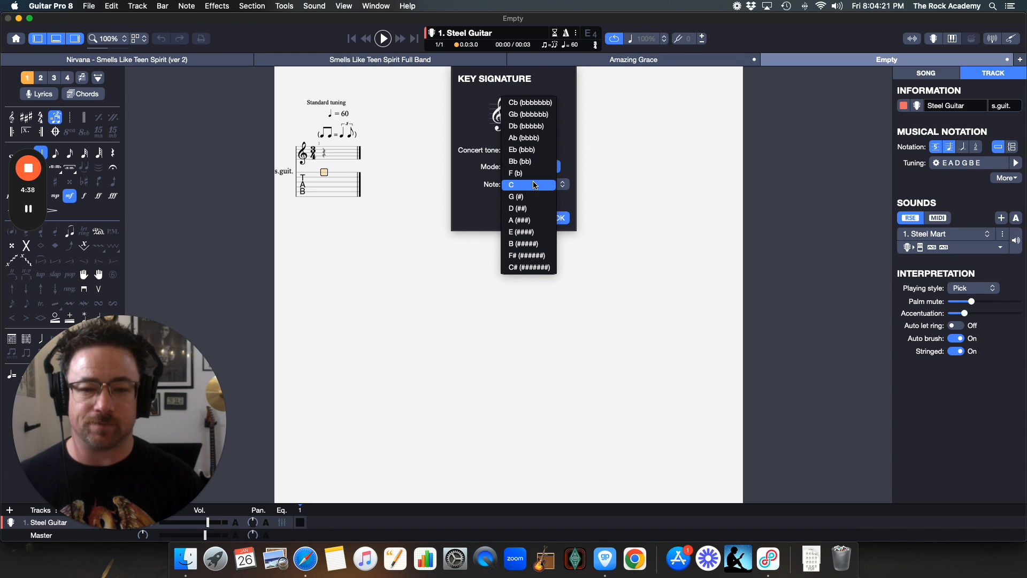
click(537, 221)
click(560, 218)
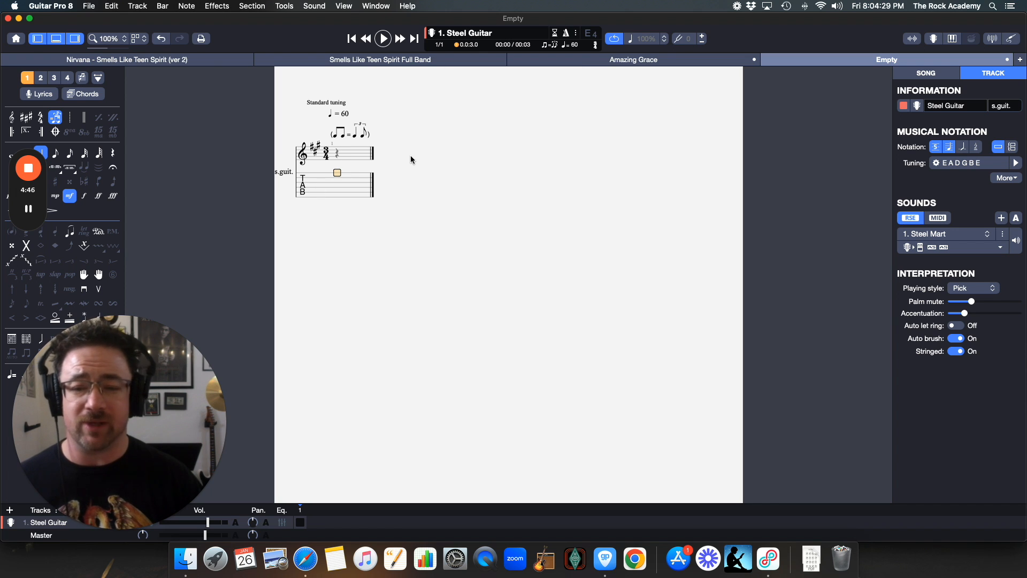
Step: Clear the abbreviated name of the Steel Guitar track
double_click(1001, 105)
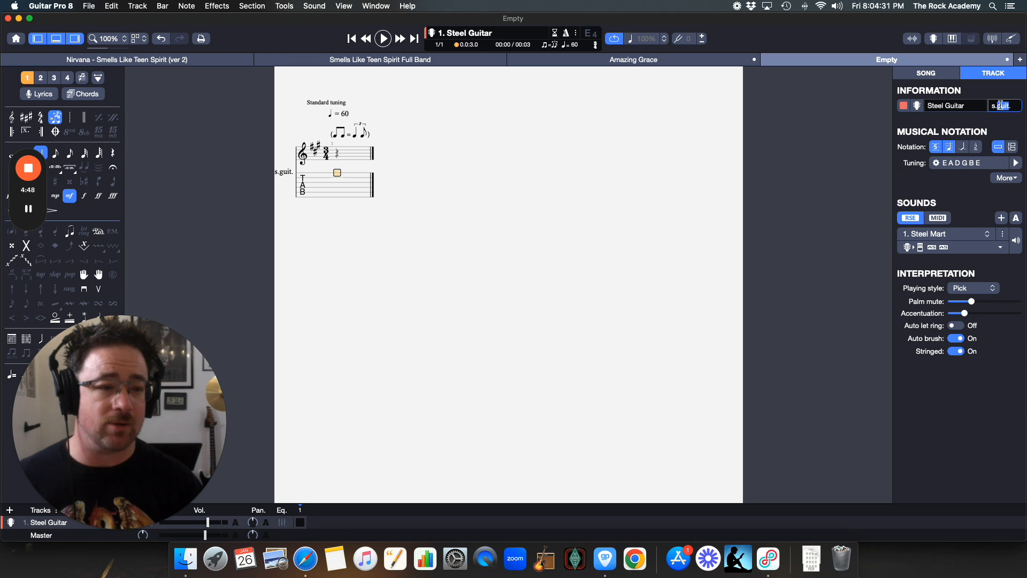
triple_click(1001, 105)
key(BackSpace)
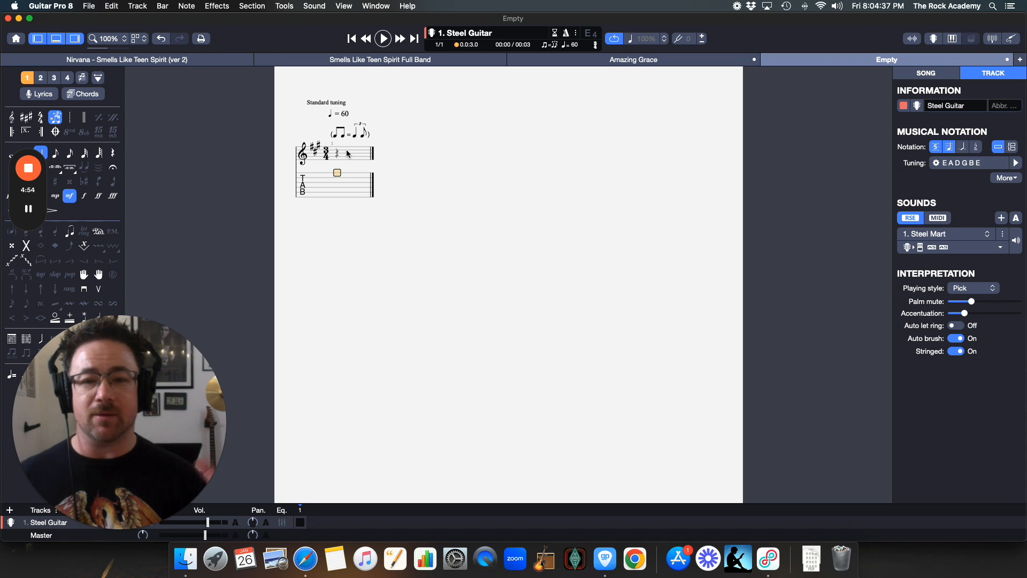
Step: Glance at Amazing Grace, then move the new score's entry cursor between tablature and standard staff on the first beat, ending on the standard staff
click(696, 62)
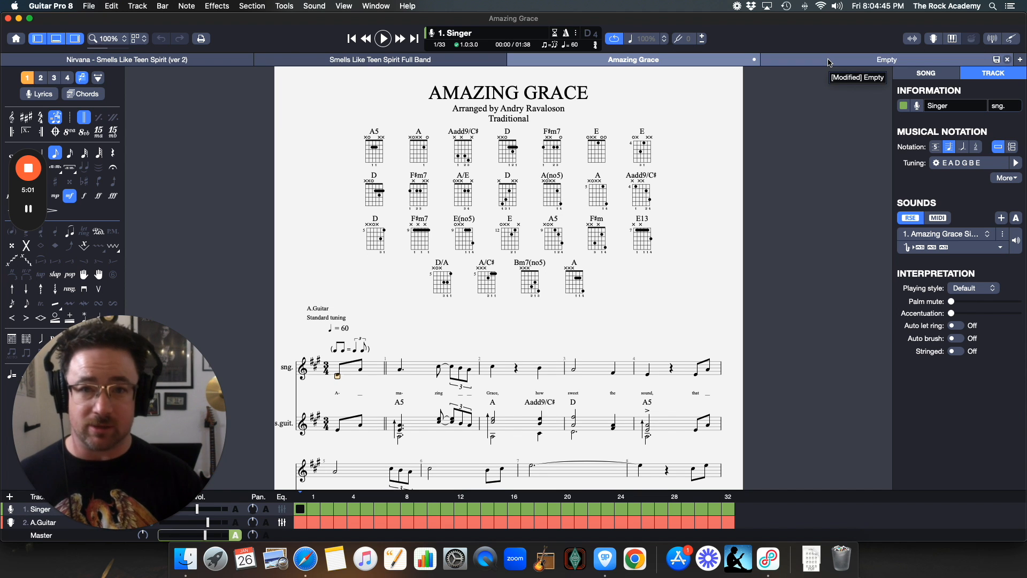
click(828, 62)
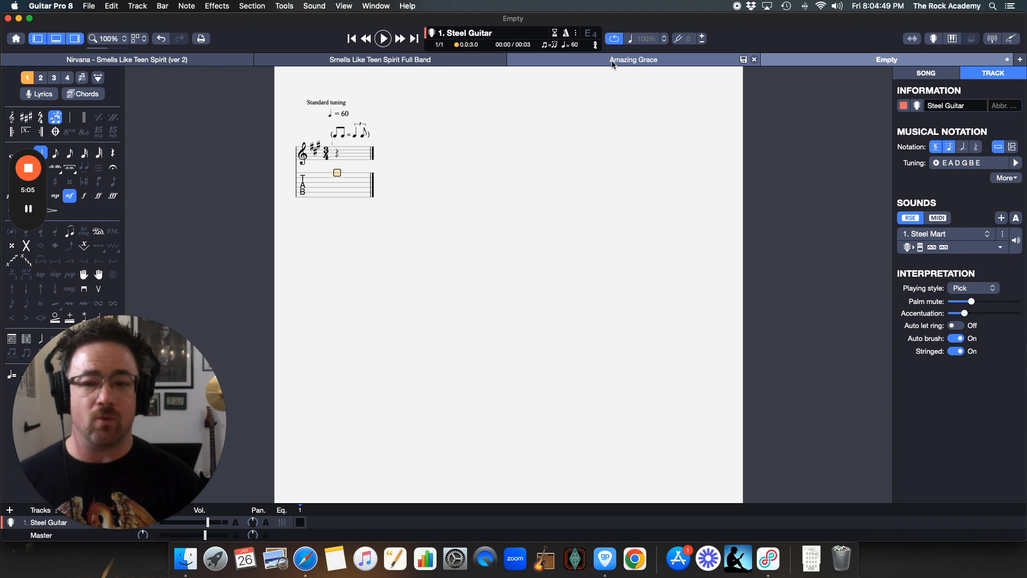
click(334, 183)
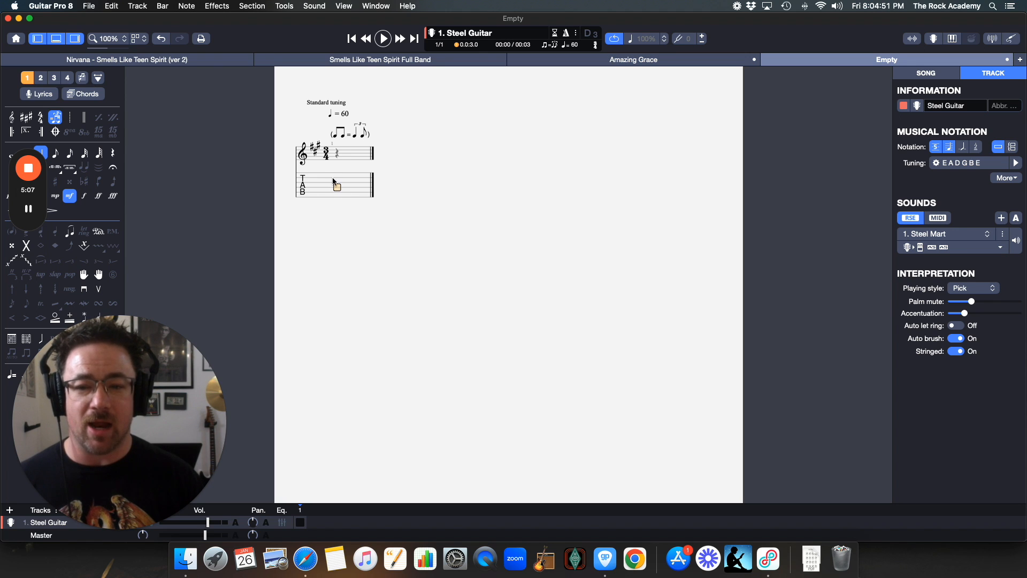
click(339, 150)
click(337, 182)
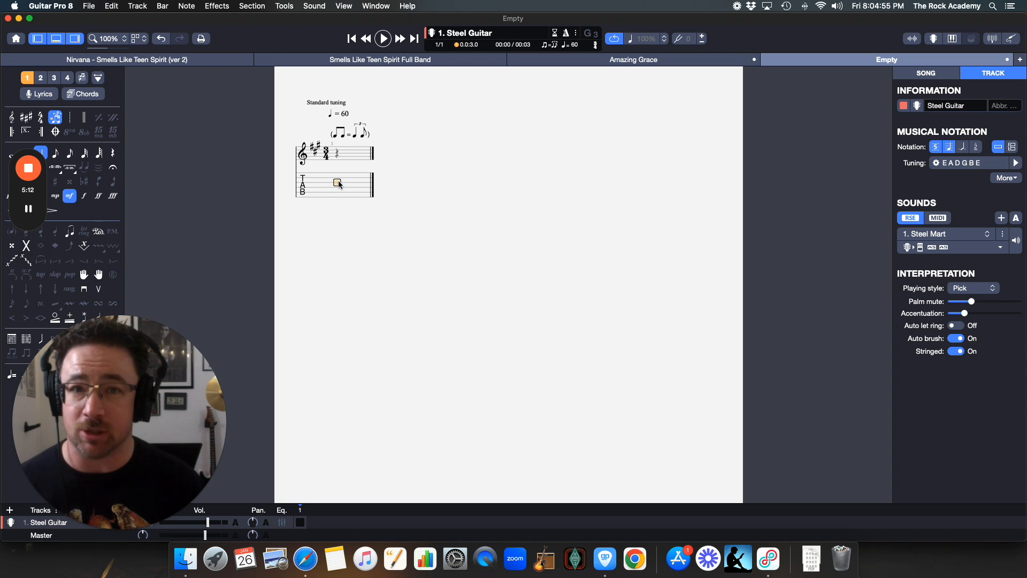
click(338, 150)
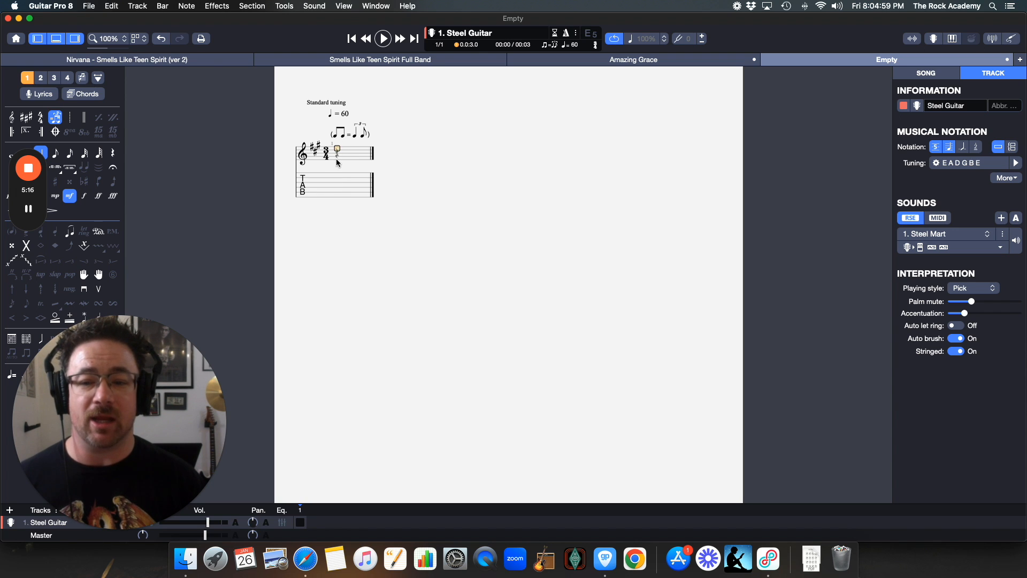
click(338, 151)
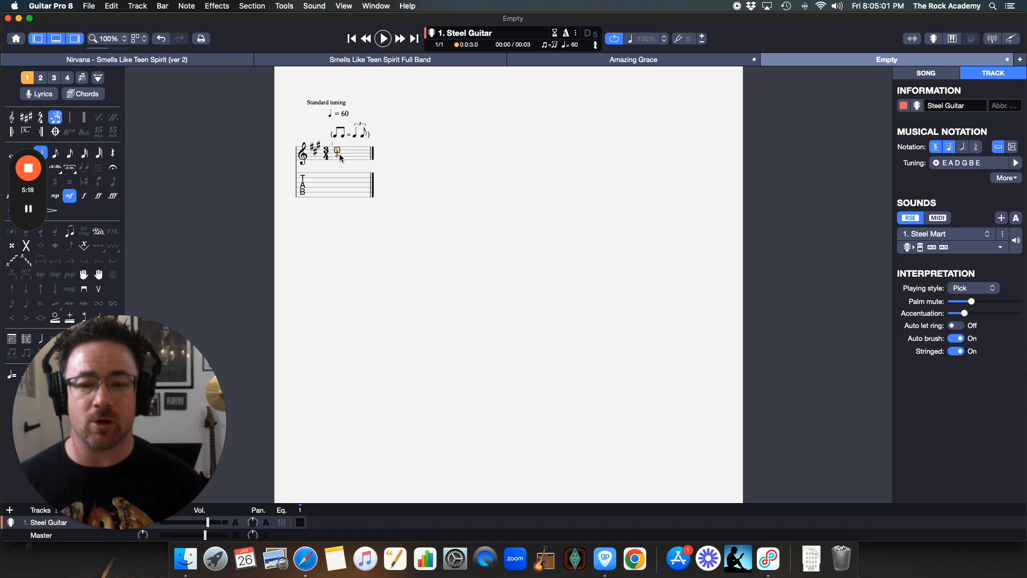
click(340, 155)
click(340, 150)
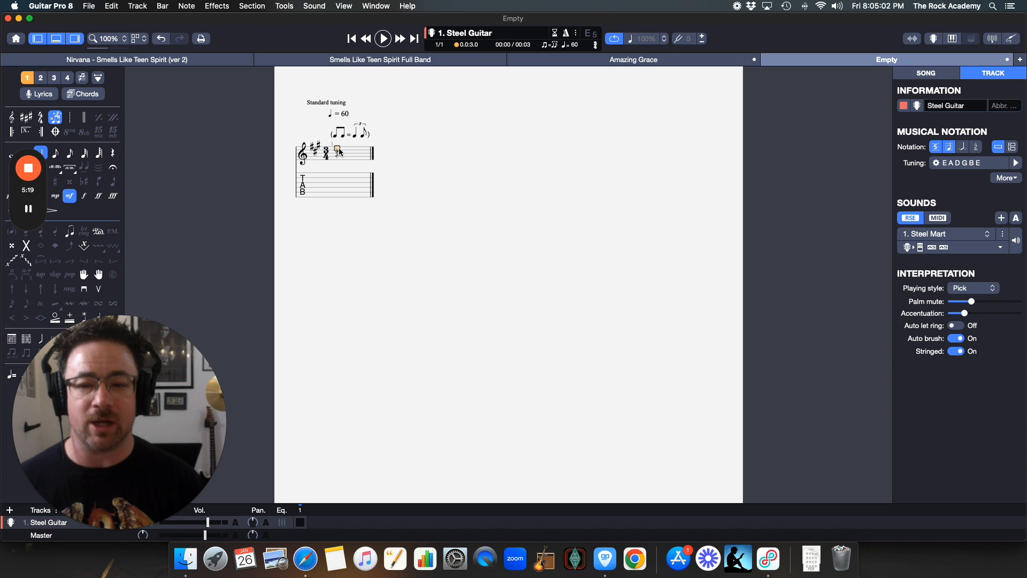
Step: Select the Singer's first pickup note in Amazing Grace to check its pitch
click(676, 56)
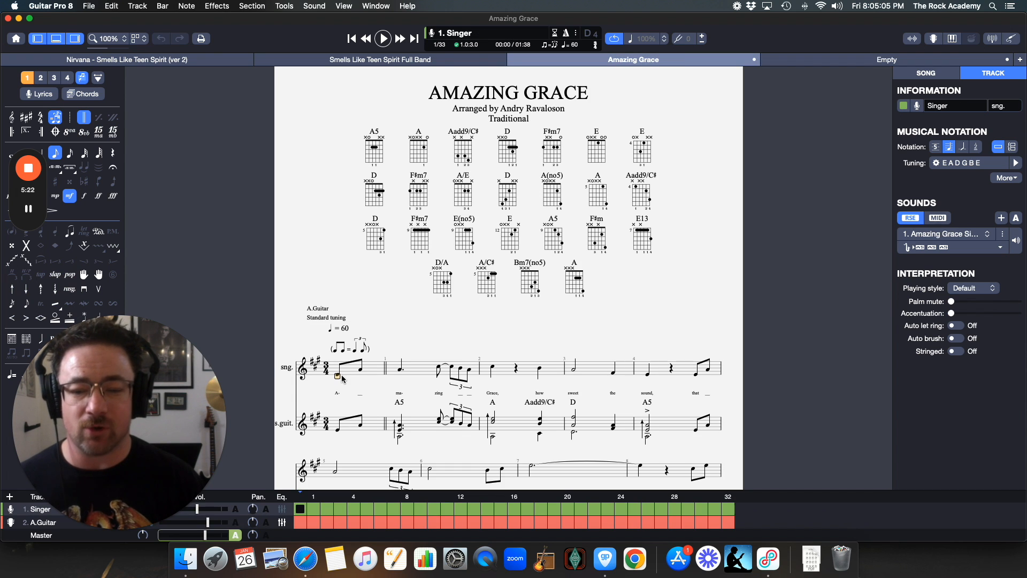
scroll(342, 377, down, 2)
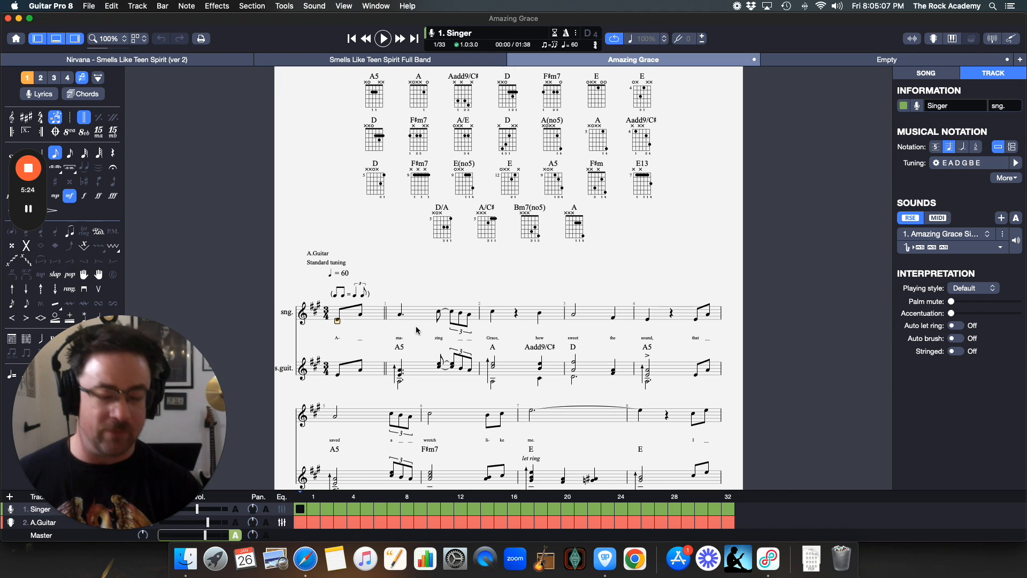
key(Up)
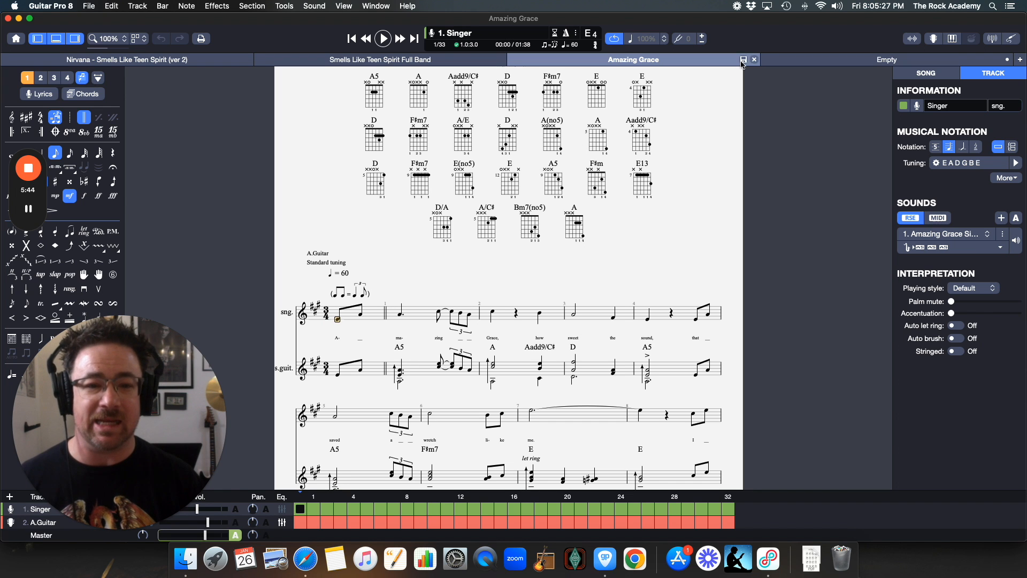
Step: Move the new score's entry cursor down the standard staff to E4 on the first beat and compare it with the Singer's pickup note
click(803, 63)
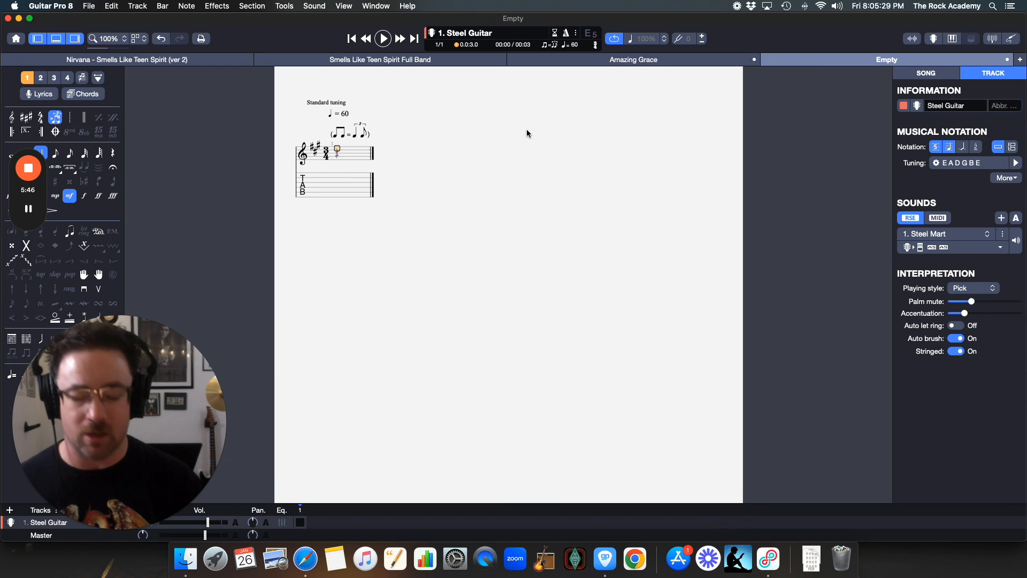
key(Down)
key(Down)
key(Down)
key(Down)
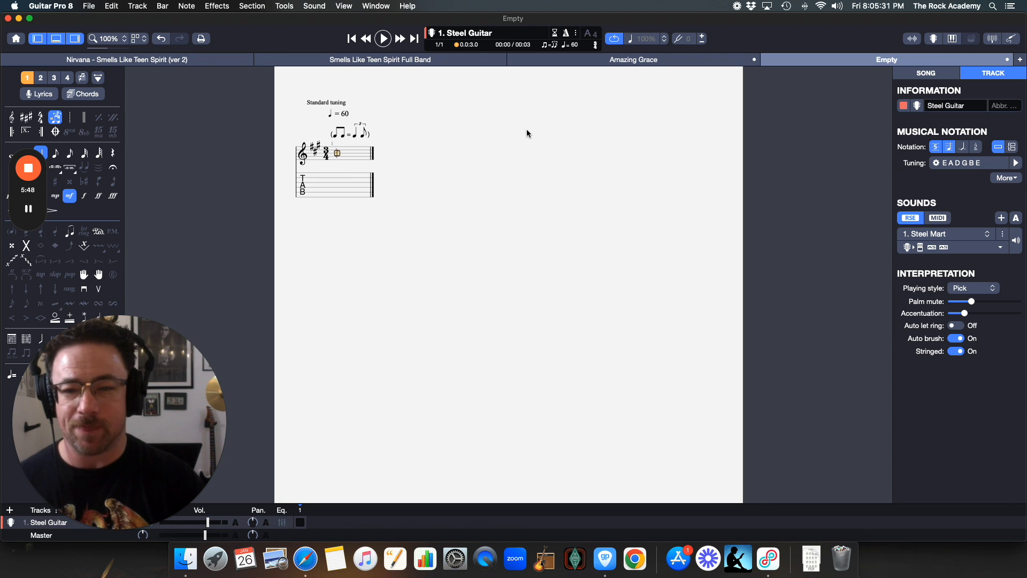
key(Down)
key(Down)
key(Down)
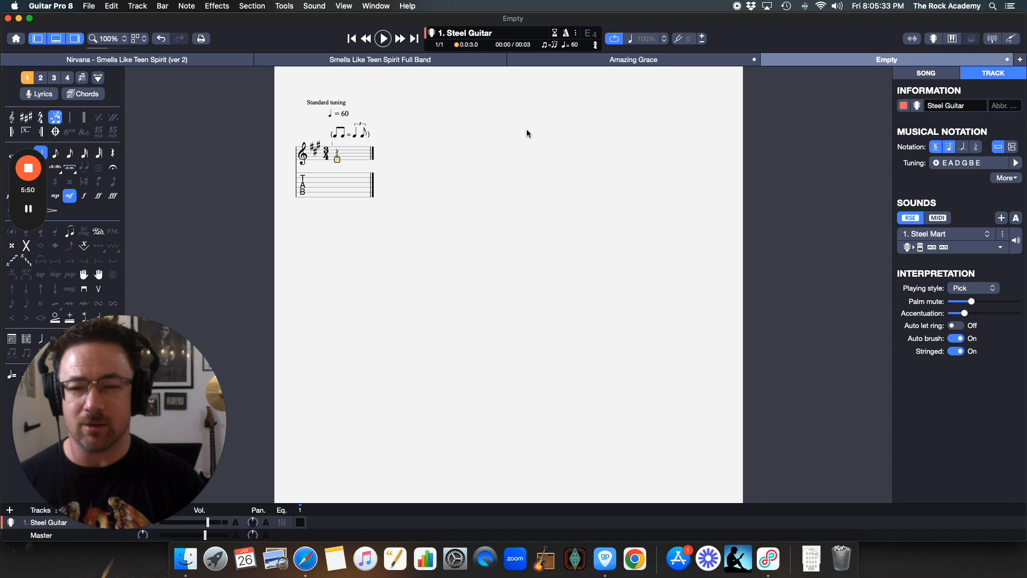
click(602, 60)
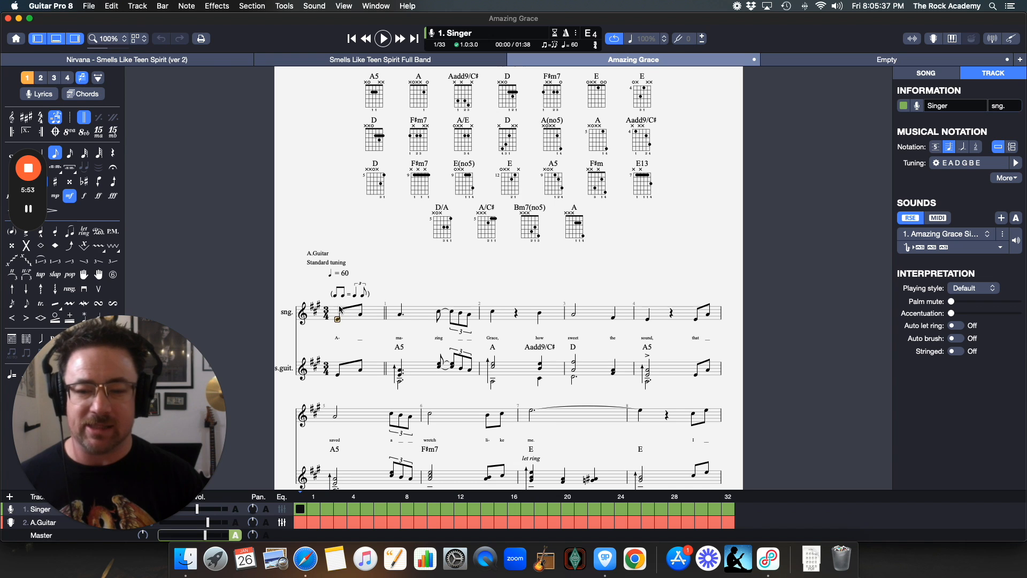
click(823, 61)
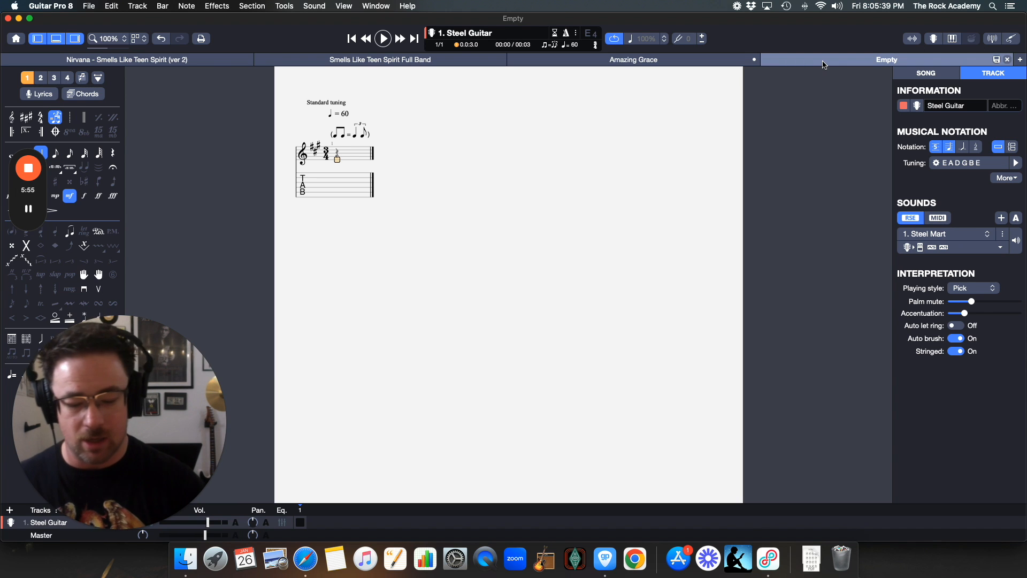
Step: Set the first beat's duration to an eighth note and enter E4 from the standard staff
key(plus)
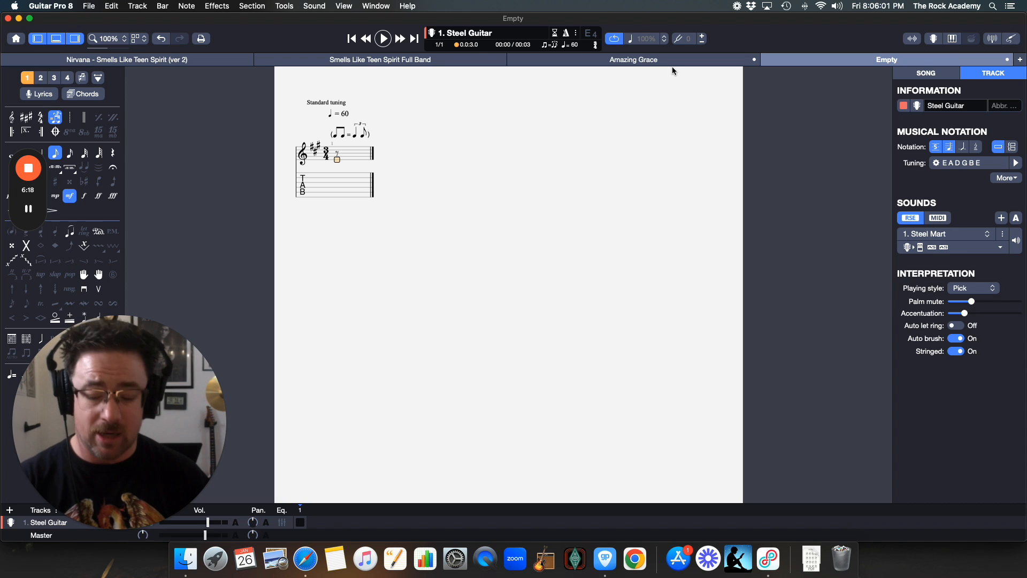
text(12)
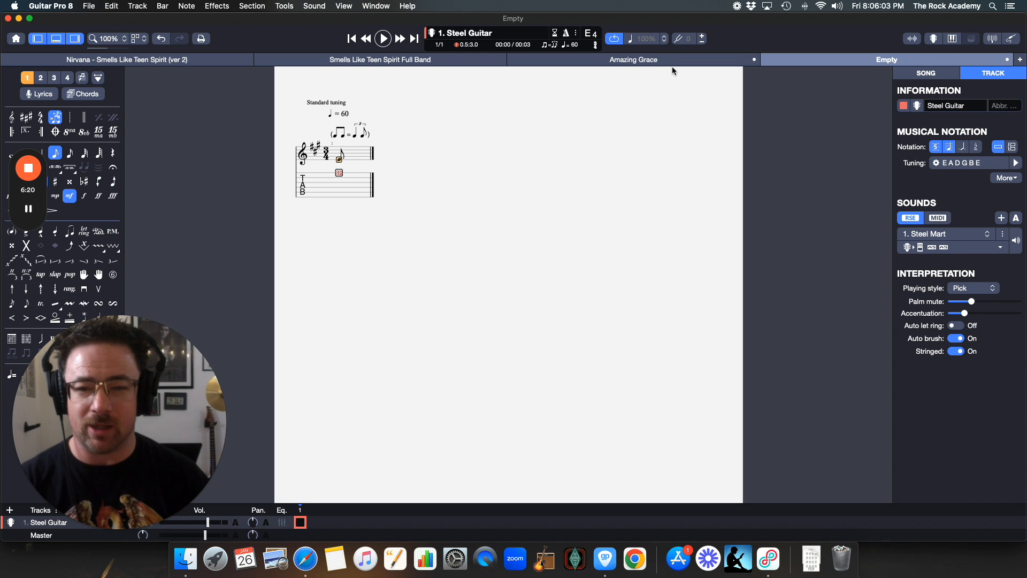
Step: Try fret 2 on the first string for the first pickup note, and delete it
click(346, 176)
click(339, 172)
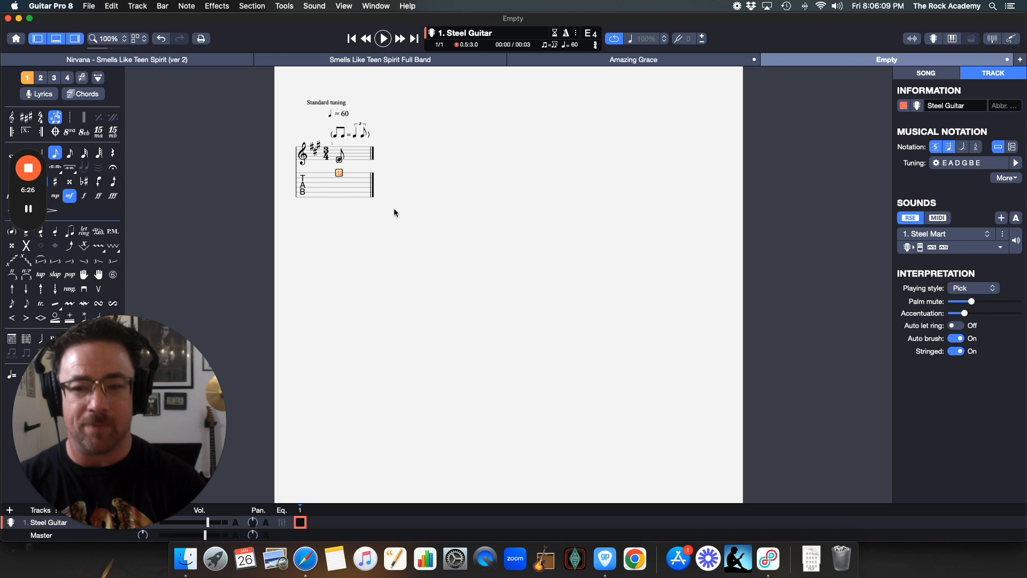
key(2)
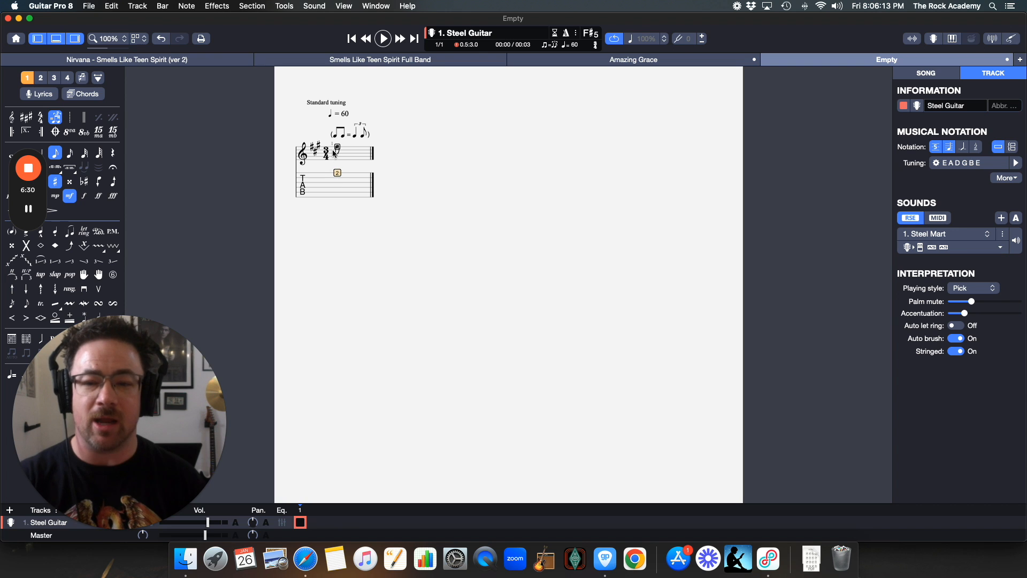
key(BackSpace)
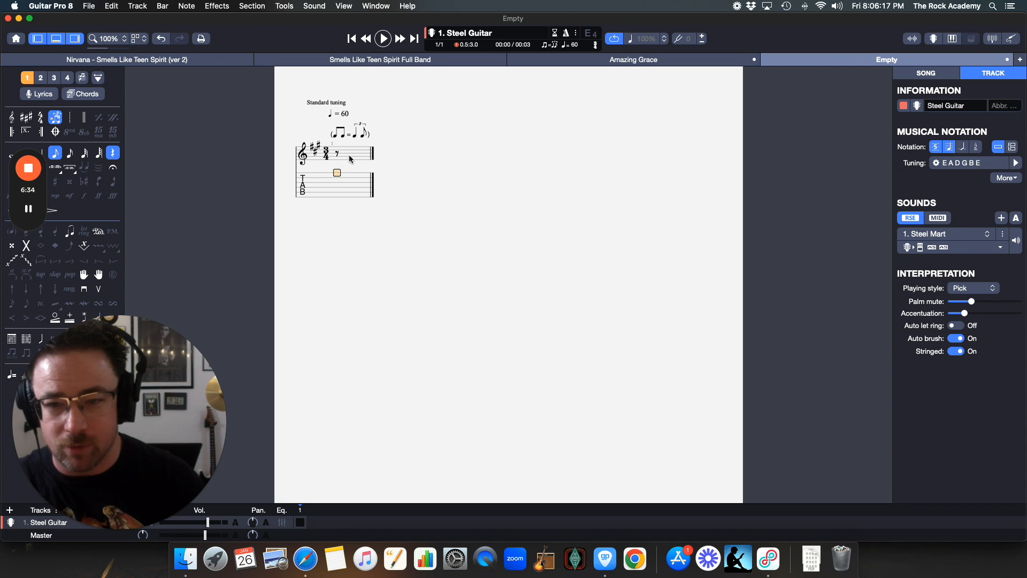
Step: Enter E4 on the first beat from the standard staff, deleting and re-entering it until the tablature shows fret 2 on the fourth string
key(Up)
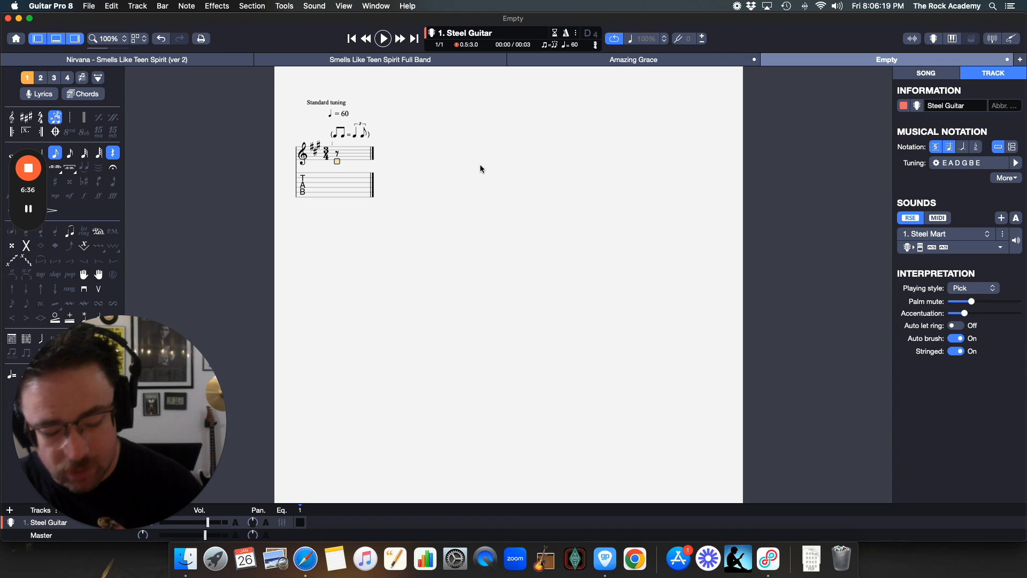
key(Up)
key(Return)
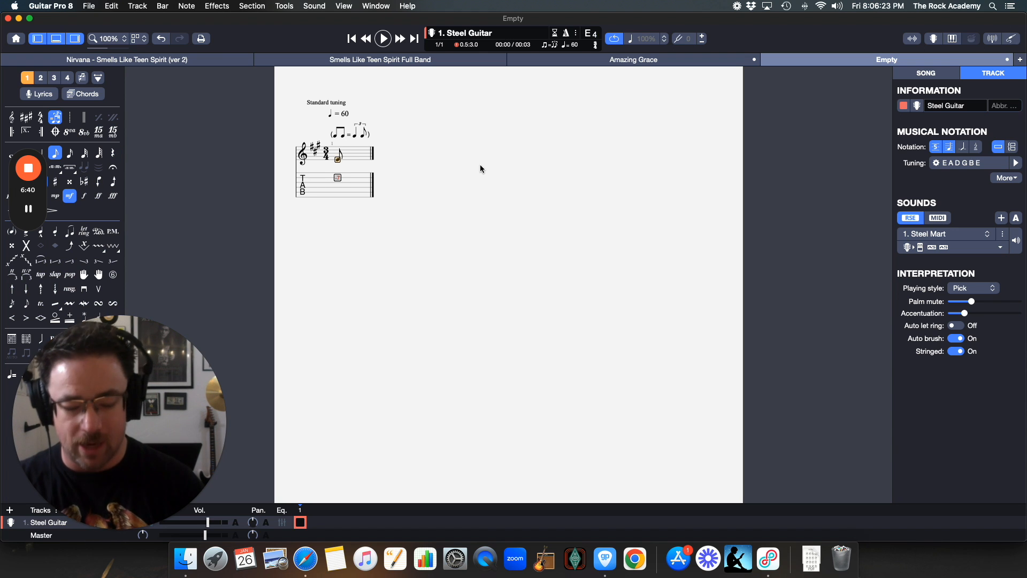
key(Delete)
key(Return)
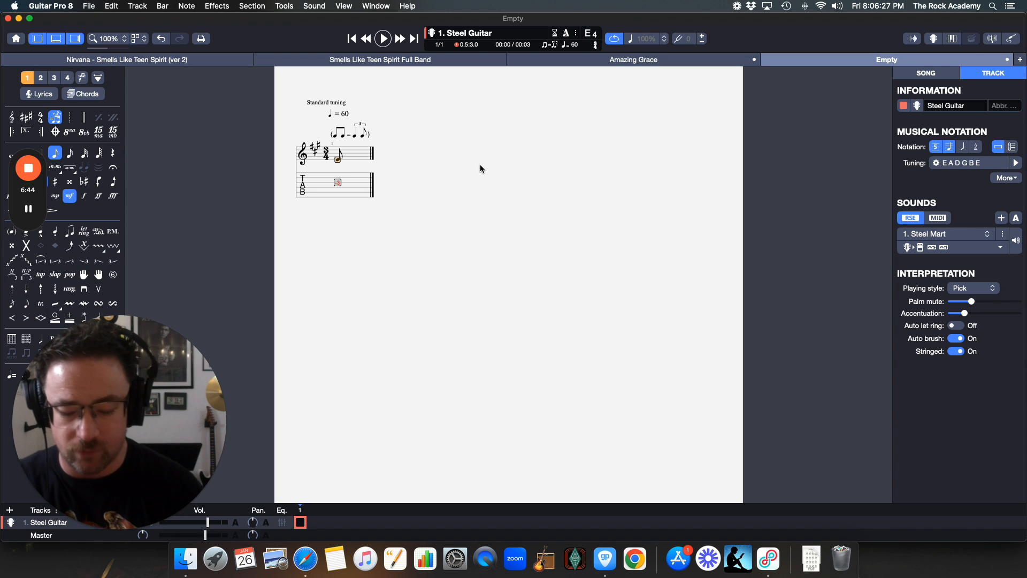
key(Delete)
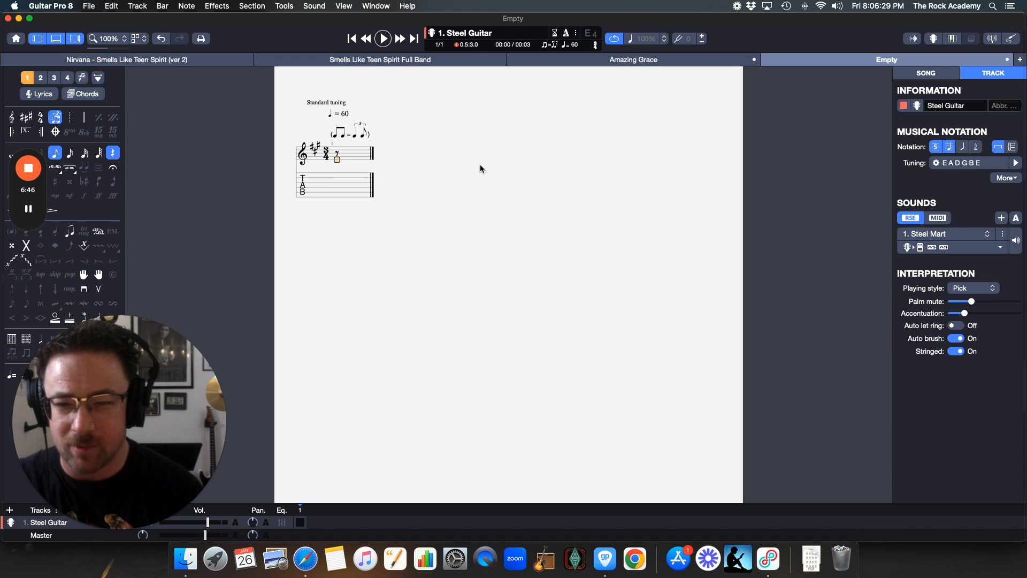
key(Return)
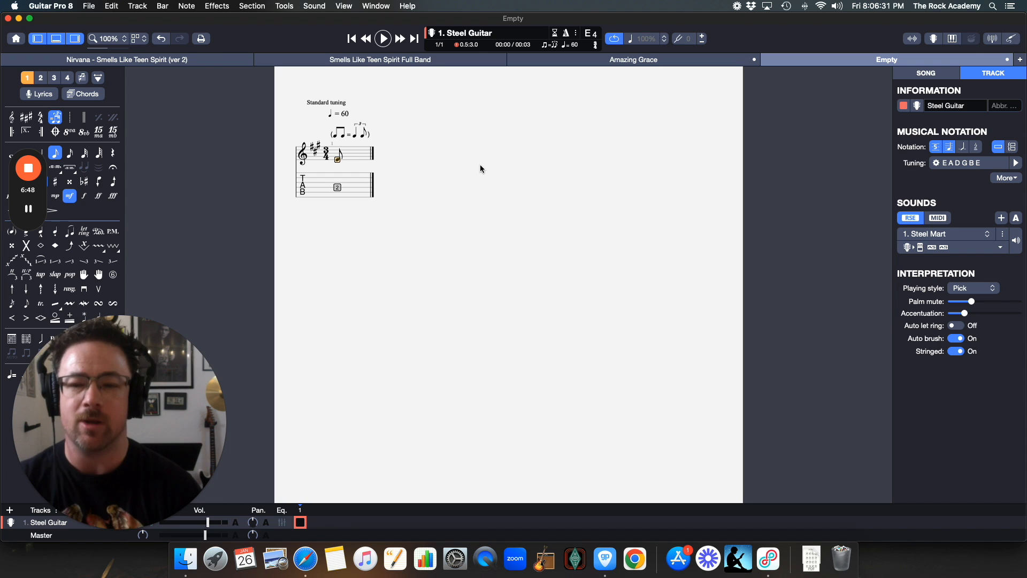
Step: Select the Singer's second pickup note in Amazing Grace to check its pitch, and return to the new score
click(611, 60)
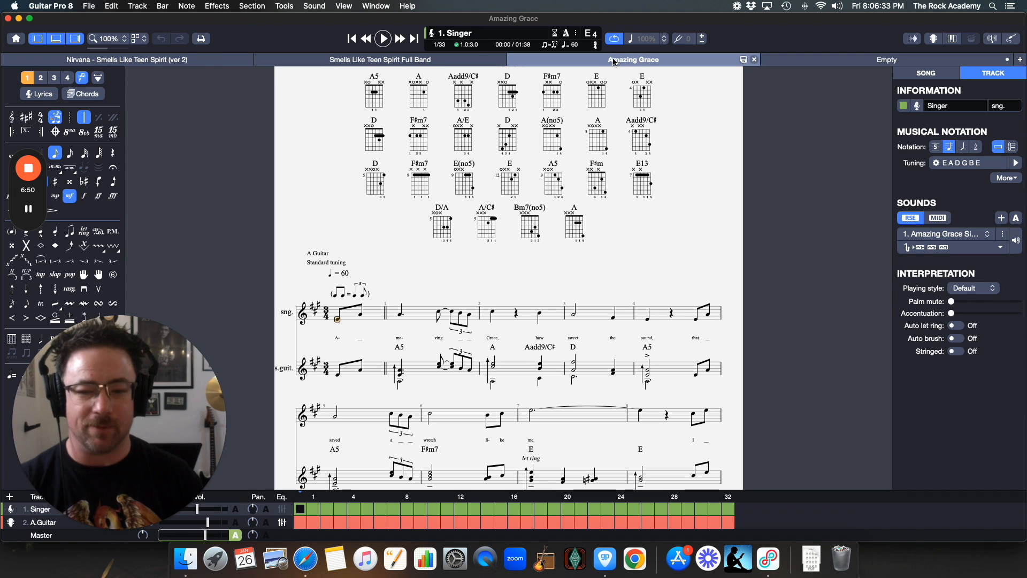
click(361, 316)
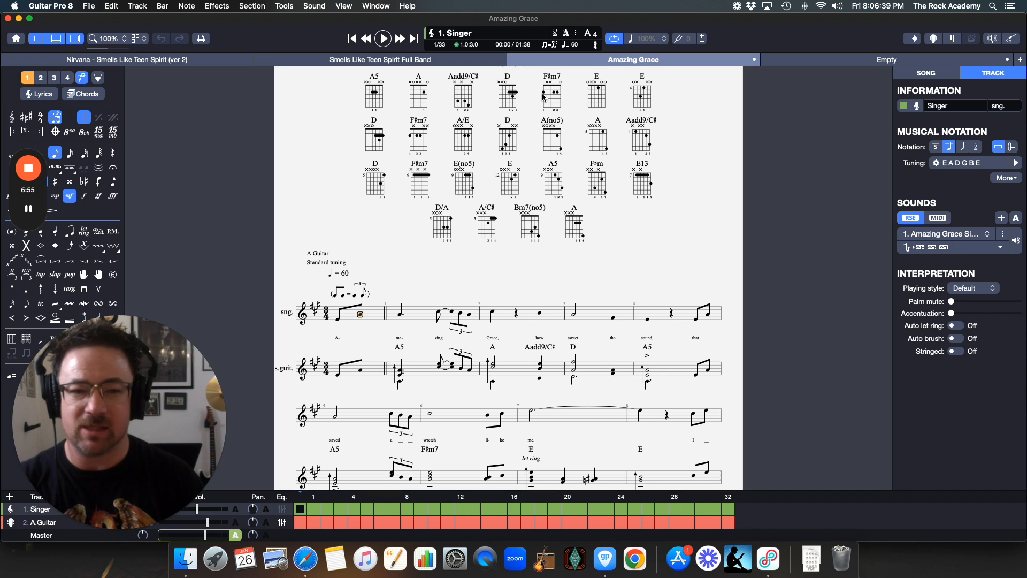
click(861, 61)
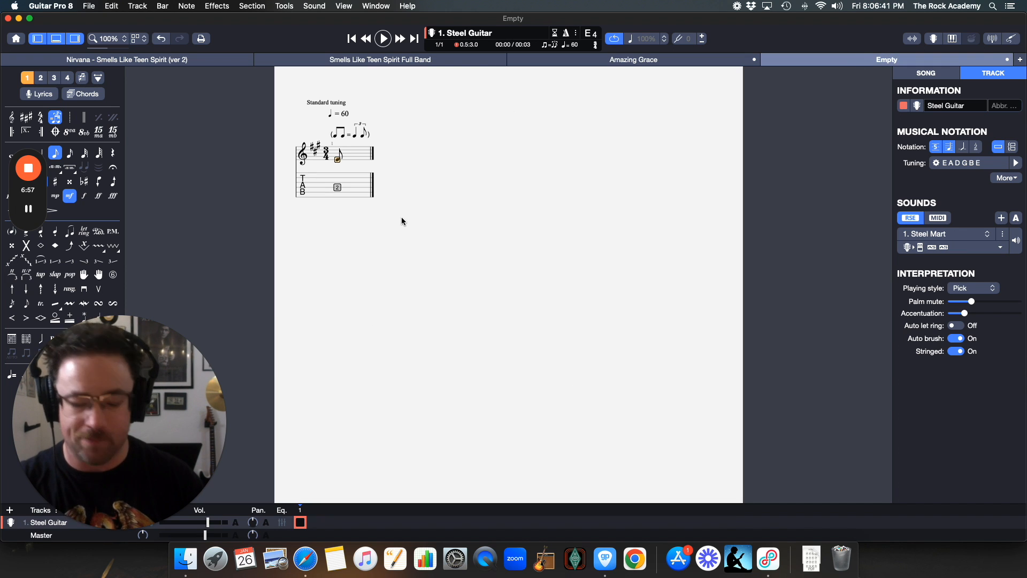
Step: Enter A4 as the second eighth note, re-entering it so the tablature places it at fret 2 on the third string
click(353, 156)
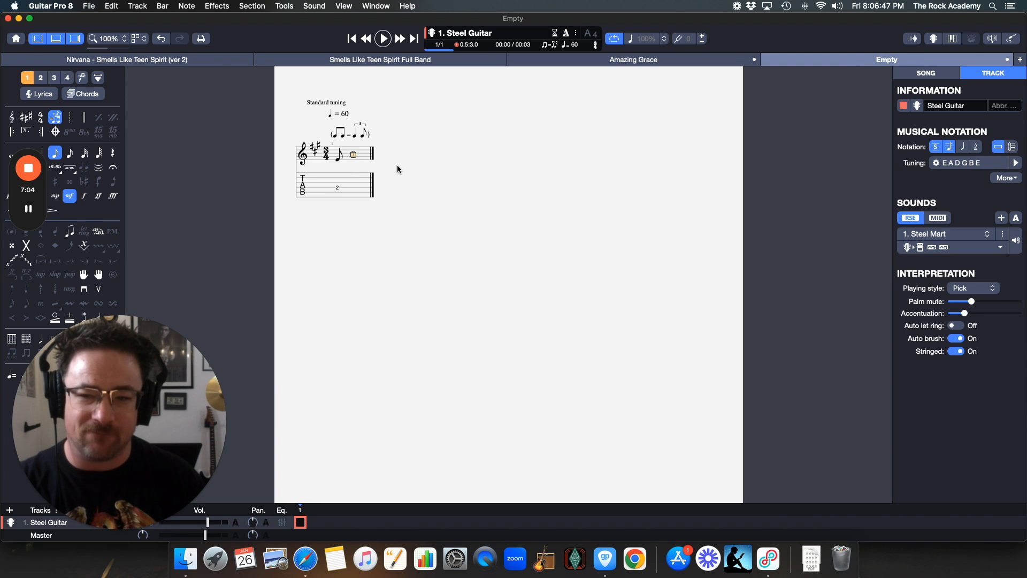
text(7)
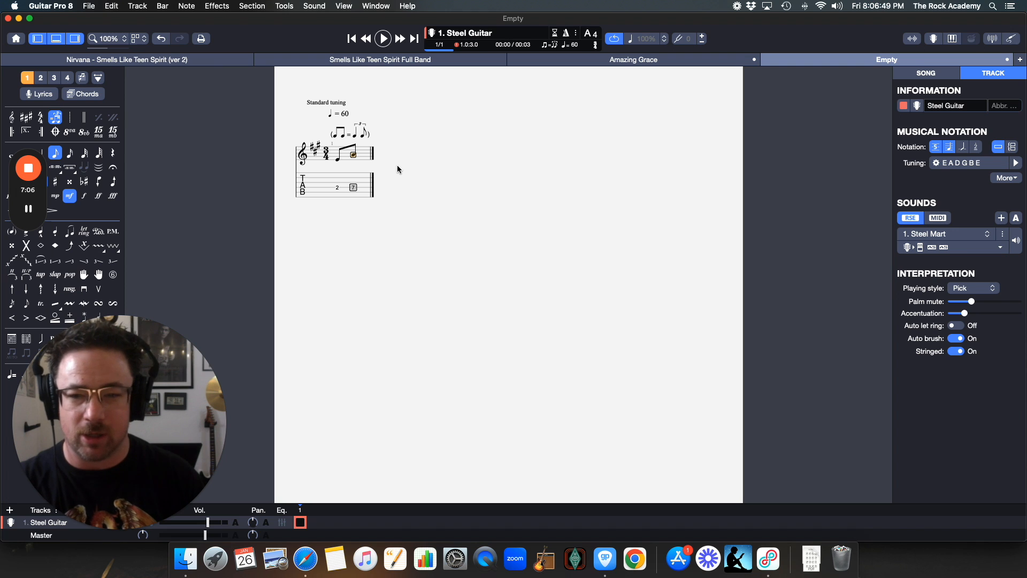
key(BackSpace)
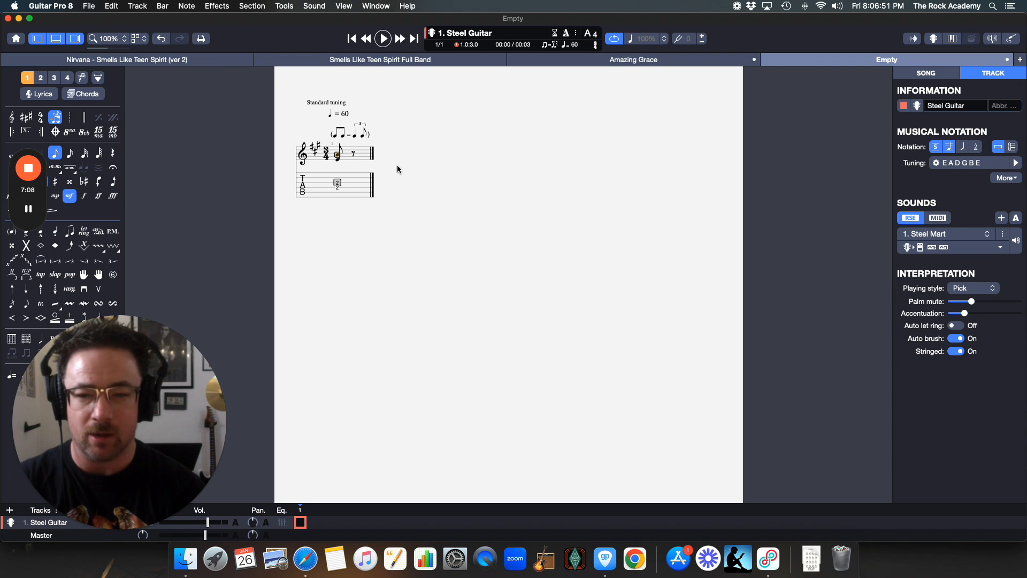
key(Right)
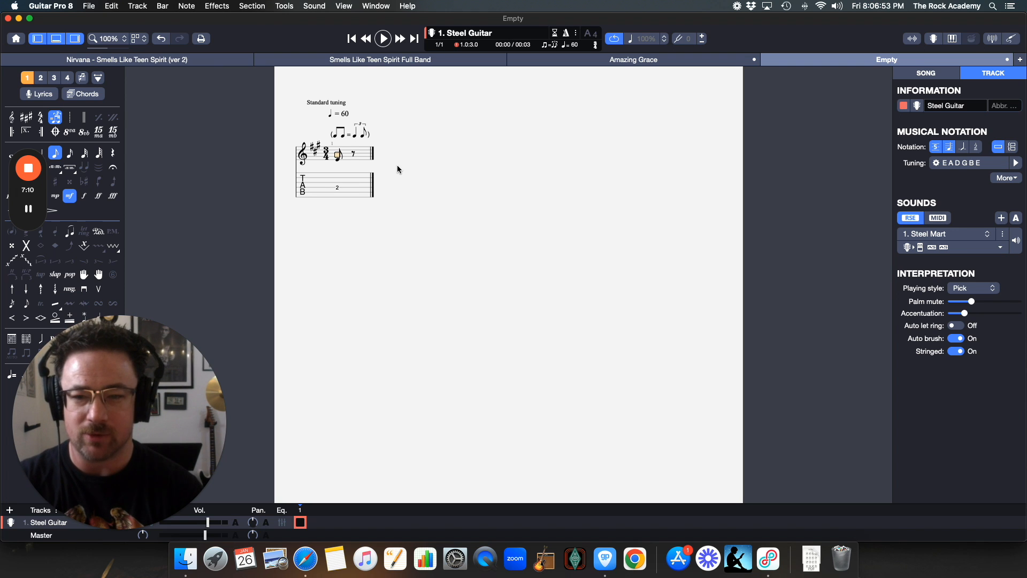
text(2)
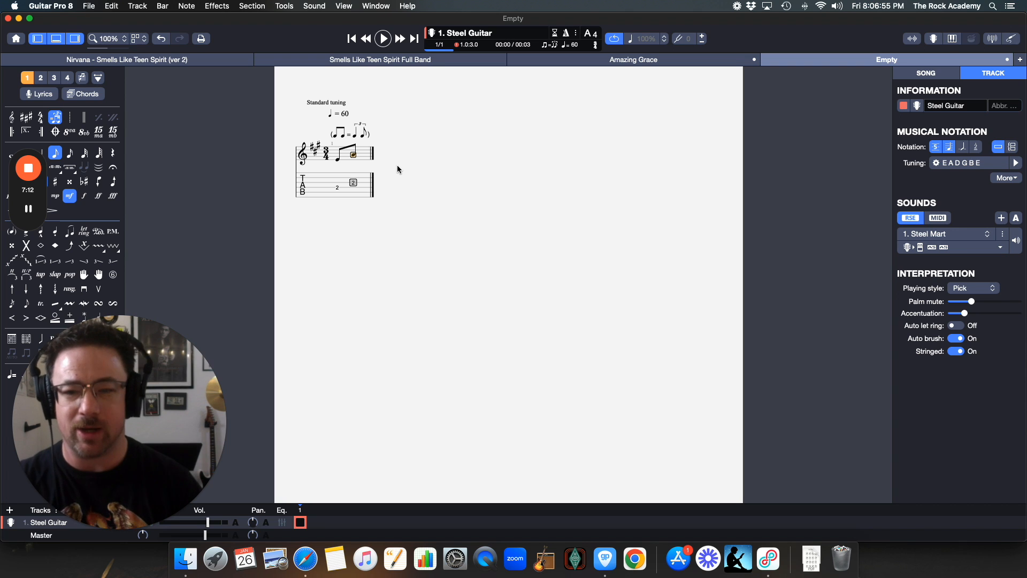
click(337, 188)
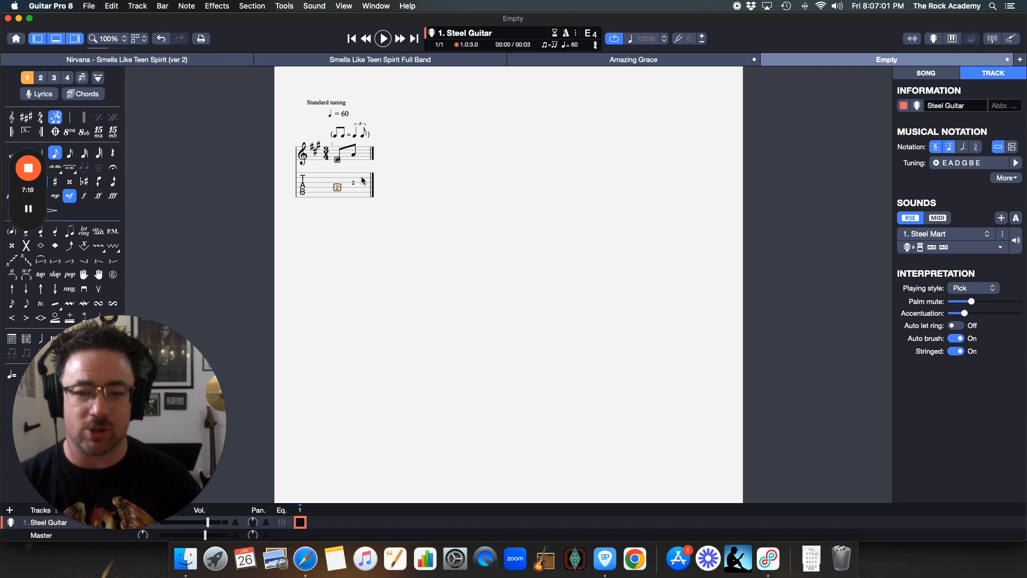
click(354, 184)
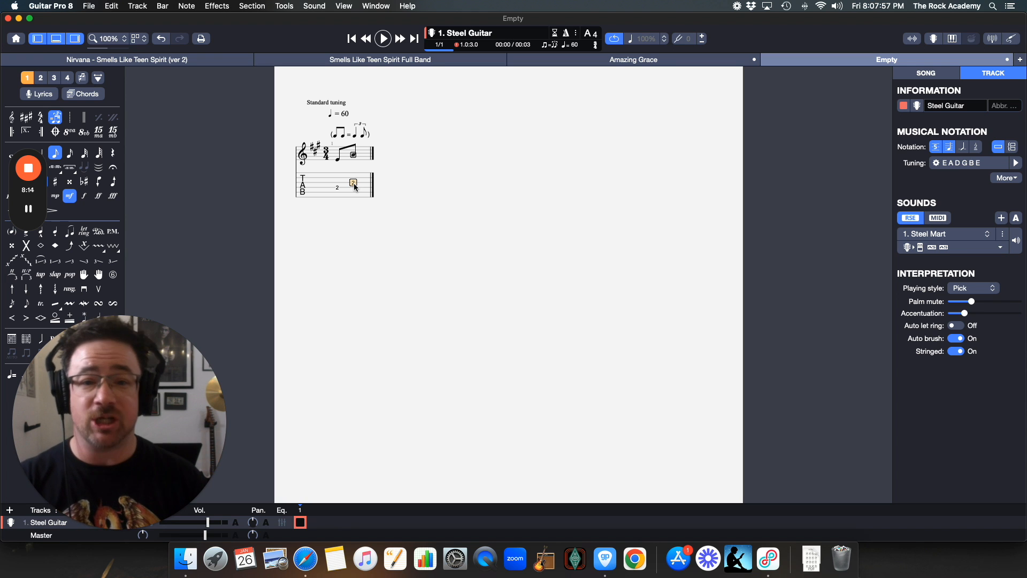
Step: Glance at the Singer's first full bar in Amazing Grace, then add a second bar after the new score's two pickup notes
click(665, 64)
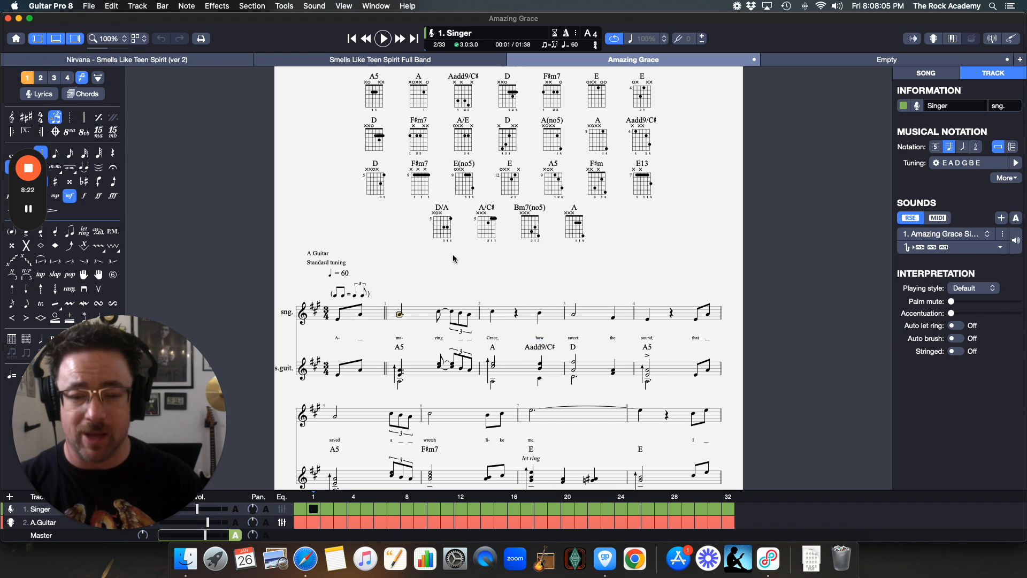
click(811, 59)
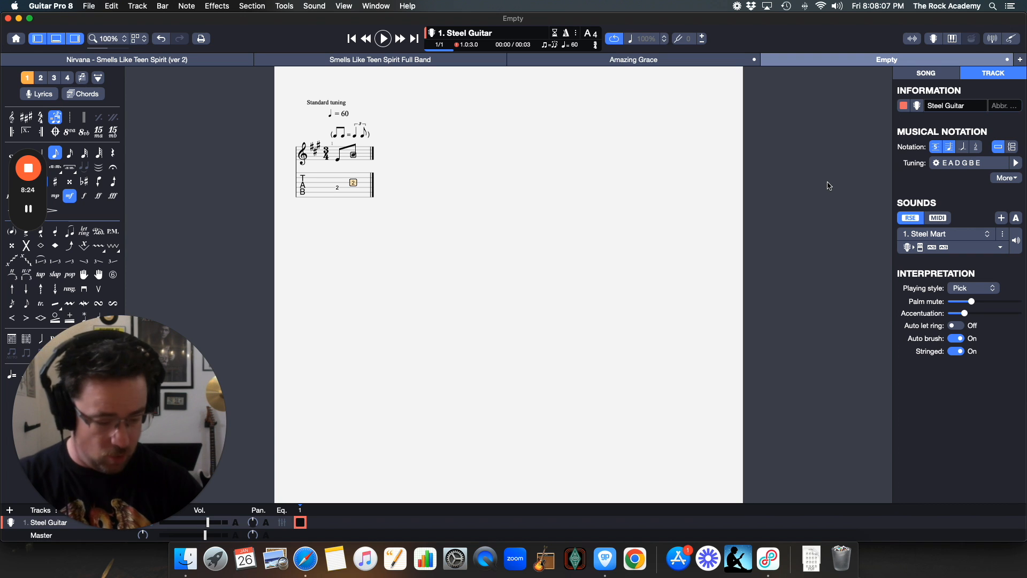
key(Right)
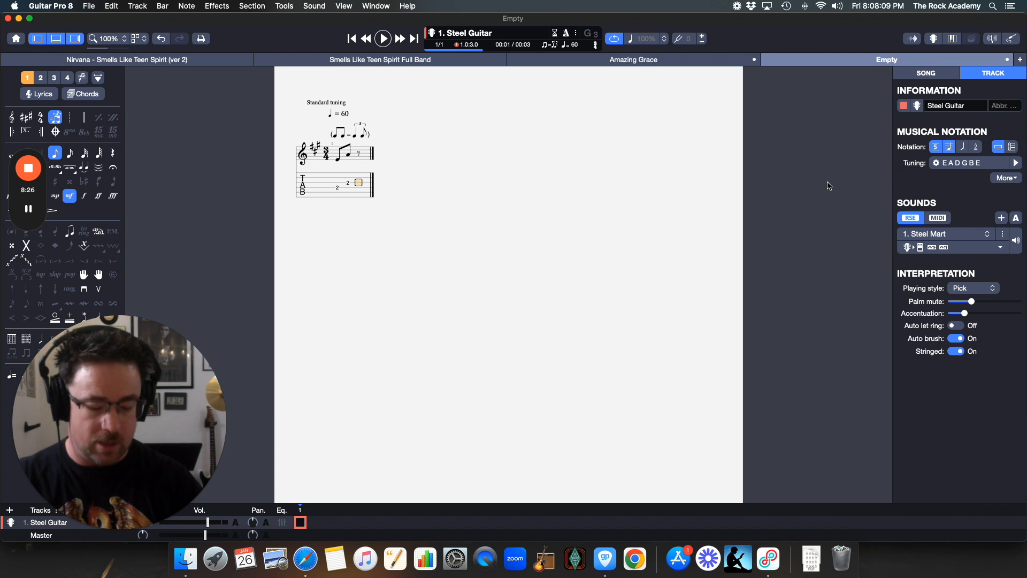
key(Right)
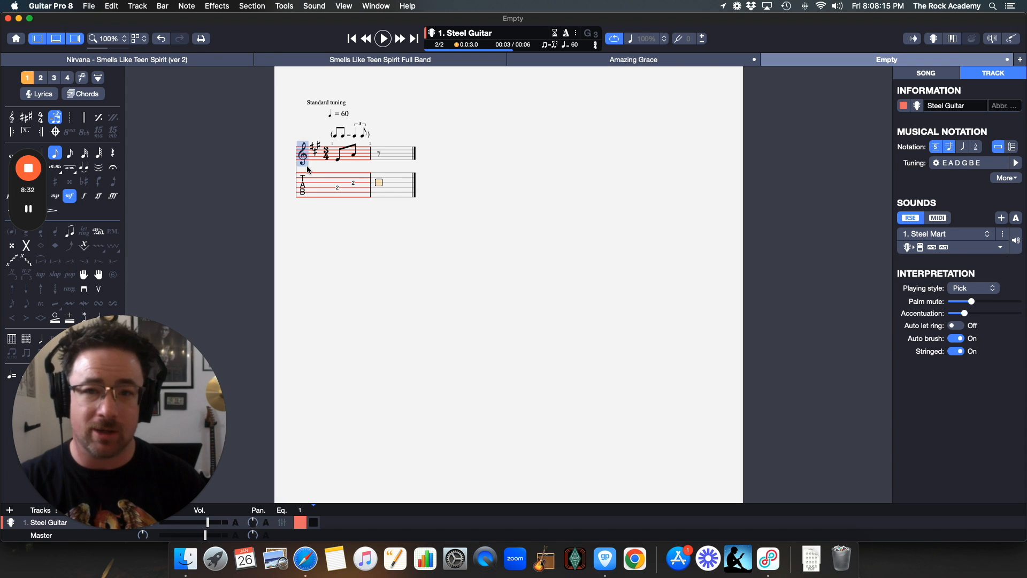
right_click(355, 184)
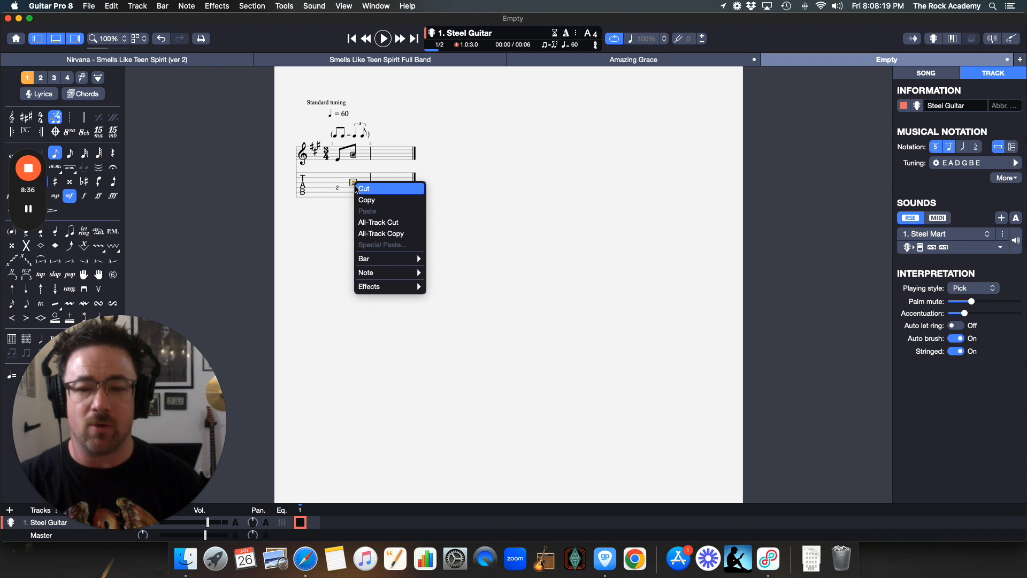
click(342, 220)
click(401, 186)
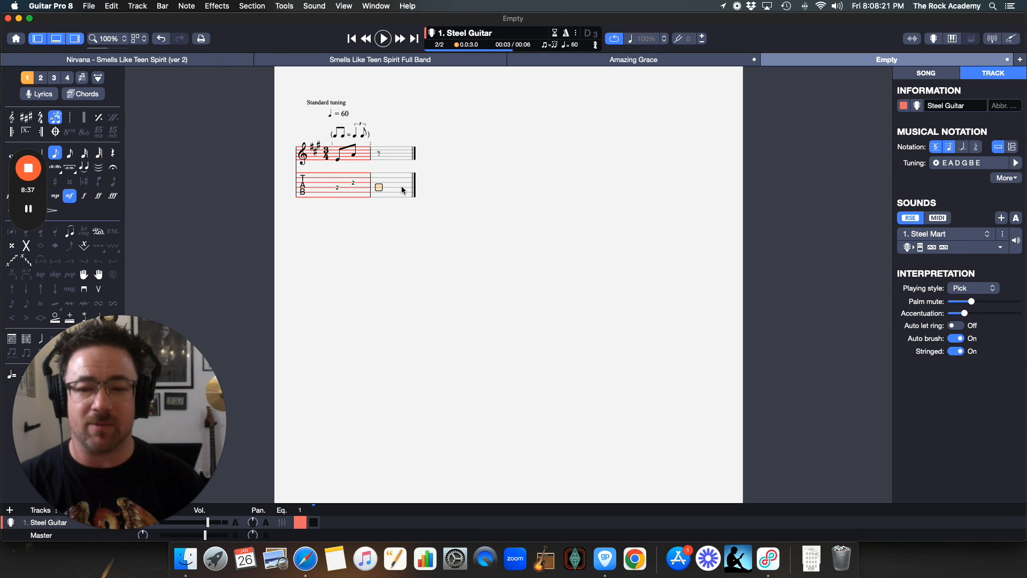
Step: Mark the first bar as an Anacrusis (Pickup Bar) and check it by selecting notes in both bars
right_click(354, 187)
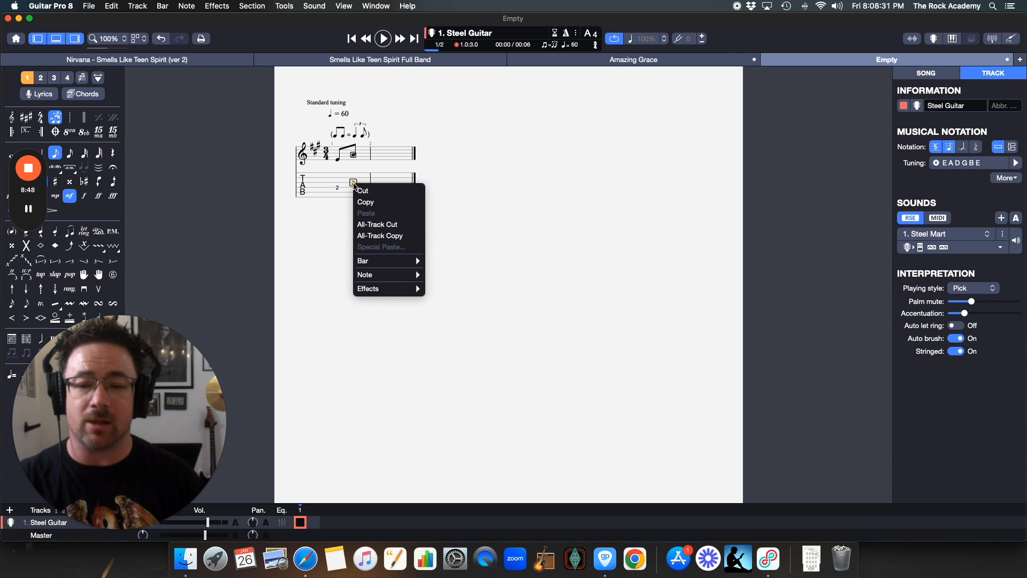
mouse_move(394, 268)
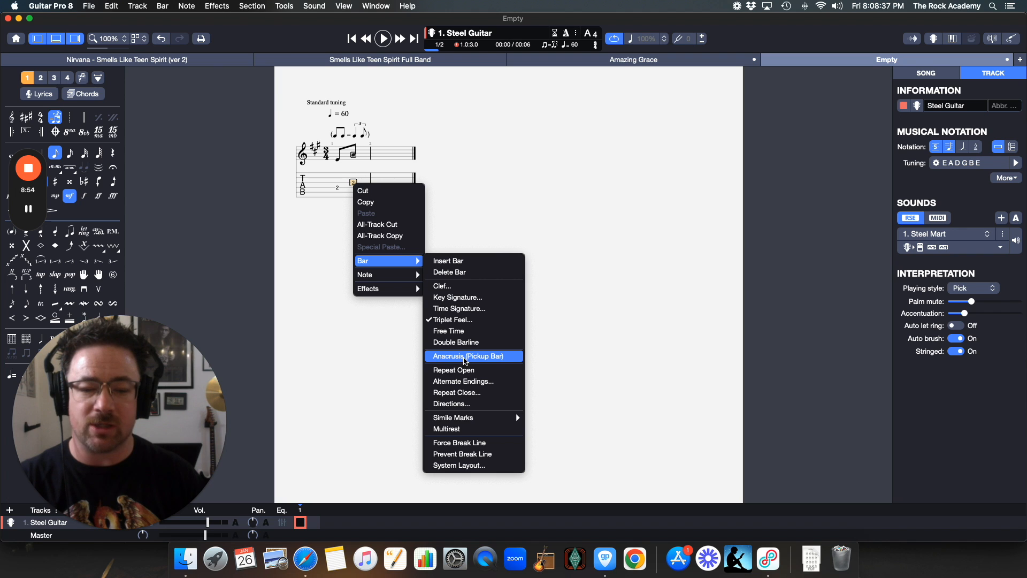
click(466, 356)
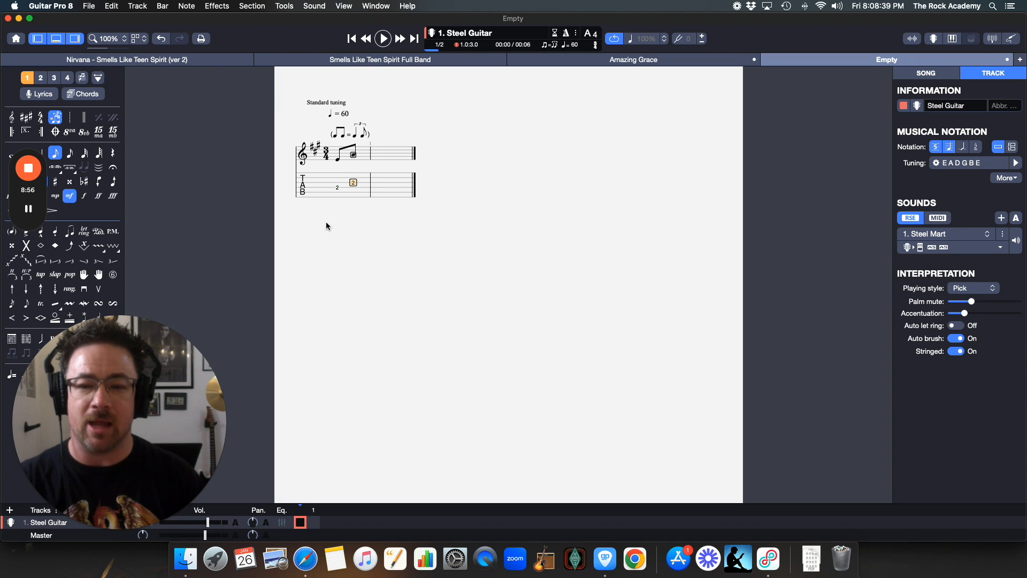
click(401, 184)
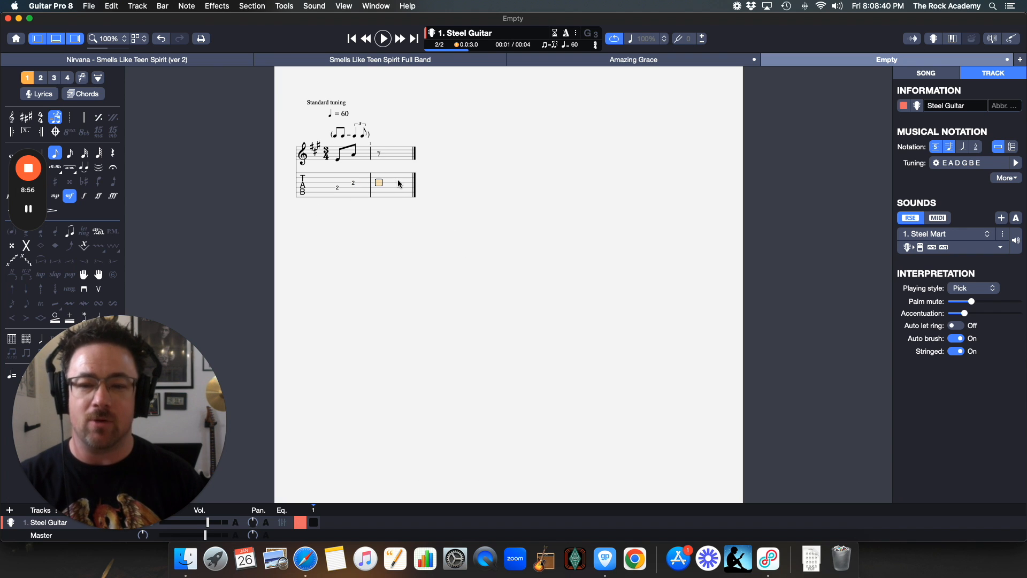
click(354, 184)
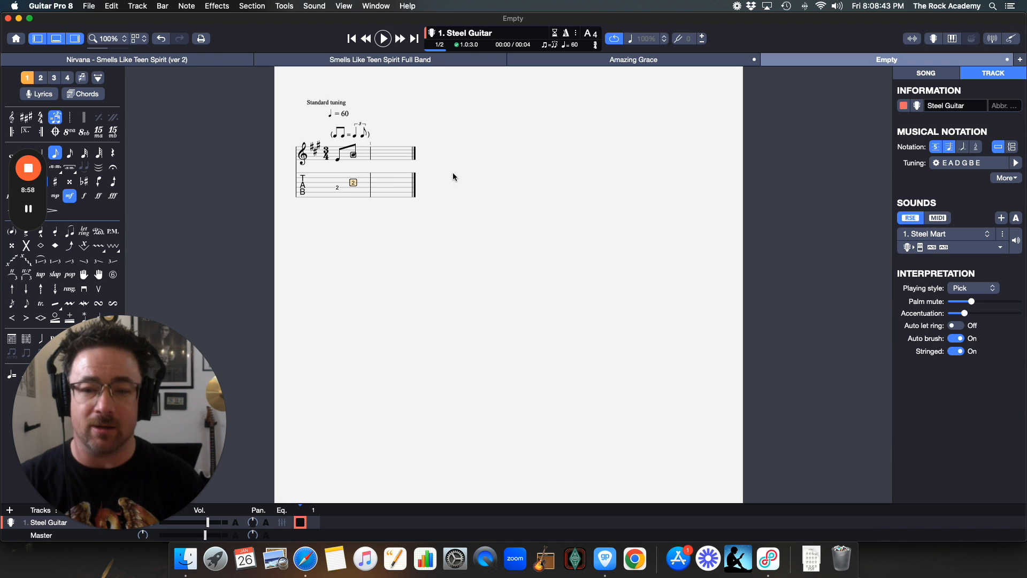
Step: Check the barline after the pickup bar in Amazing Grace, and give the new score's pickup bar a matching double barline
click(666, 61)
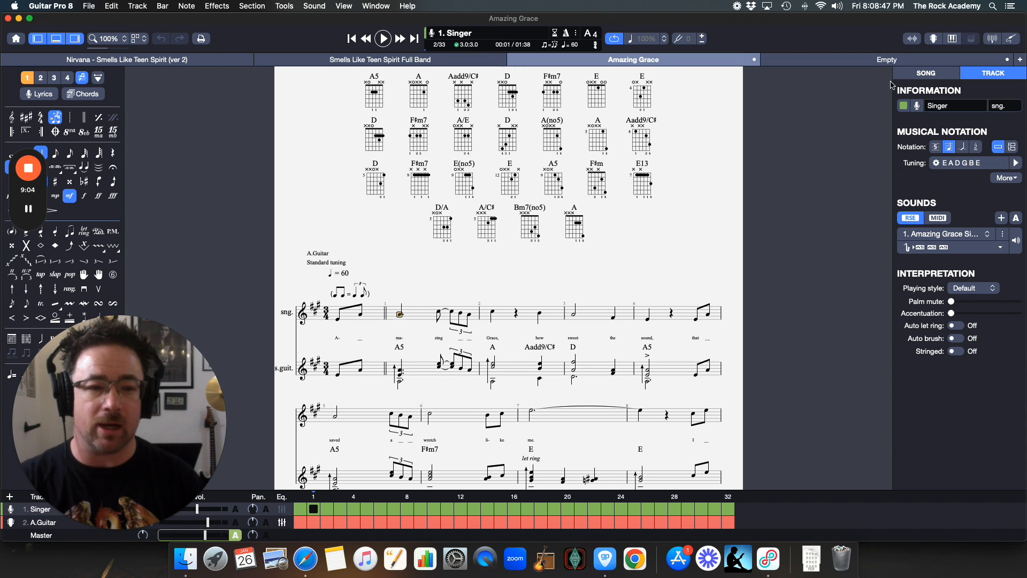
click(877, 59)
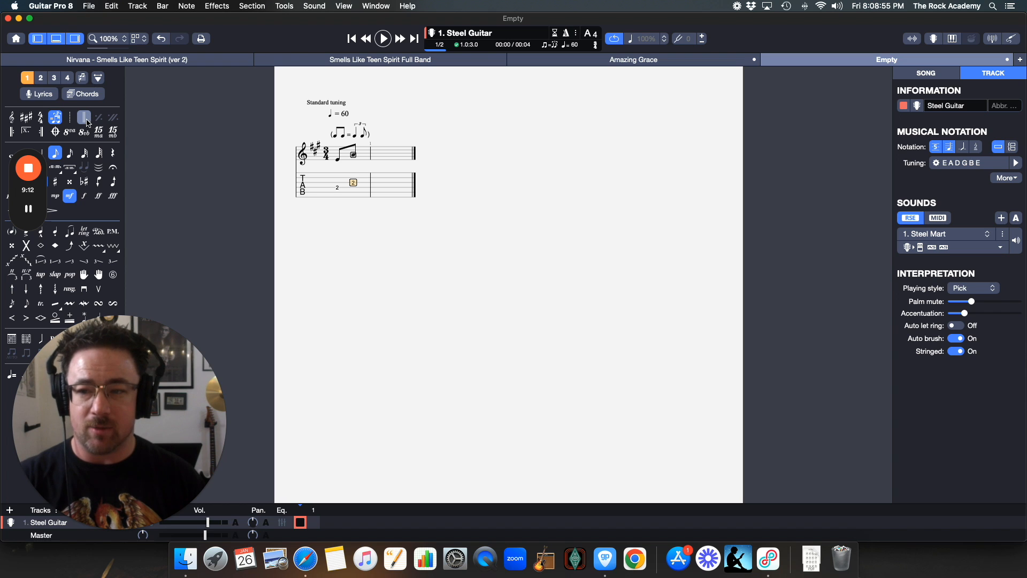
click(392, 183)
click(354, 183)
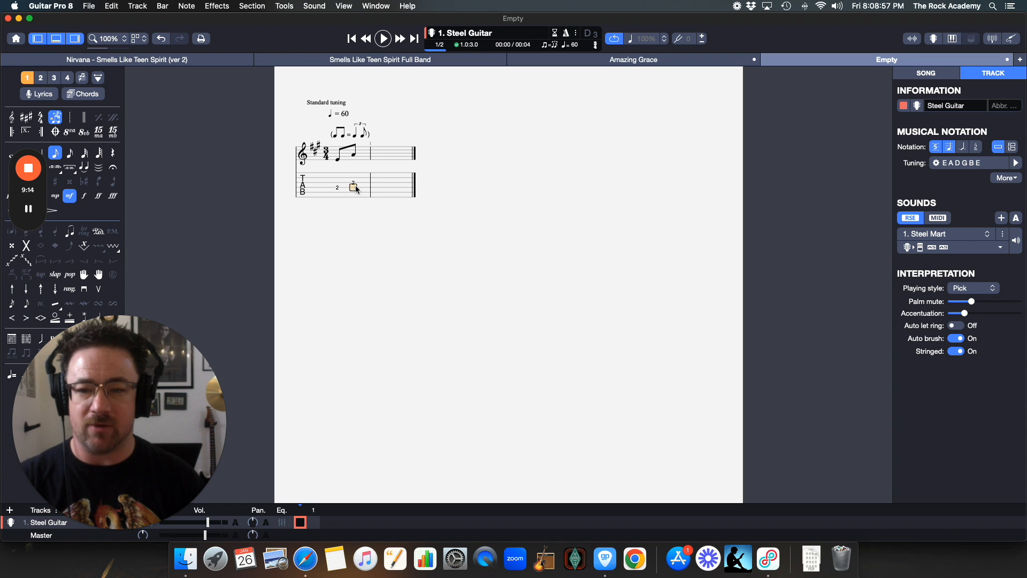
click(84, 117)
click(394, 195)
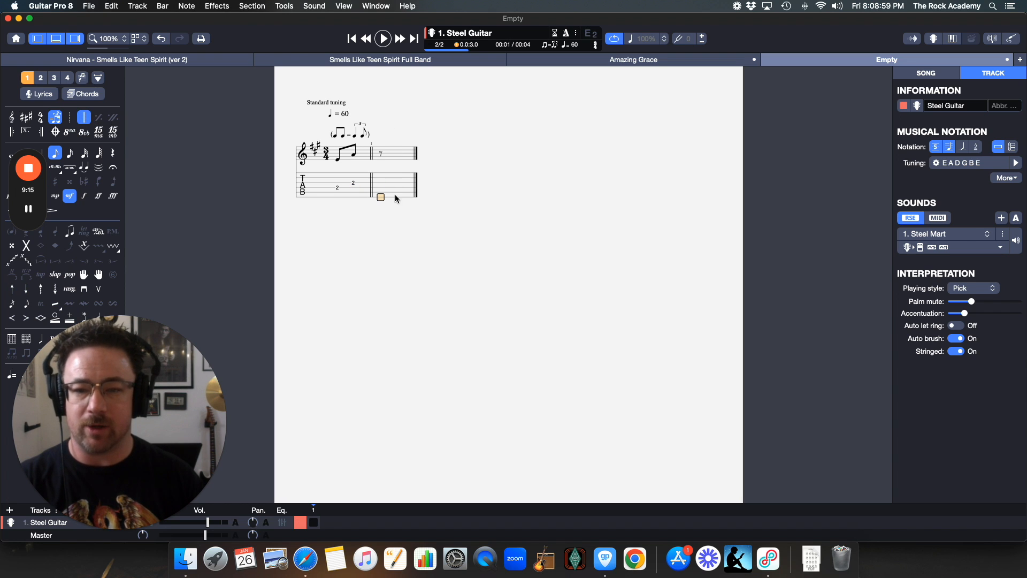
Step: Check the pitch of the Singer's first note after the pickup bar in Amazing Grace, and return to the new score
click(641, 59)
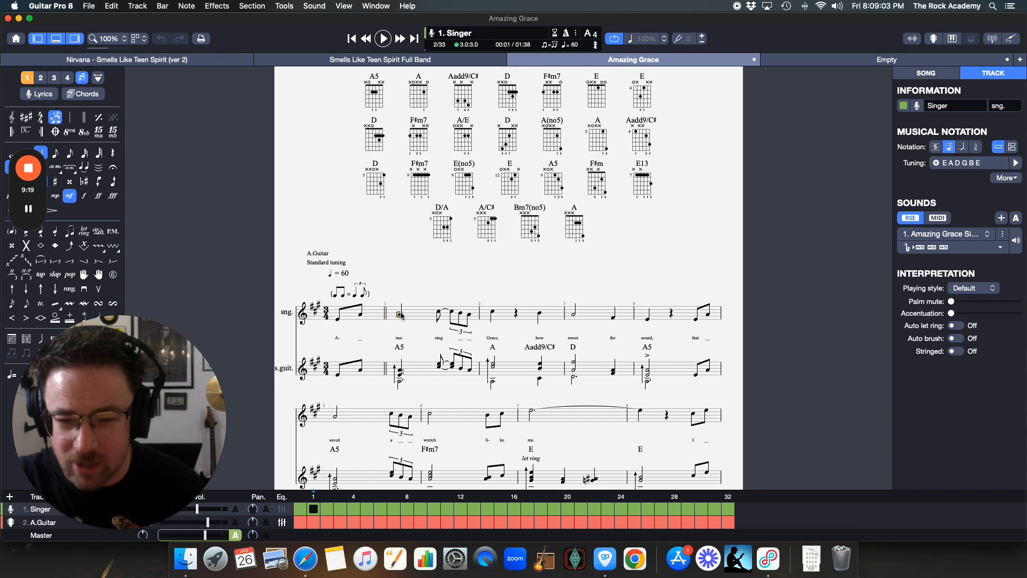
click(410, 317)
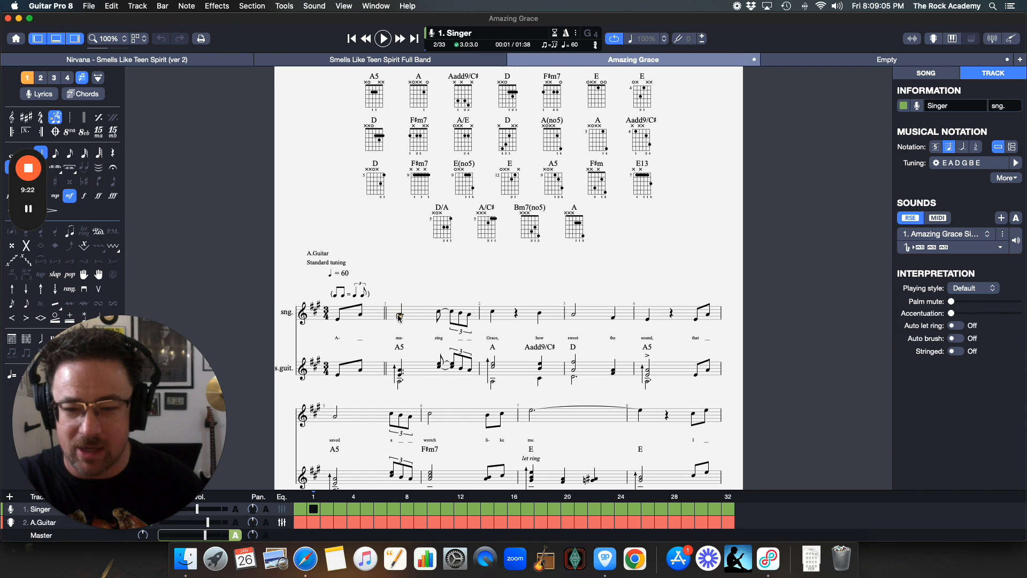
click(410, 315)
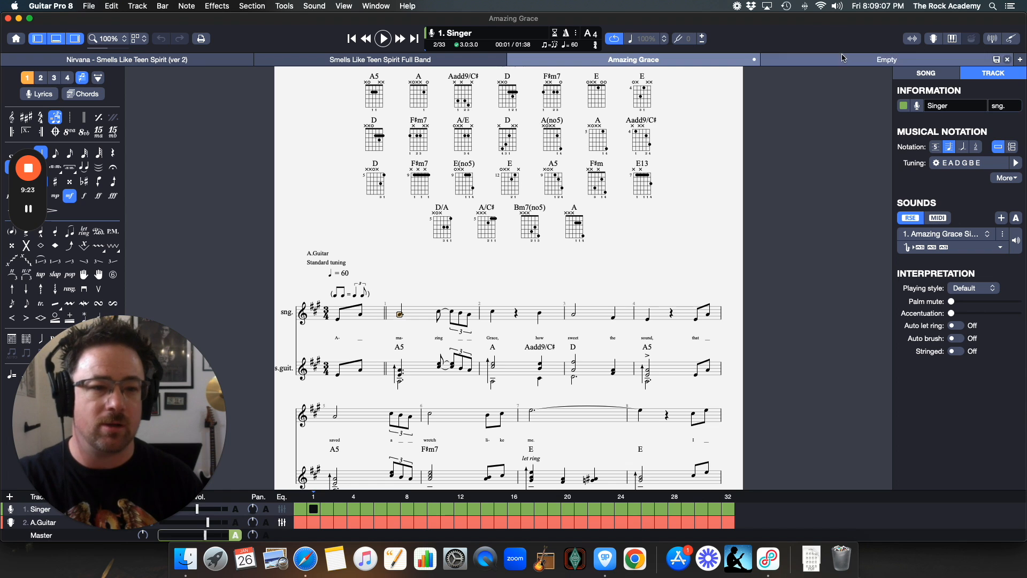
click(887, 59)
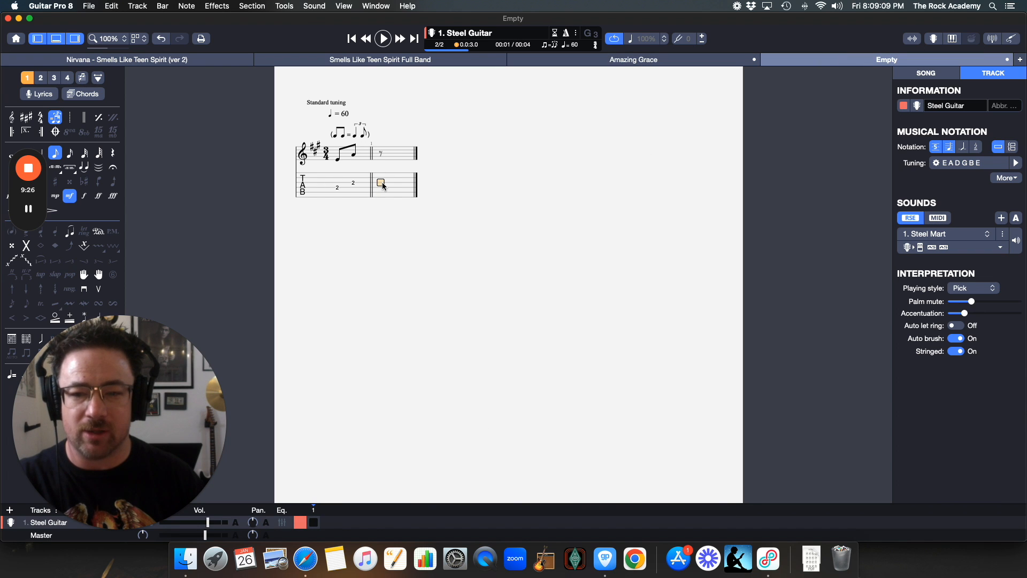
Step: Enter A4 as a dotted quarter note at the start of the second bar, at fret 2 on the third string
click(399, 183)
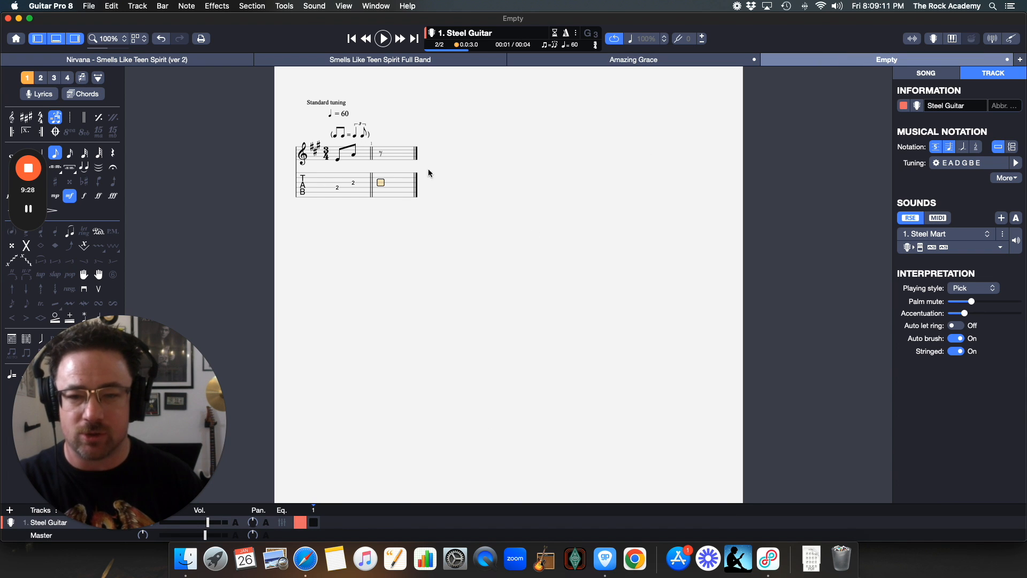
click(379, 154)
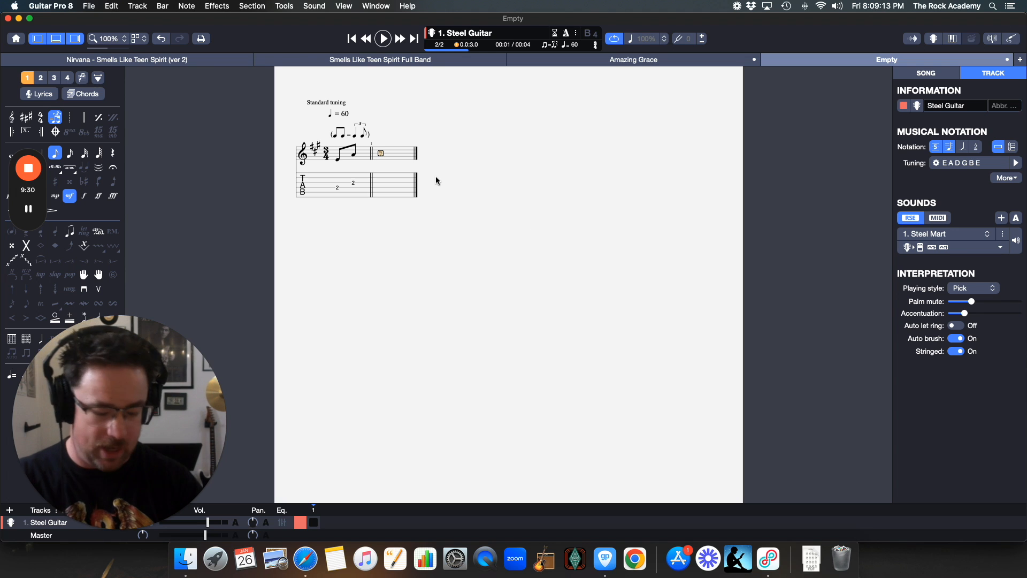
key(Down)
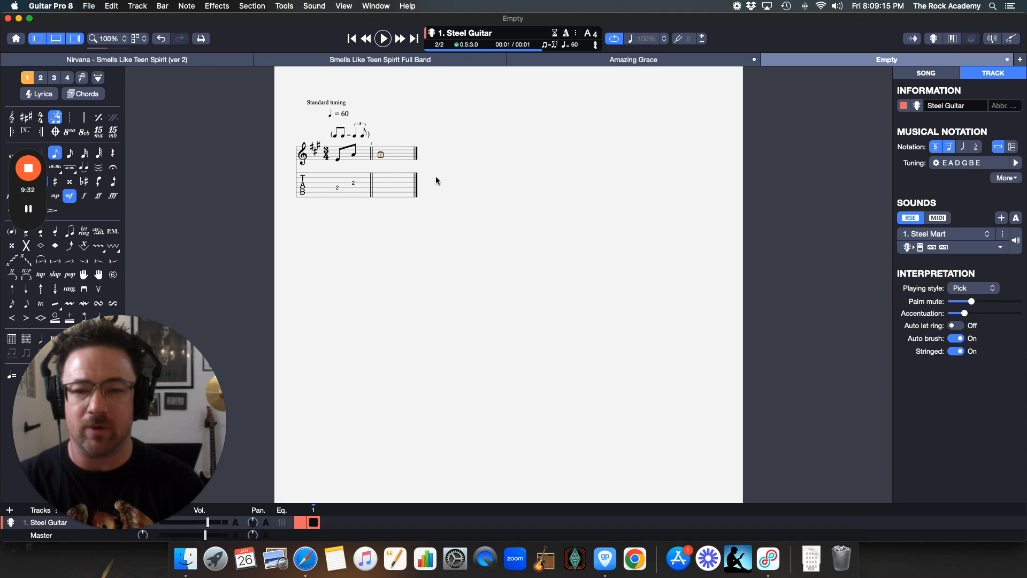
key(2)
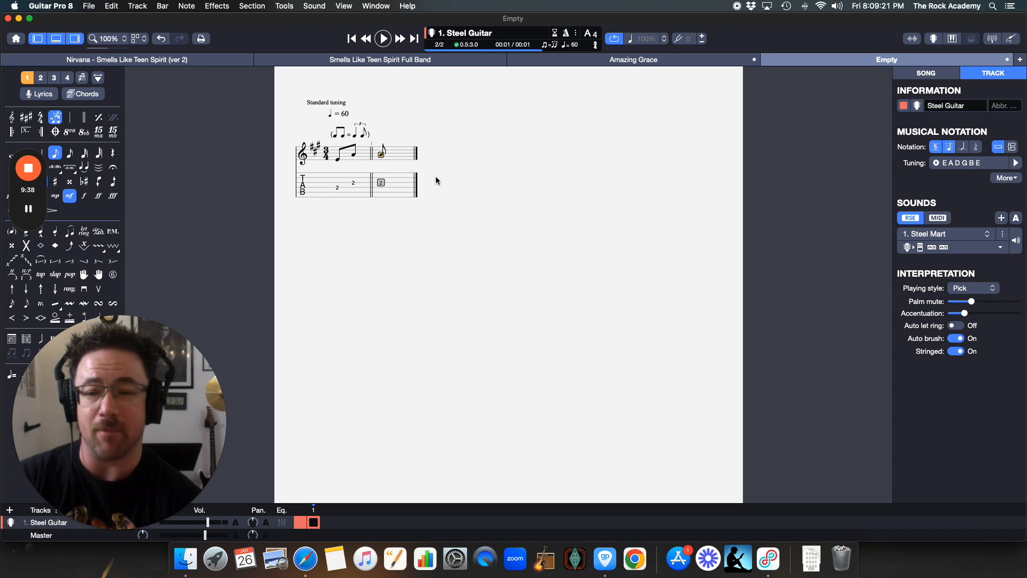
key(minus)
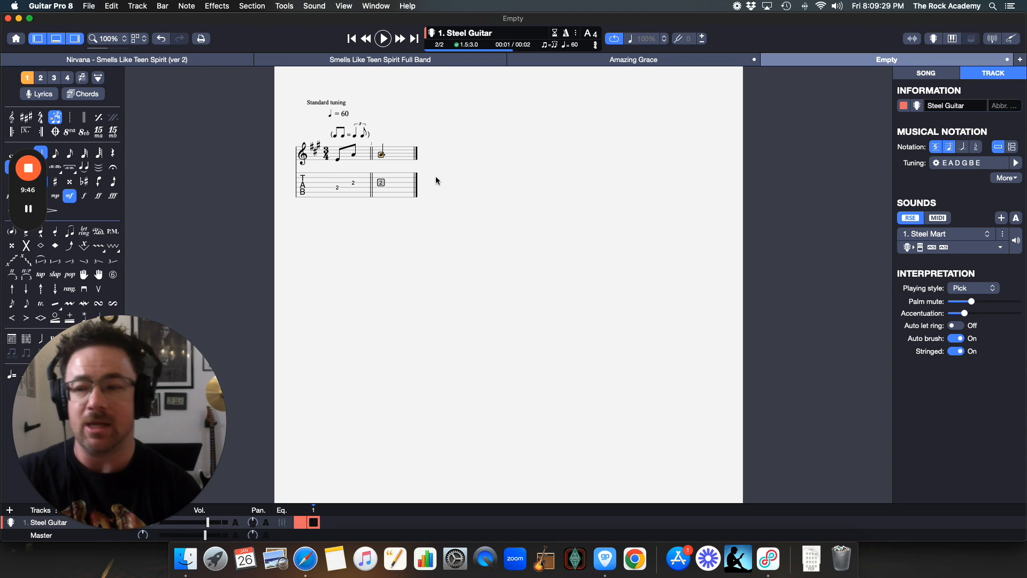
mouse_move(44, 206)
drag(44, 200, 142, 133)
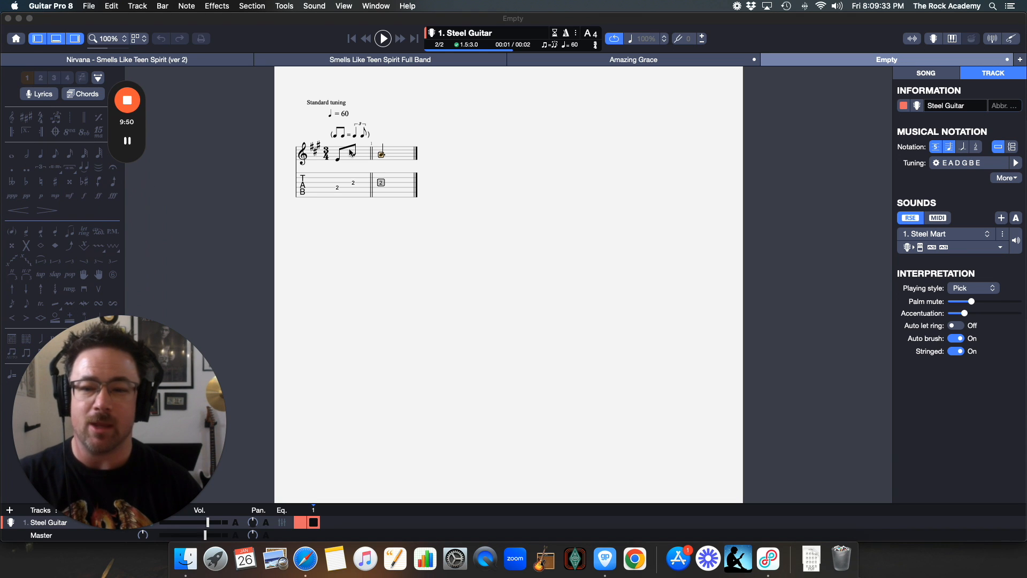
click(393, 186)
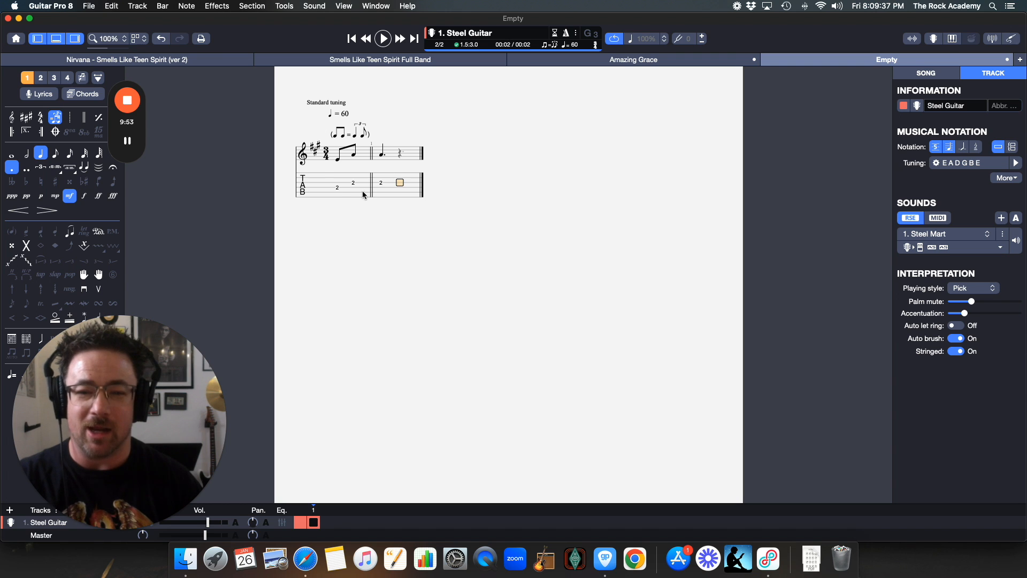
Step: Consult the Singer's next note in Amazing Grace, then enter C#5 as an eighth note at fret 2 on the second string
click(656, 62)
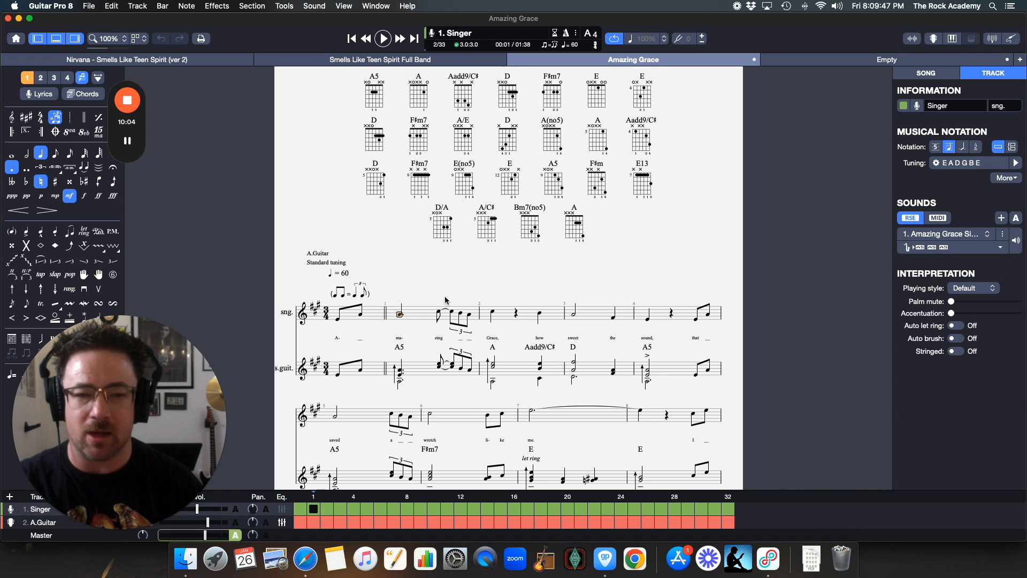
click(821, 63)
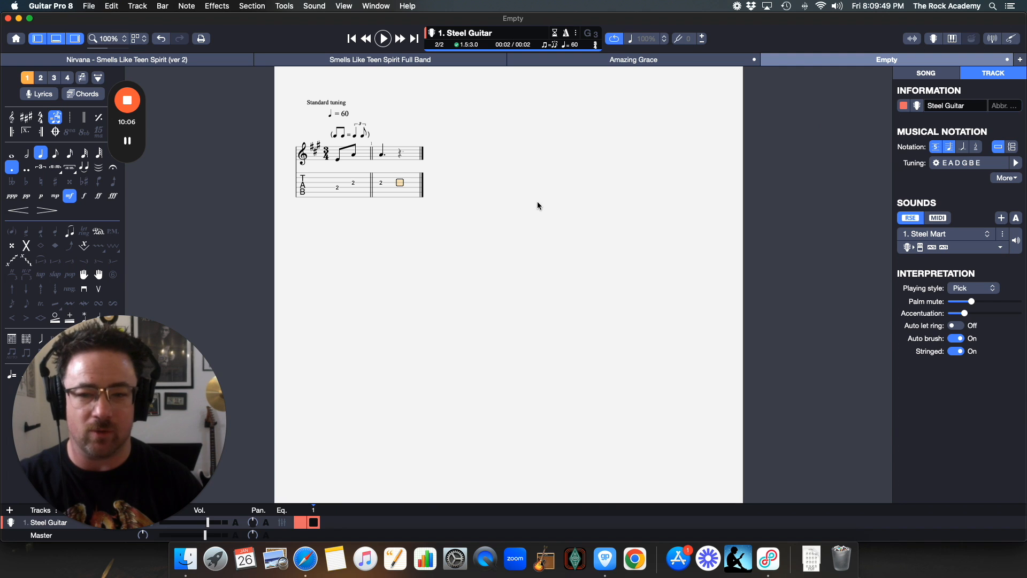
click(399, 154)
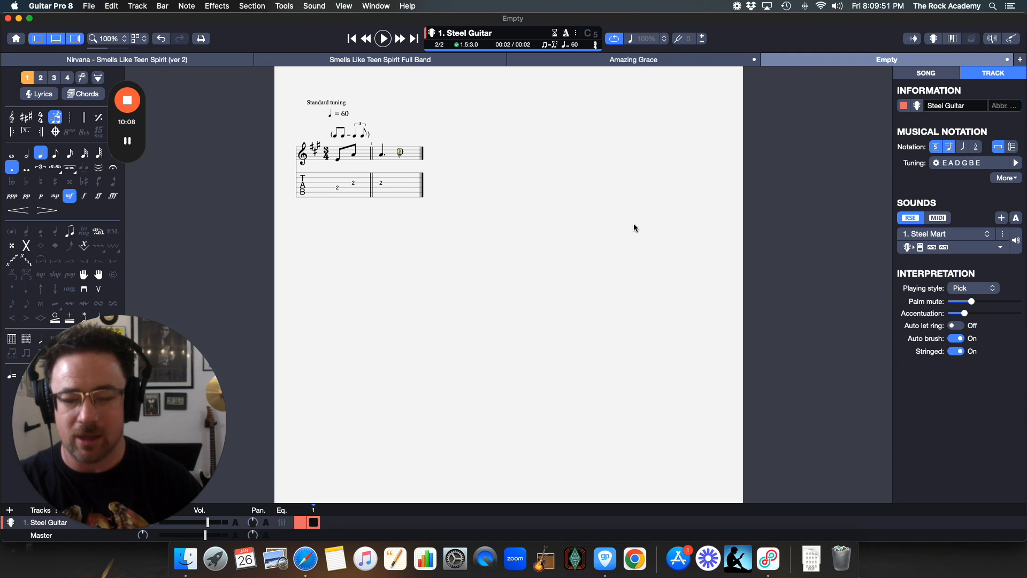
key(period)
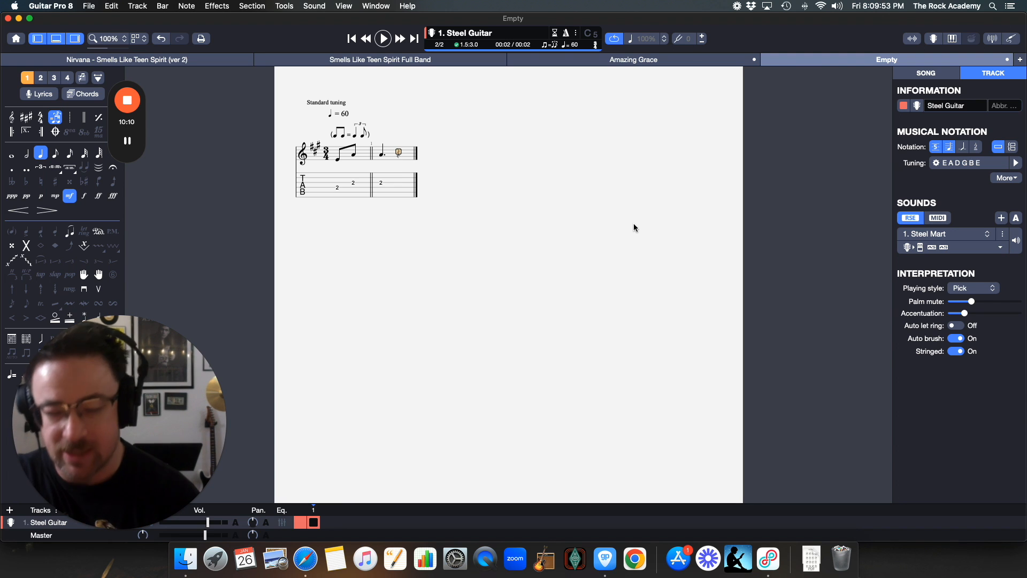
key(minus)
key(plus)
key(plus)
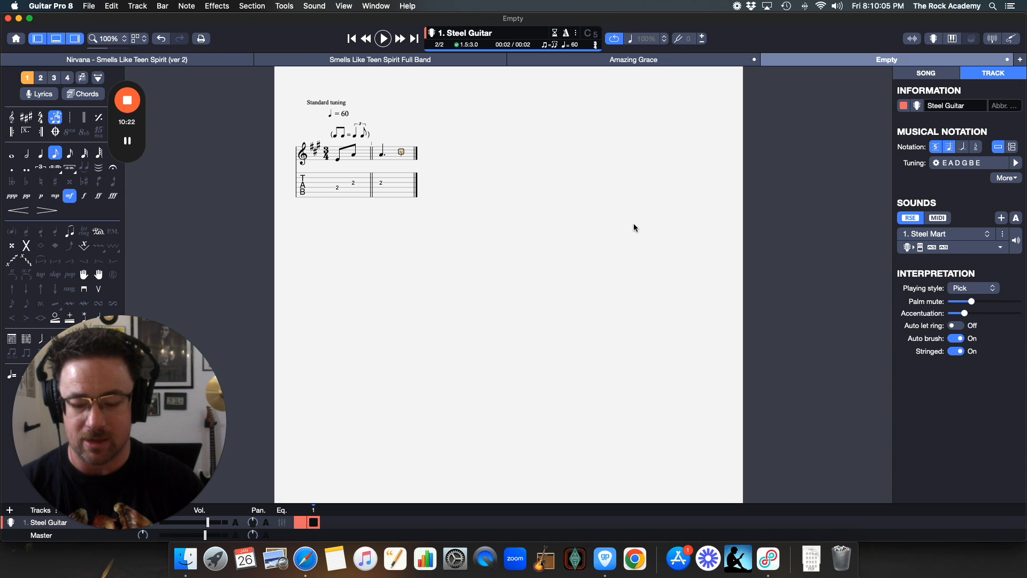
key(2)
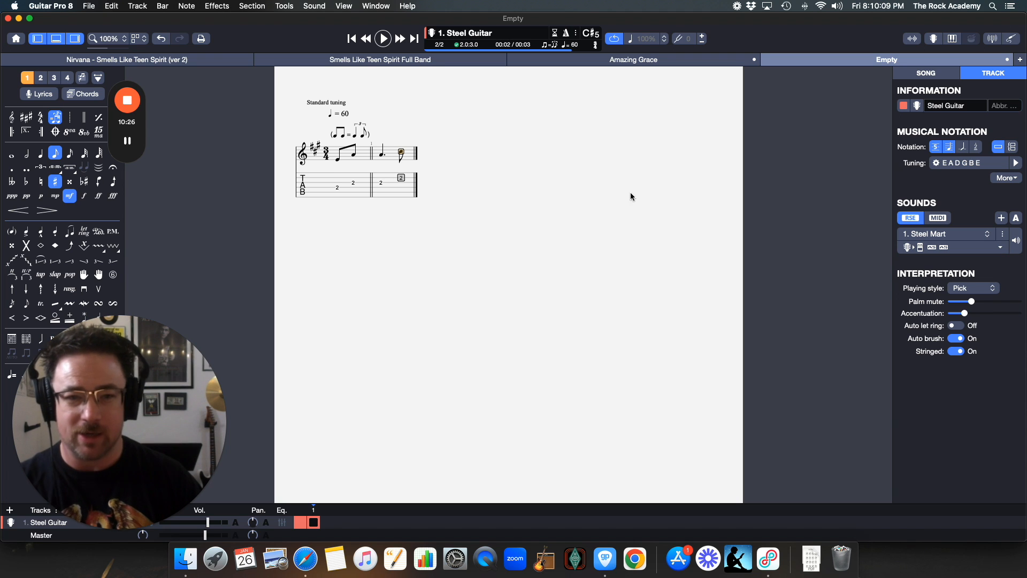
Step: Refer to the Singer part in Amazing Grace, then add another C#5 eighth note tied to the previous one
click(633, 60)
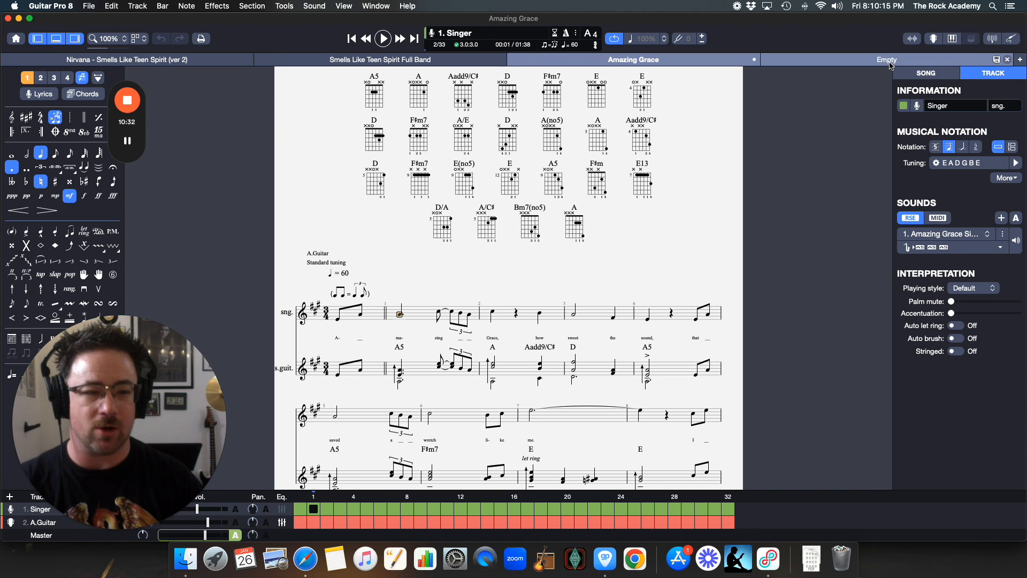
click(890, 63)
key(Right)
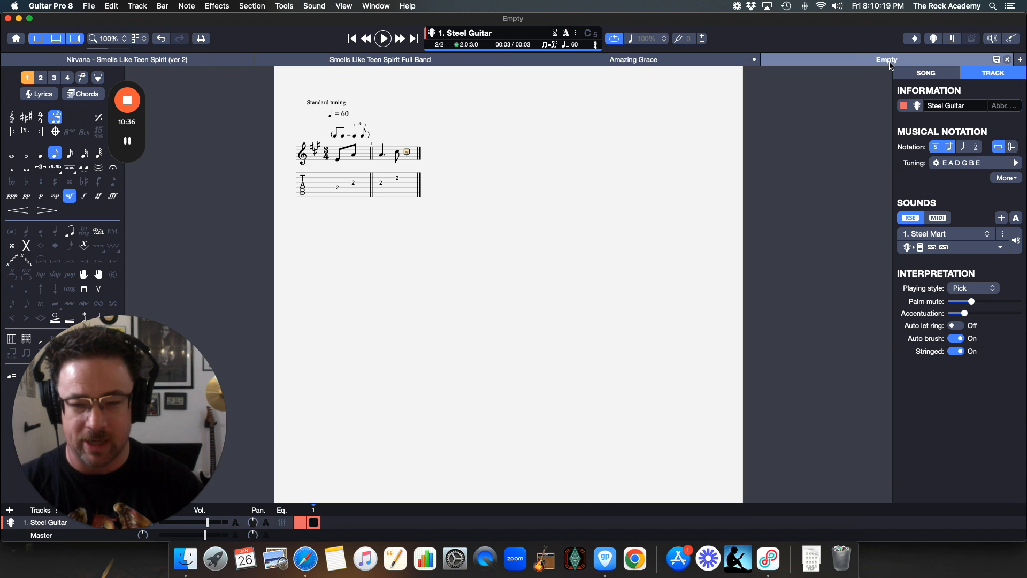
key(2)
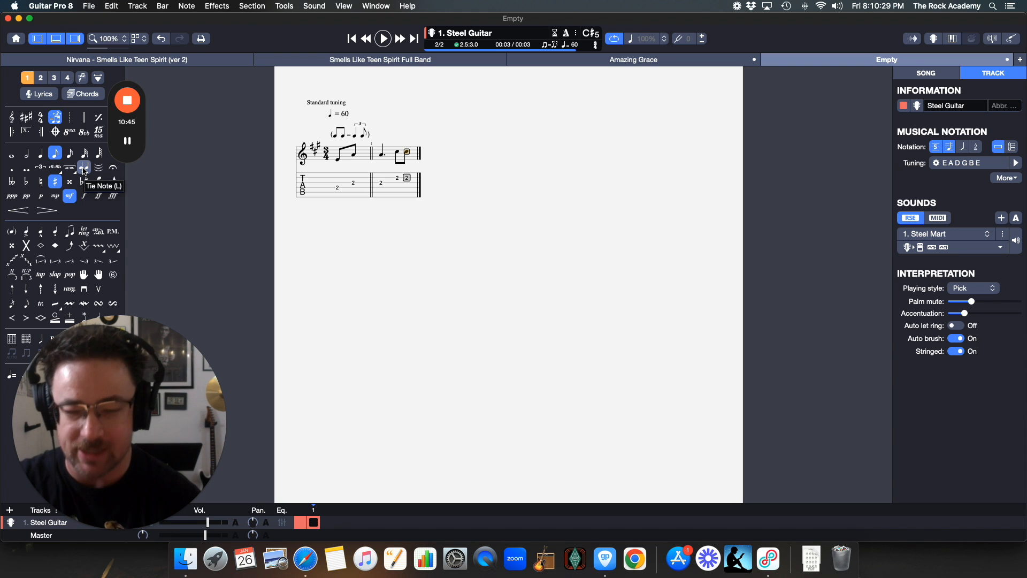
click(84, 169)
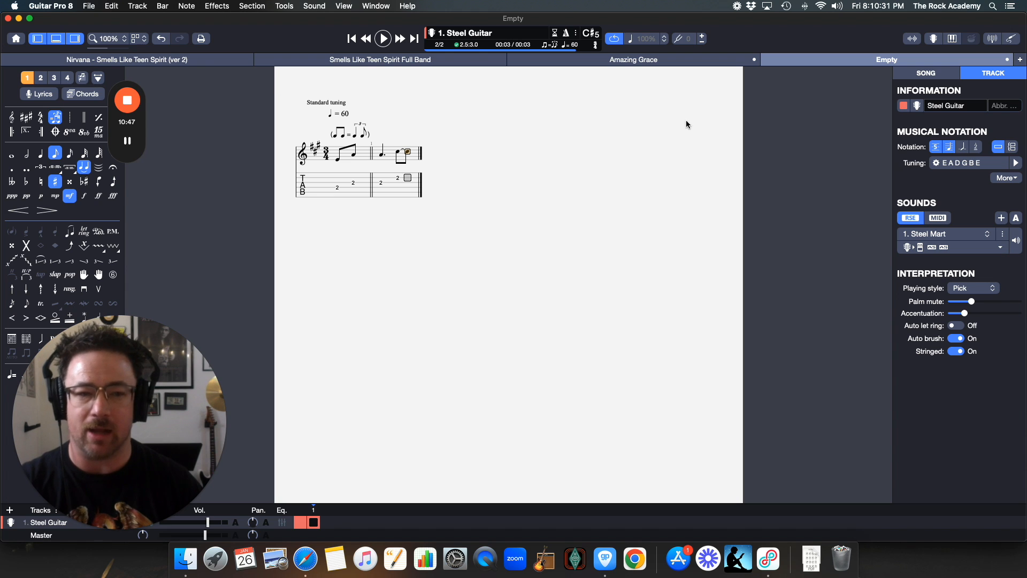
Step: Check the notes following the tie in Amazing Grace, then enter B4 as an eighth note on the open second string and add a third bar
click(685, 60)
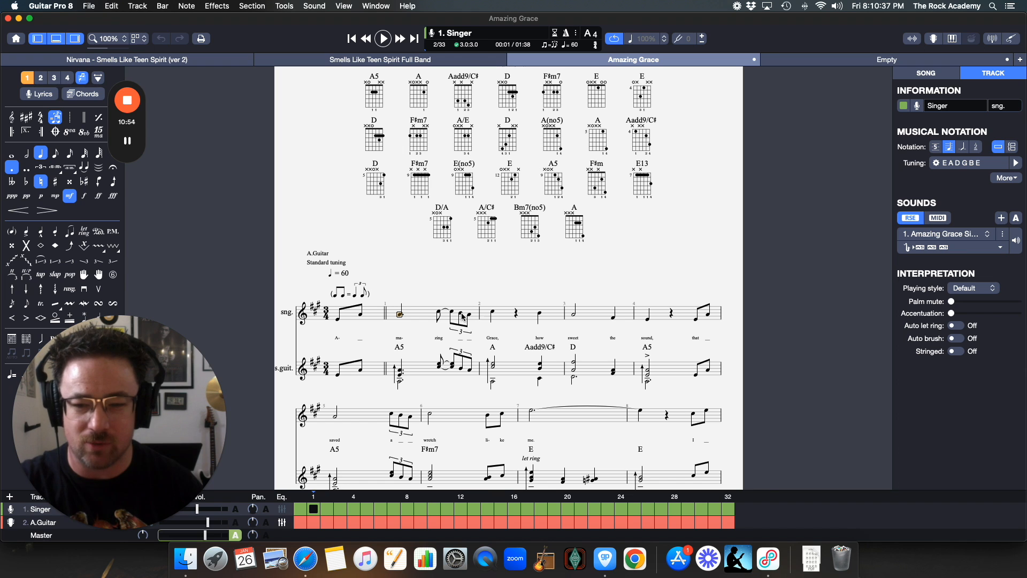
click(795, 60)
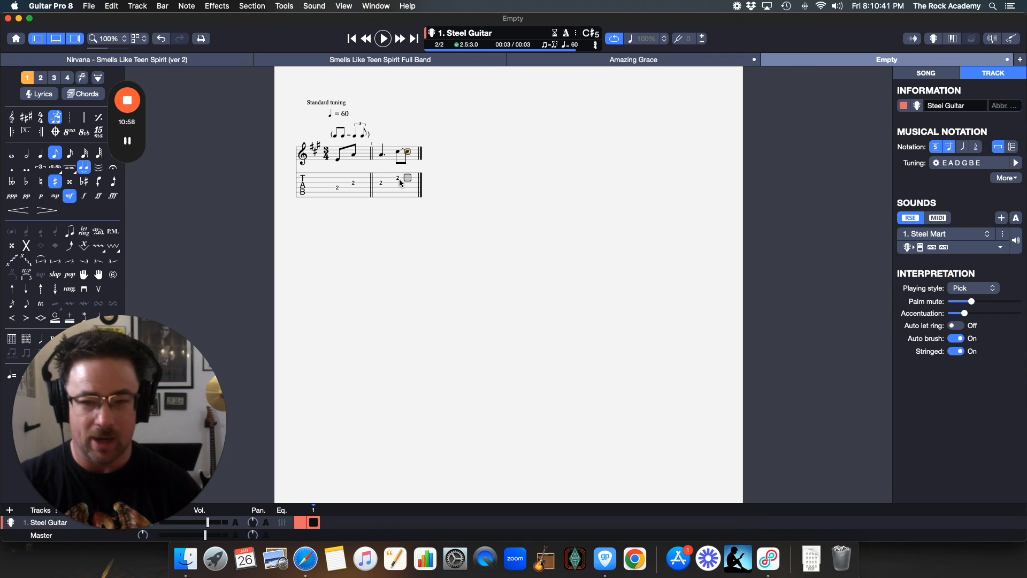
click(401, 182)
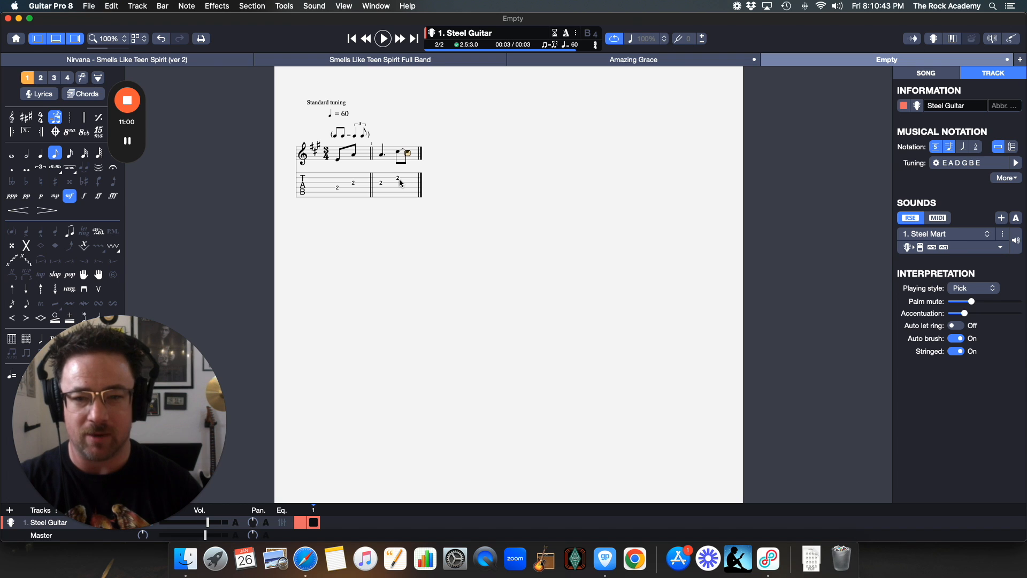
key(Right)
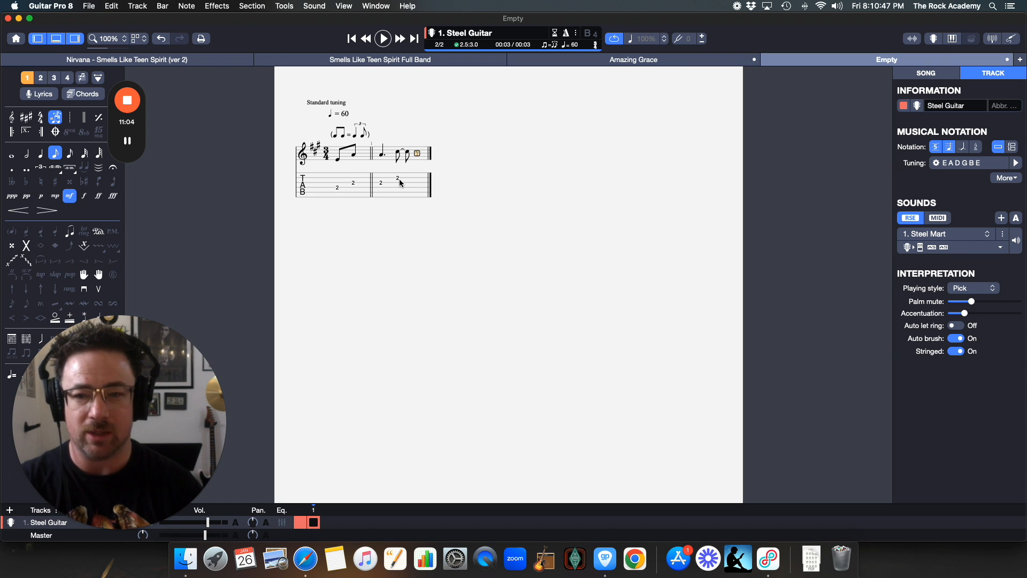
click(628, 62)
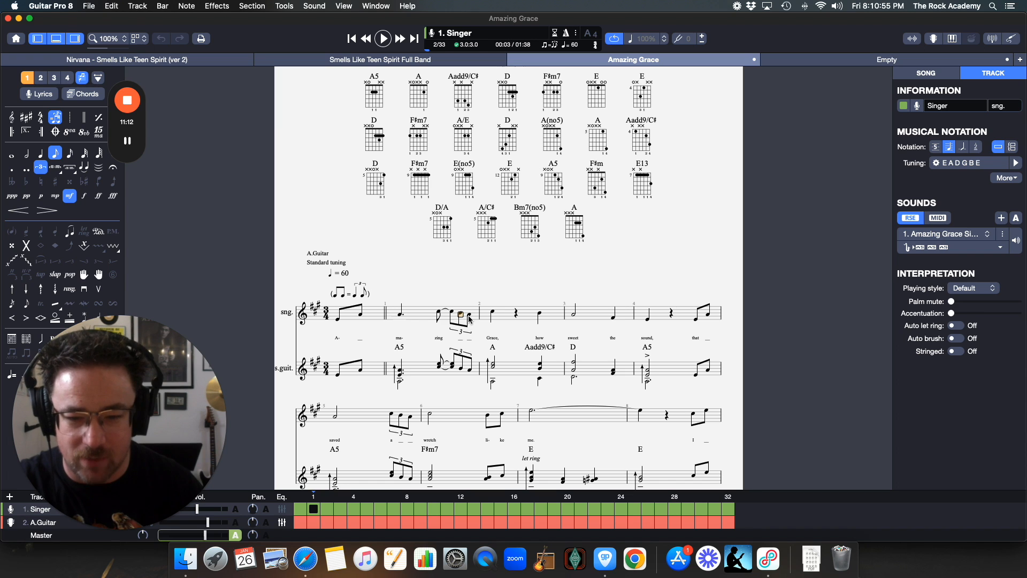
key(Right)
click(888, 58)
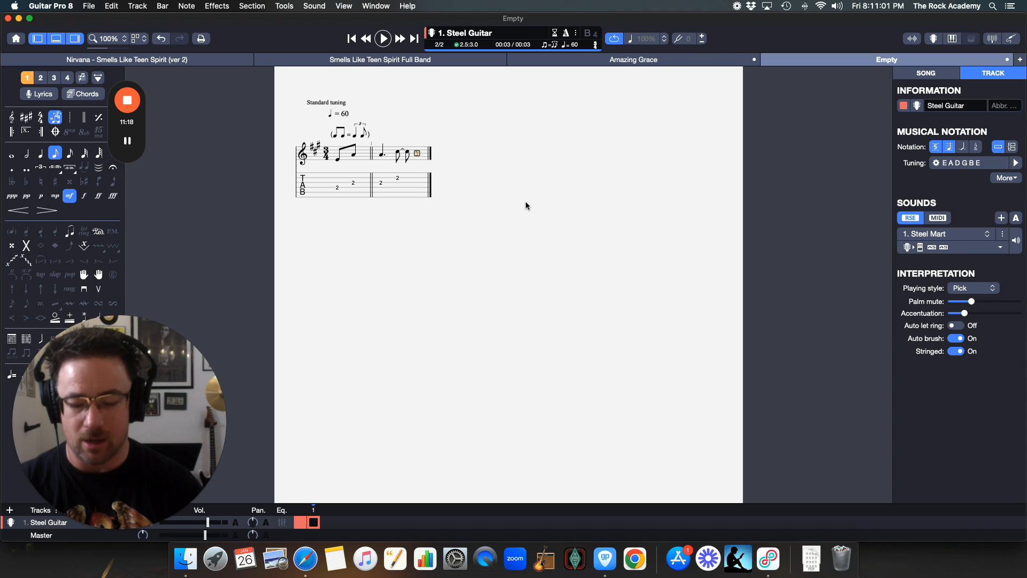
text(0)
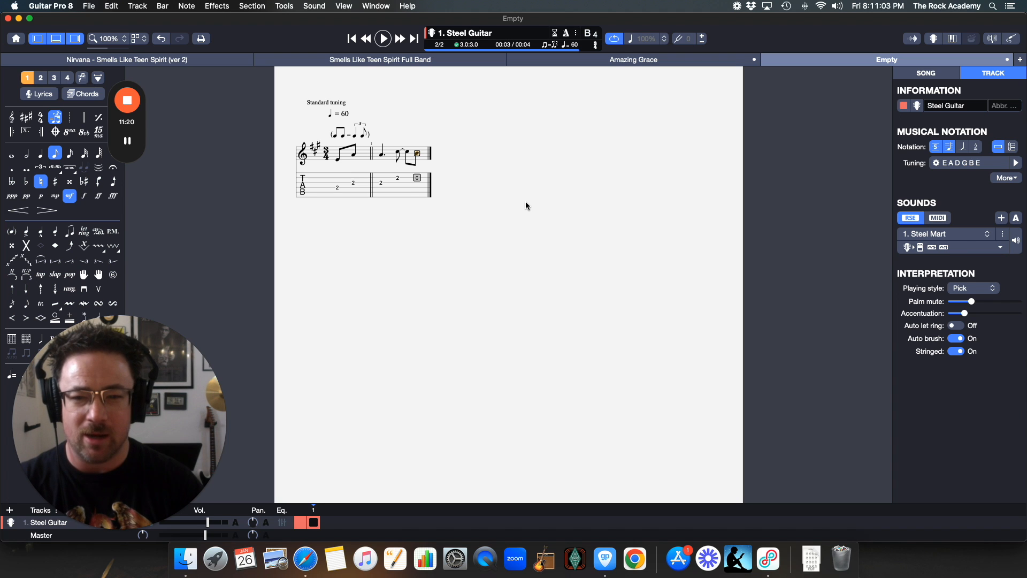
key(Right)
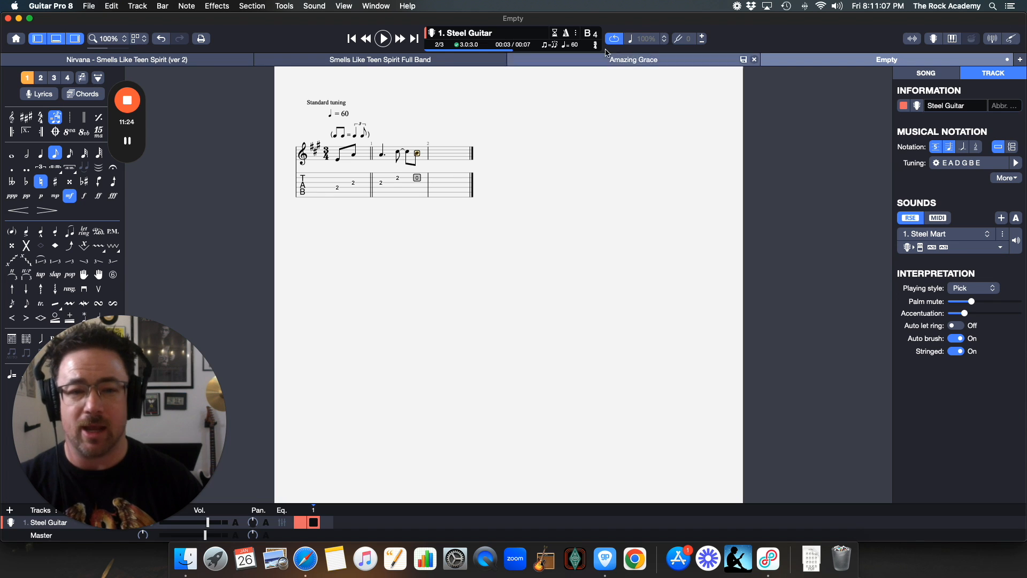
Step: Check the Singer's triplet grouping in Amazing Grace, then turn the tied C#5 and the B4 in the new score into triplet eighth notes
click(633, 59)
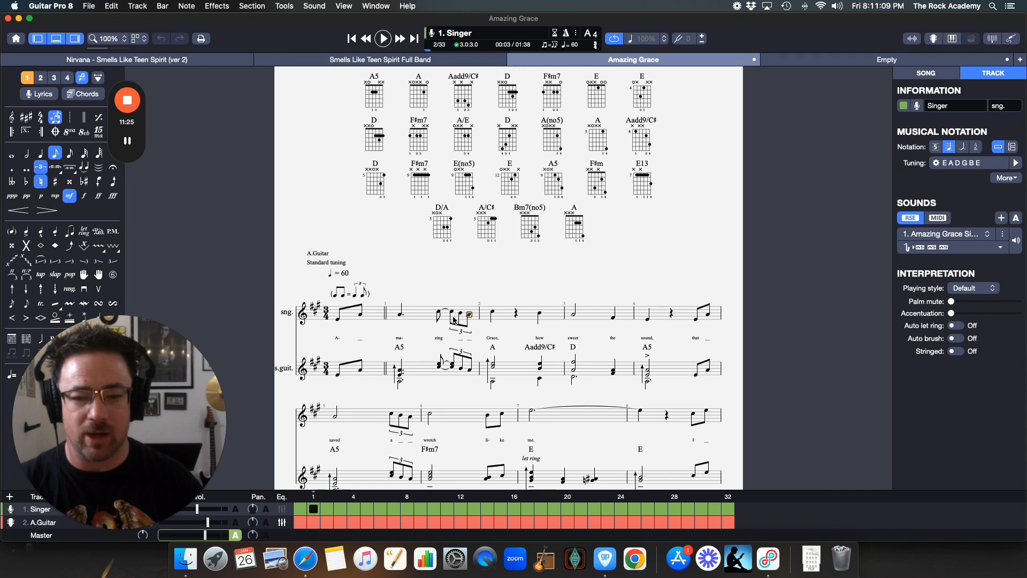
drag(452, 317, 475, 321)
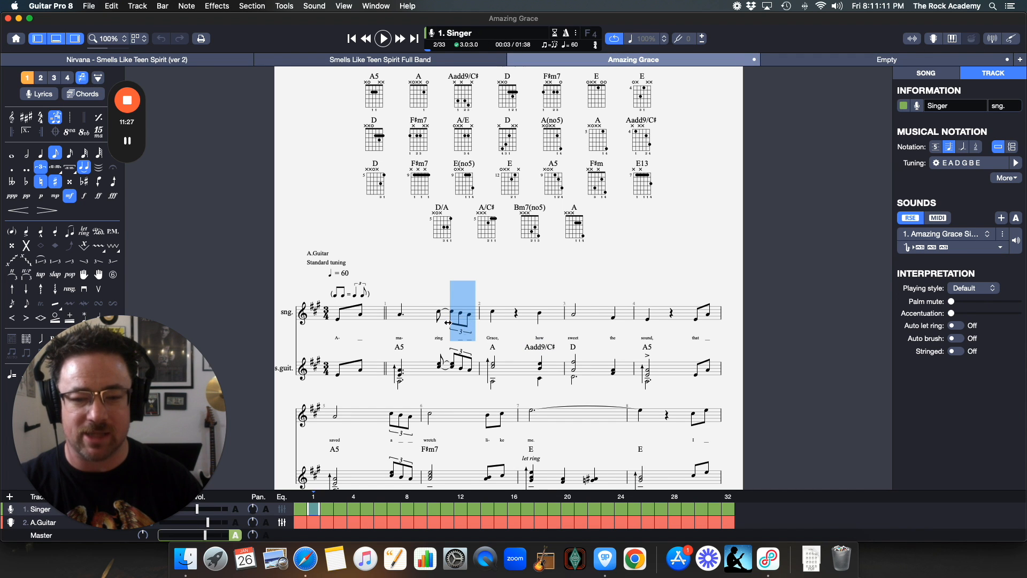
click(824, 63)
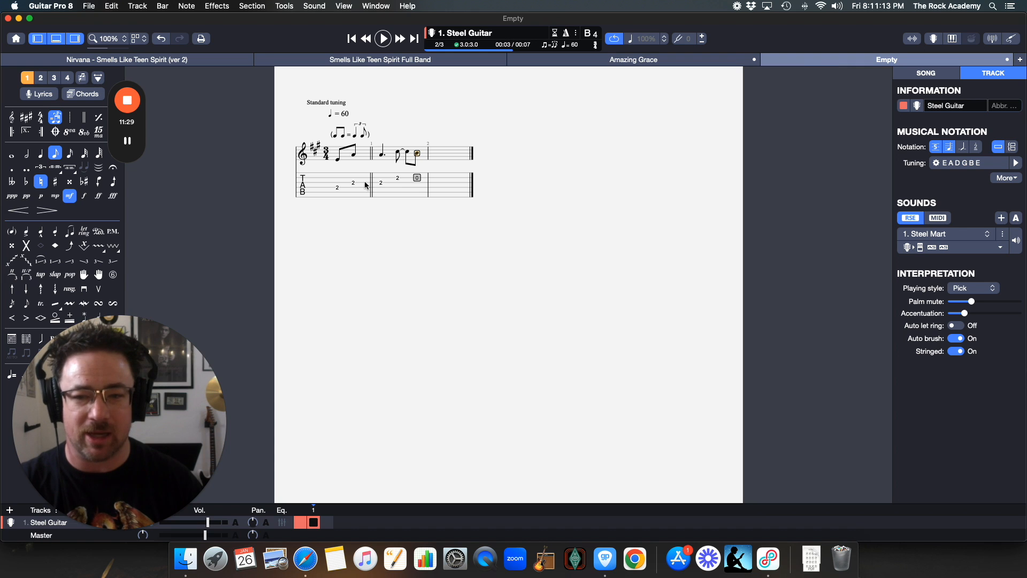
click(416, 162)
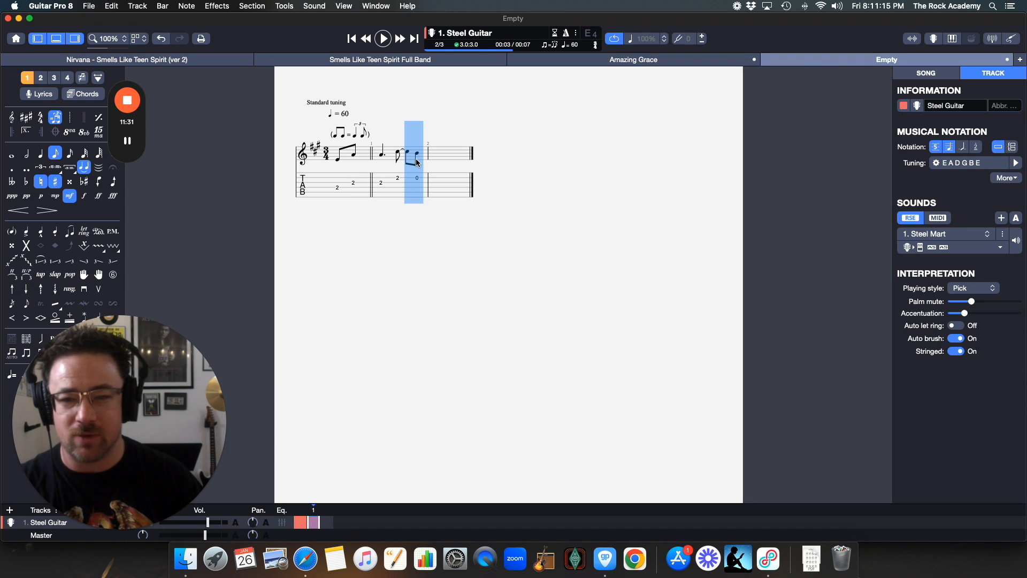
click(42, 169)
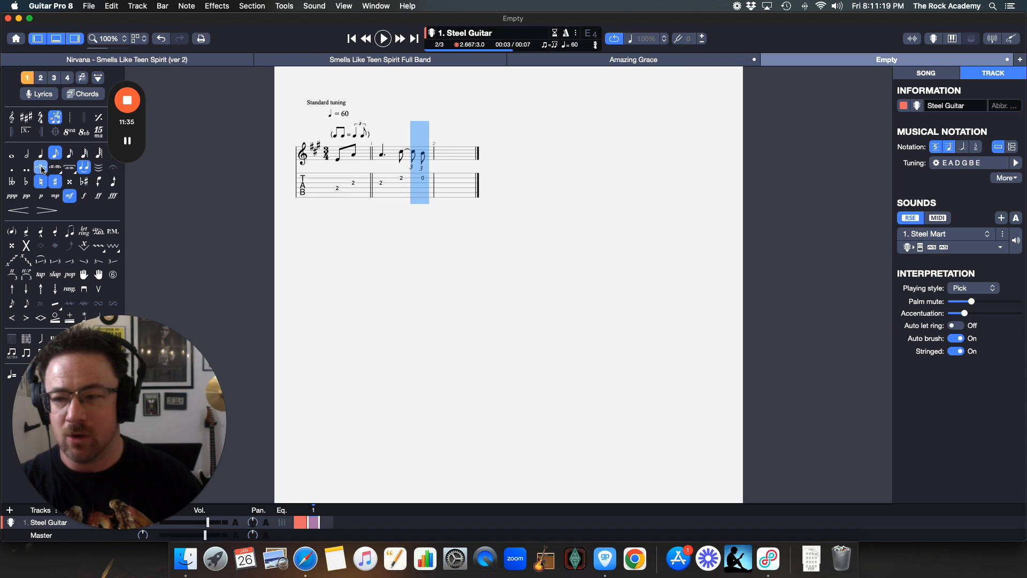
click(424, 179)
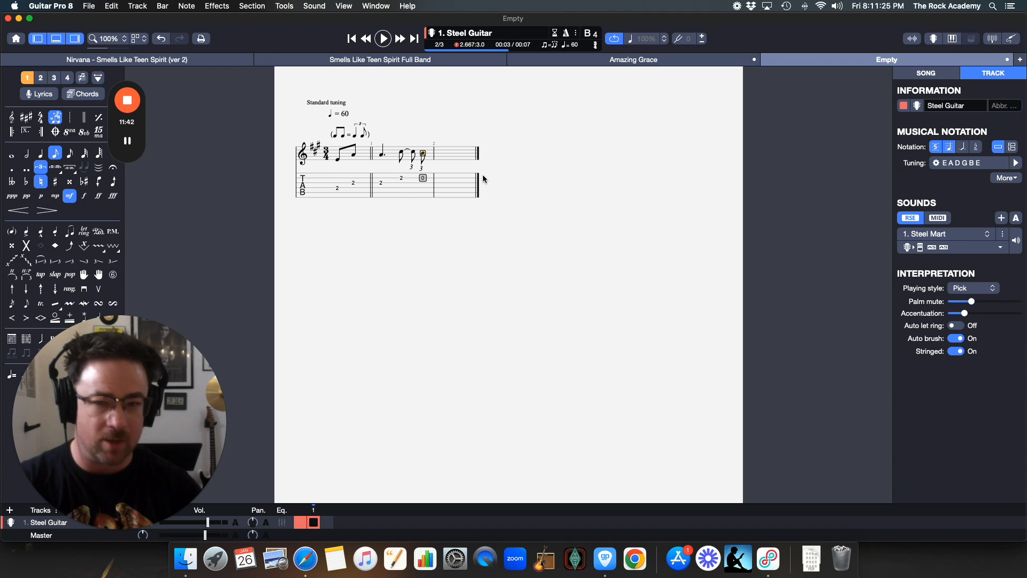
Step: Complete the triplet with A4 as an eighth note at fret 2 on the third string
key(Right)
key(Down)
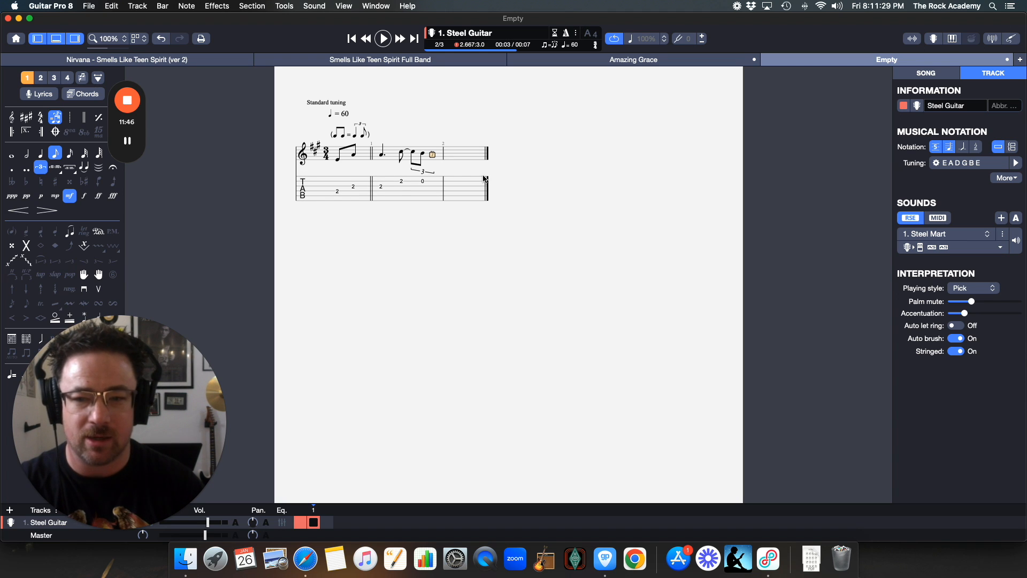
key(2)
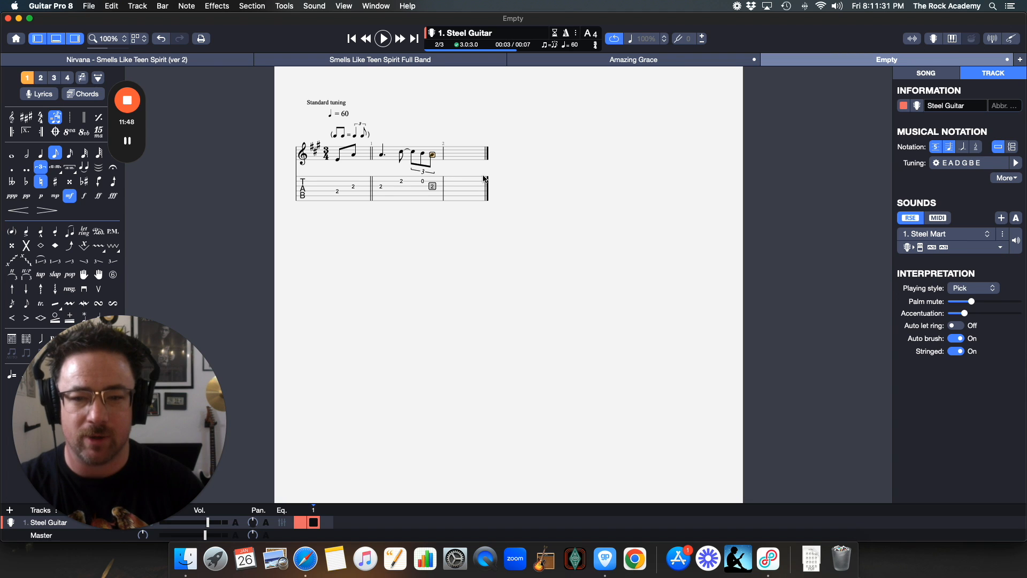
Step: Review the pickup and first full bar of the new score against the Singer part in Amazing Grace
click(342, 186)
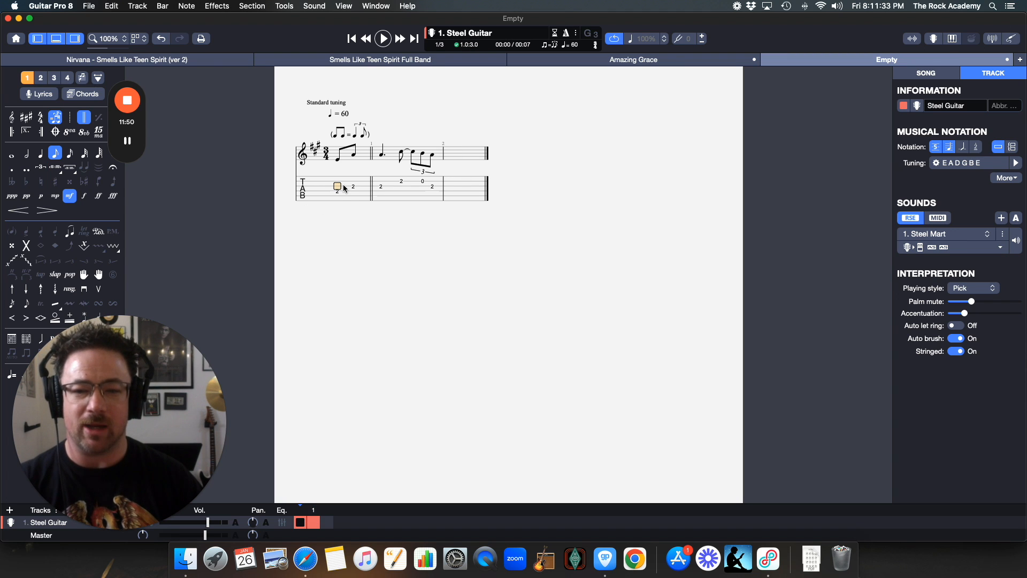
drag(339, 191, 440, 192)
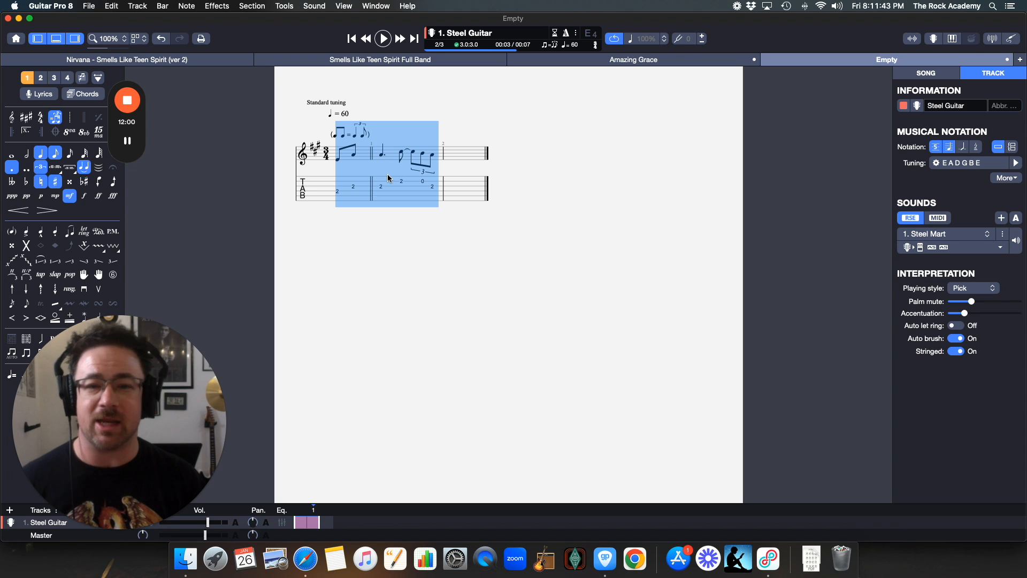
click(673, 61)
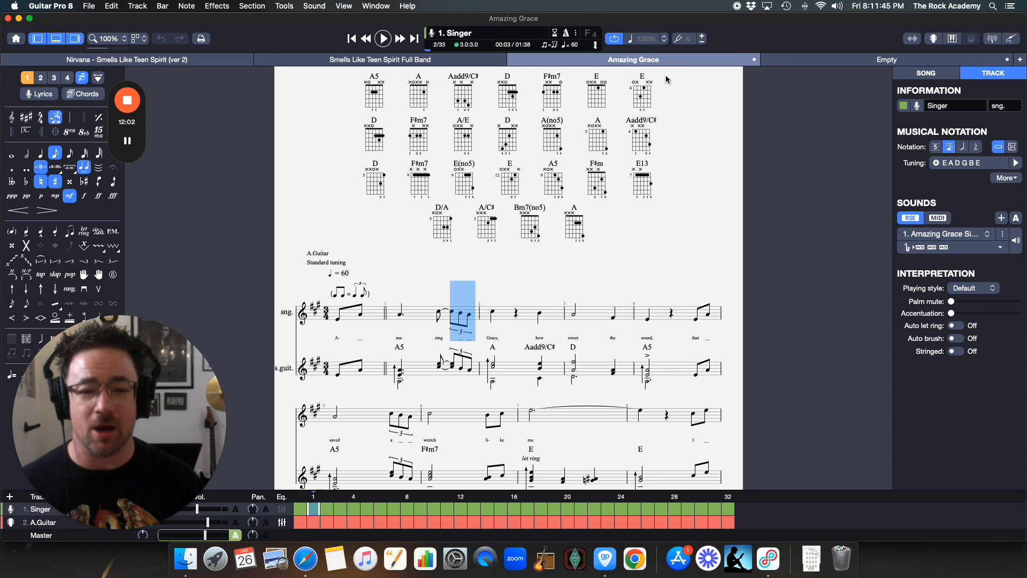
click(472, 319)
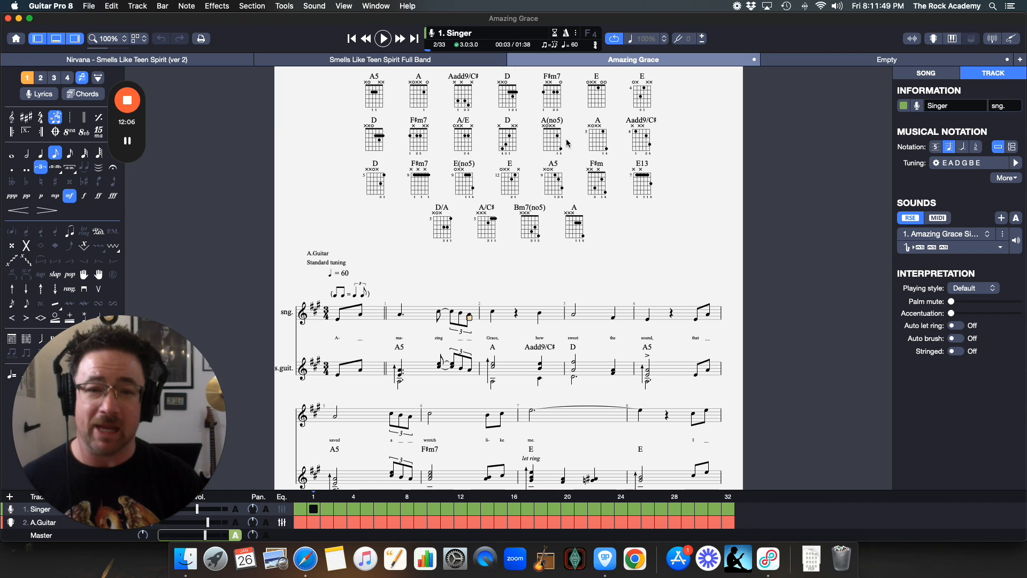
click(803, 61)
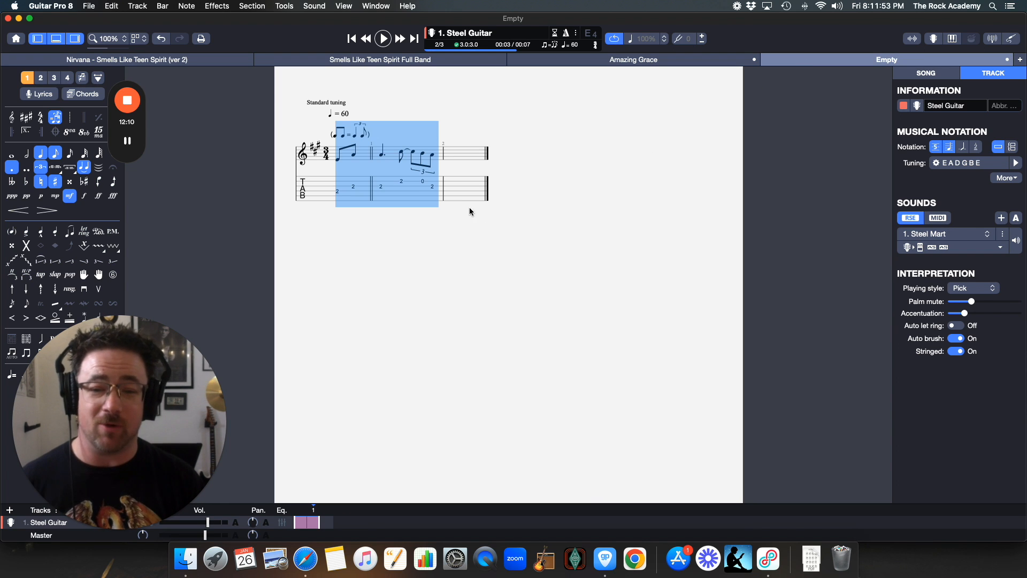
click(423, 181)
click(436, 188)
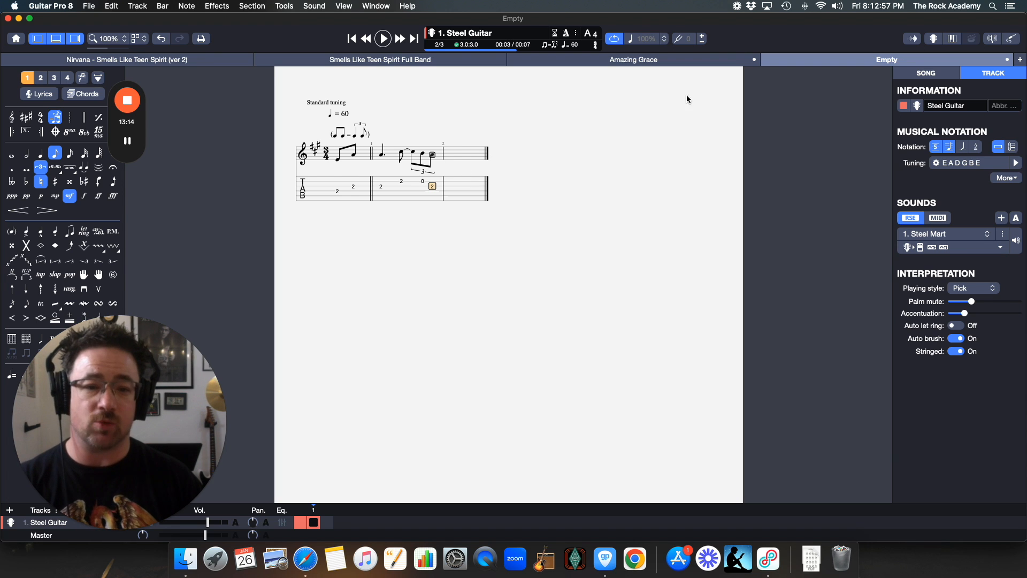
Step: Move on to the new score's third bar and inspect the Singer's note on "Grace" in Amazing Grace
key(Right)
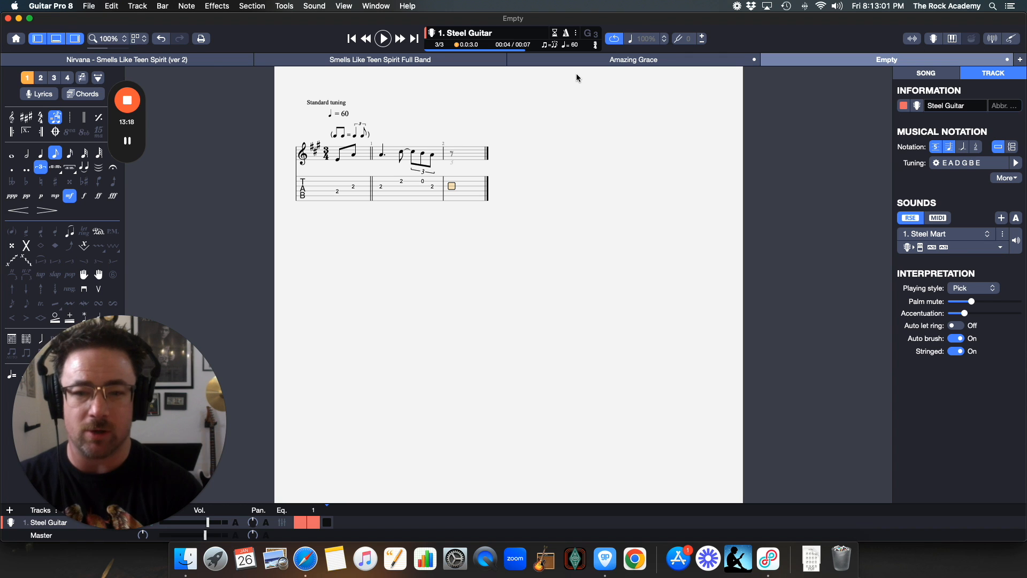
click(606, 61)
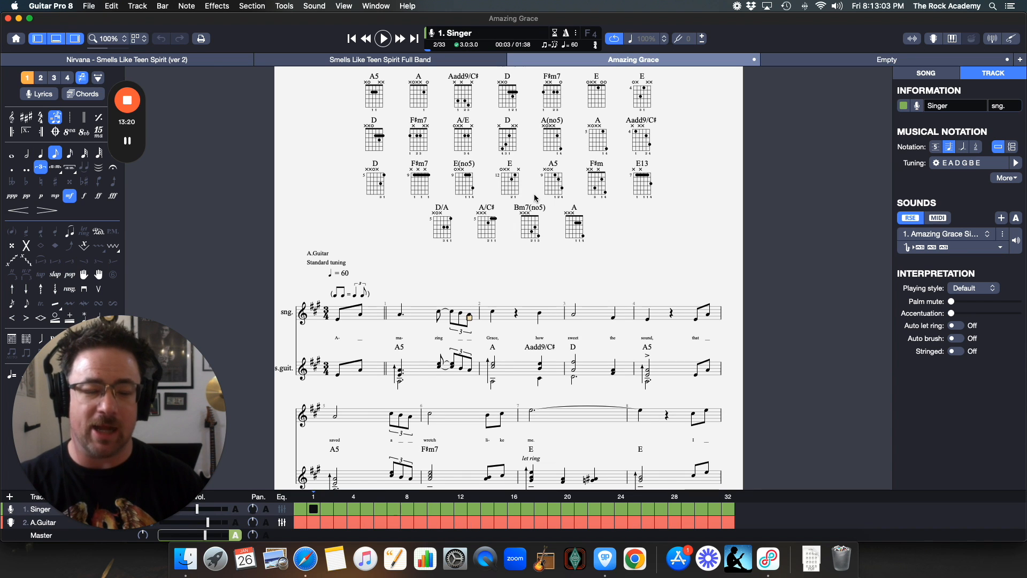
scroll(532, 312, down, 4)
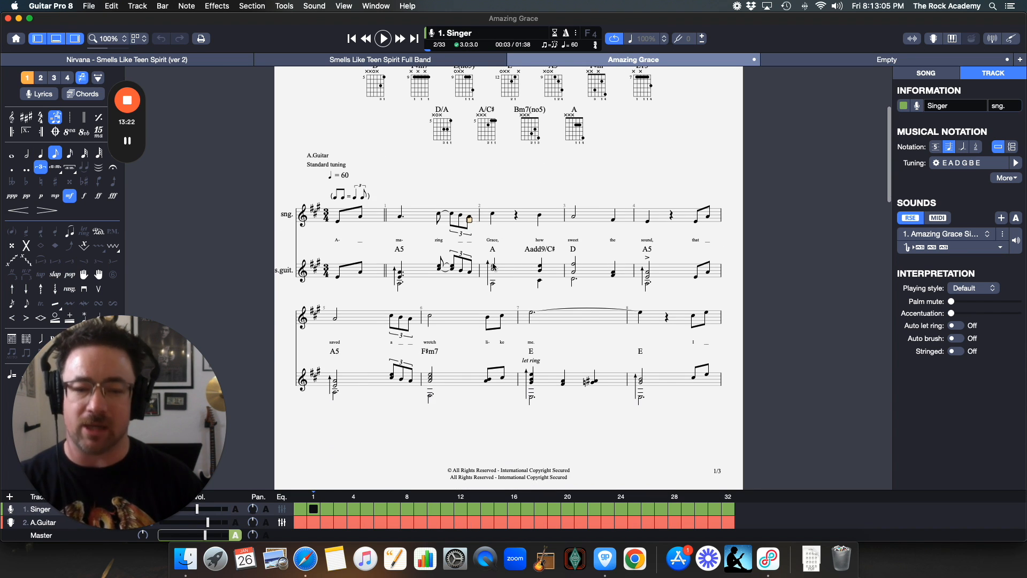
click(494, 216)
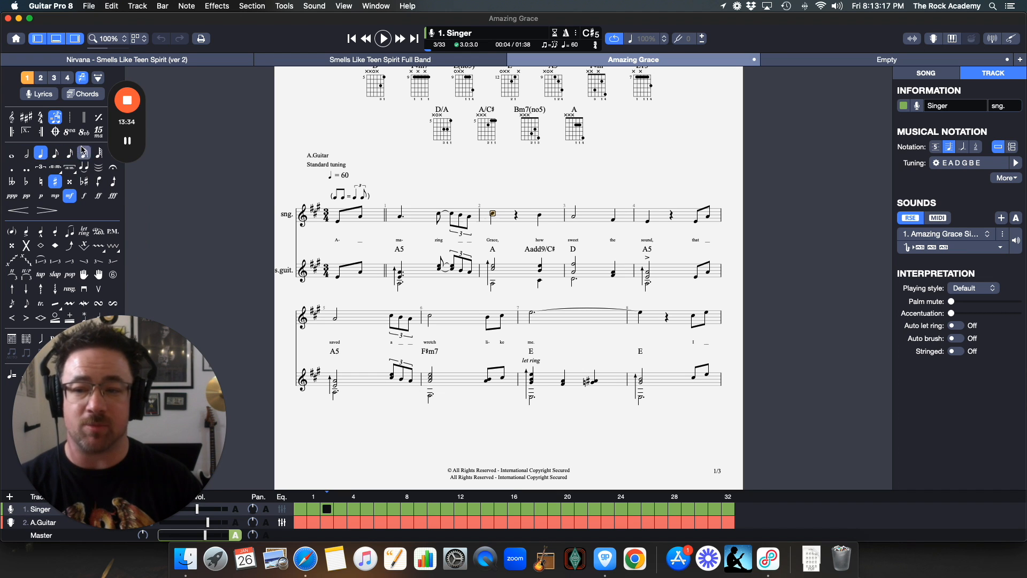
mouse_move(135, 116)
drag(139, 125, 174, 117)
click(114, 168)
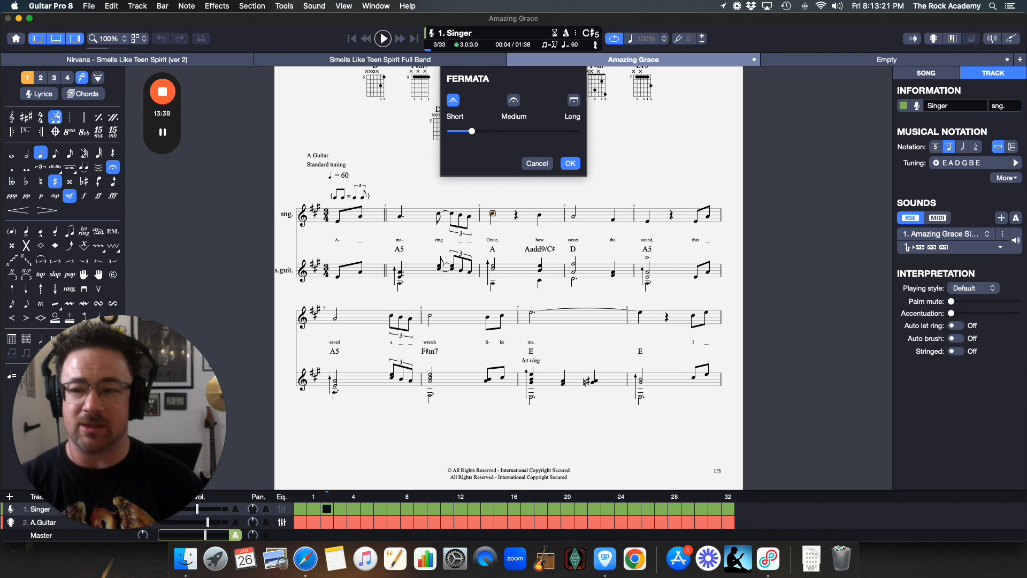
click(524, 158)
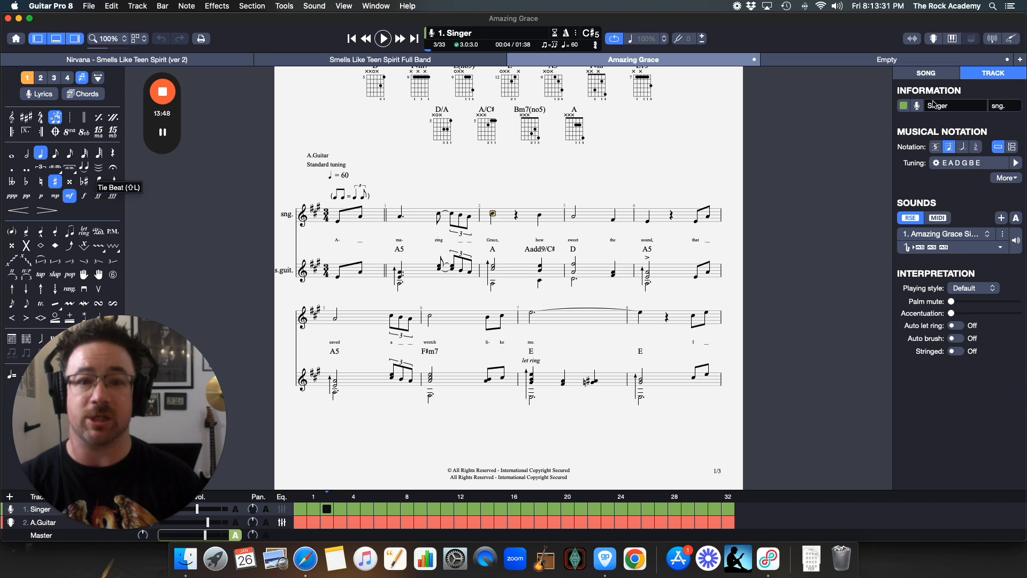
Step: Enter C#5 at fret 2 on the second string in the third bar as a plain quarter note without the triplet
click(847, 62)
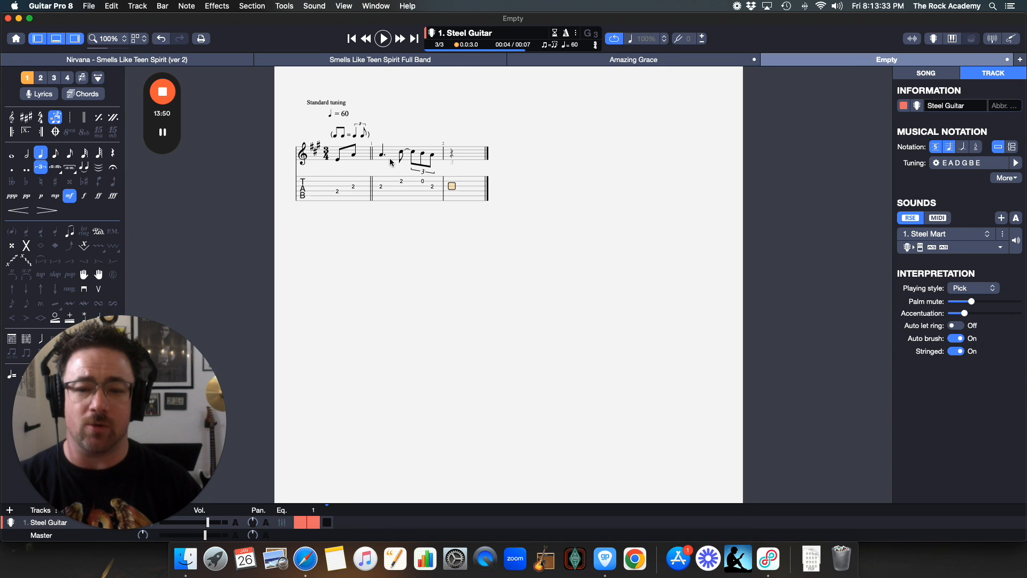
click(634, 61)
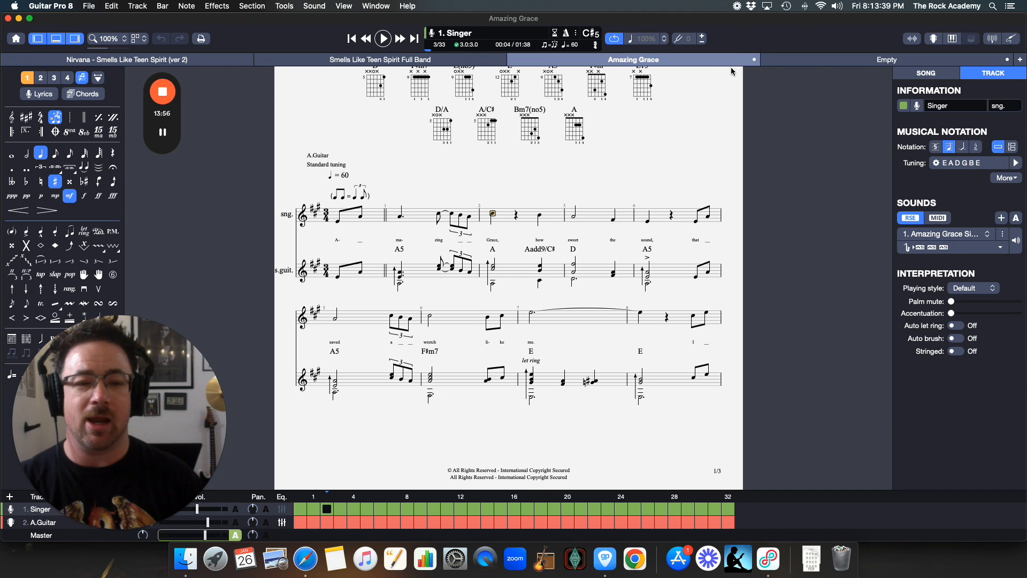
click(816, 60)
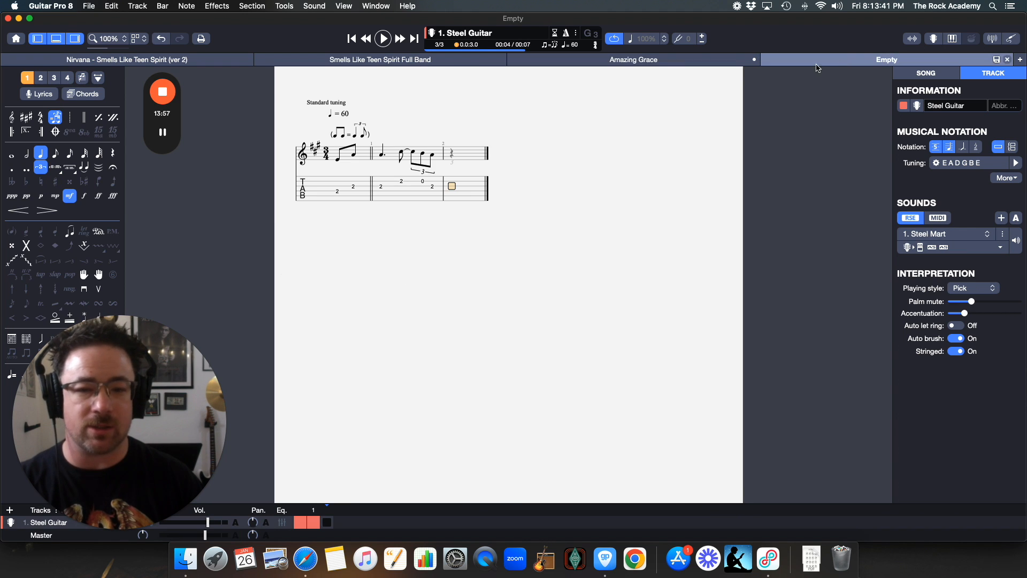
click(452, 152)
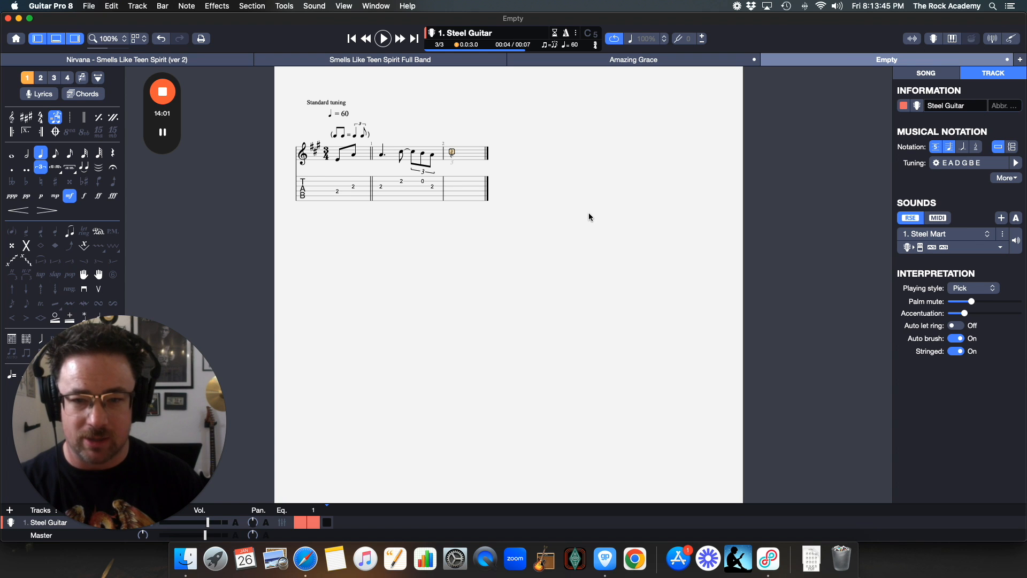
key(2)
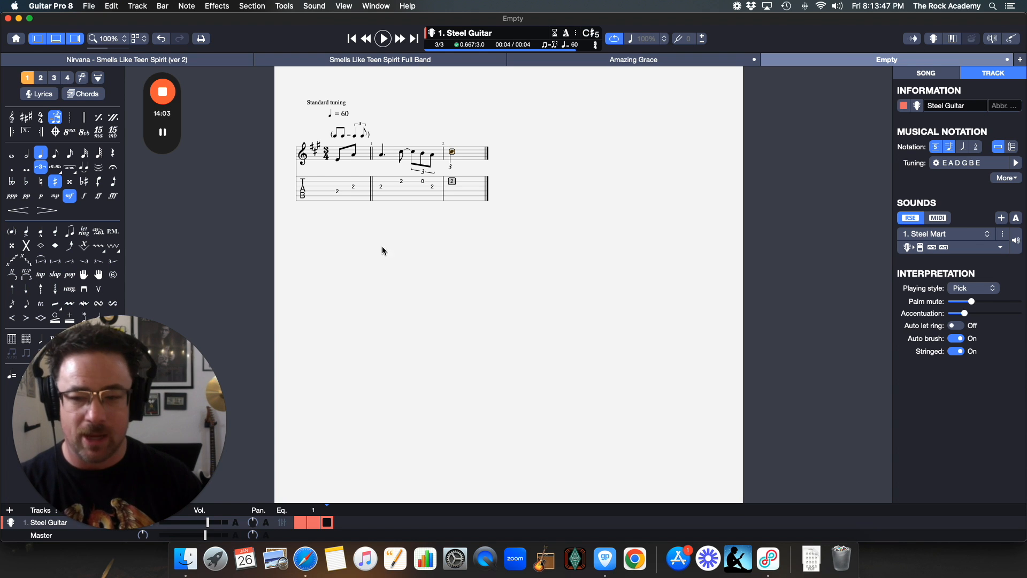
click(42, 168)
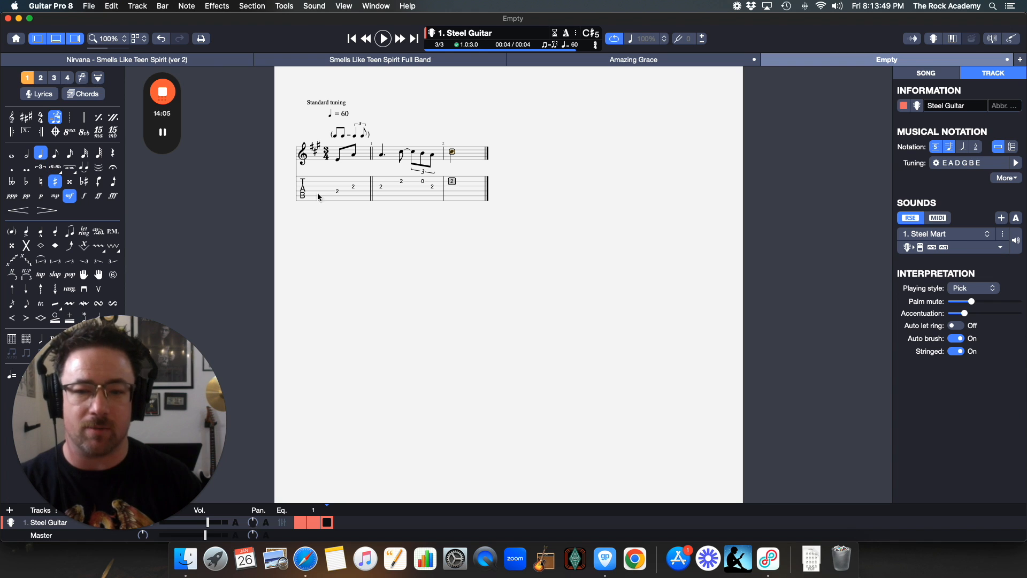
Step: Consult the rest of the Singer's bar in Amazing Grace, then add a quarter rest and B4 as a quarter note on the open second string
key(Right)
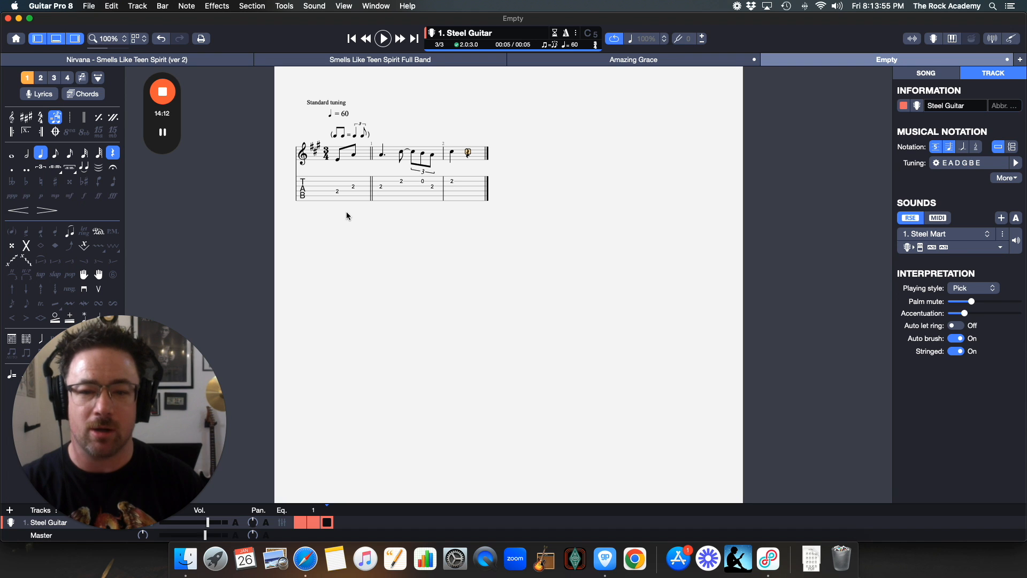
click(681, 60)
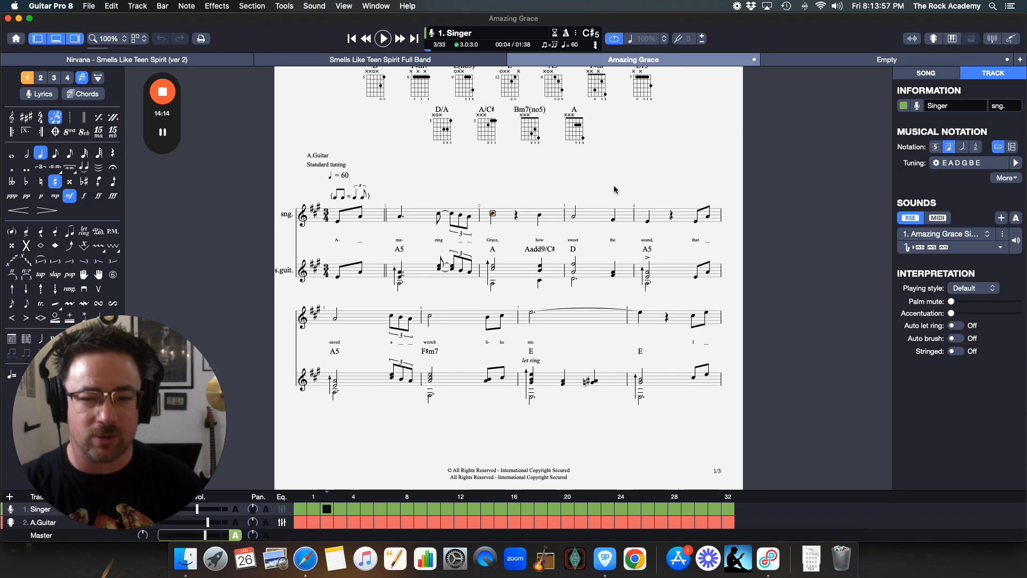
click(824, 60)
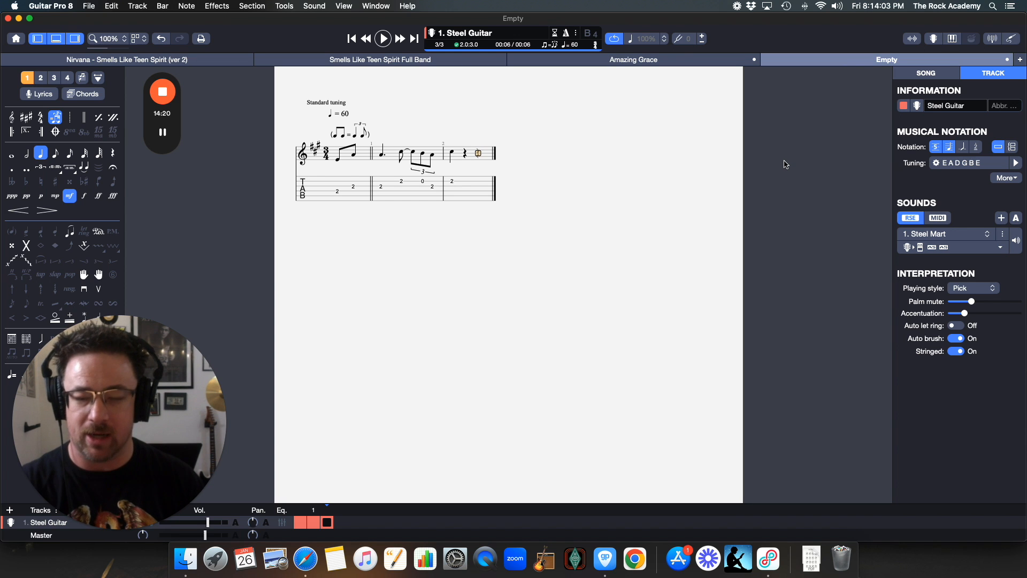
text(0)
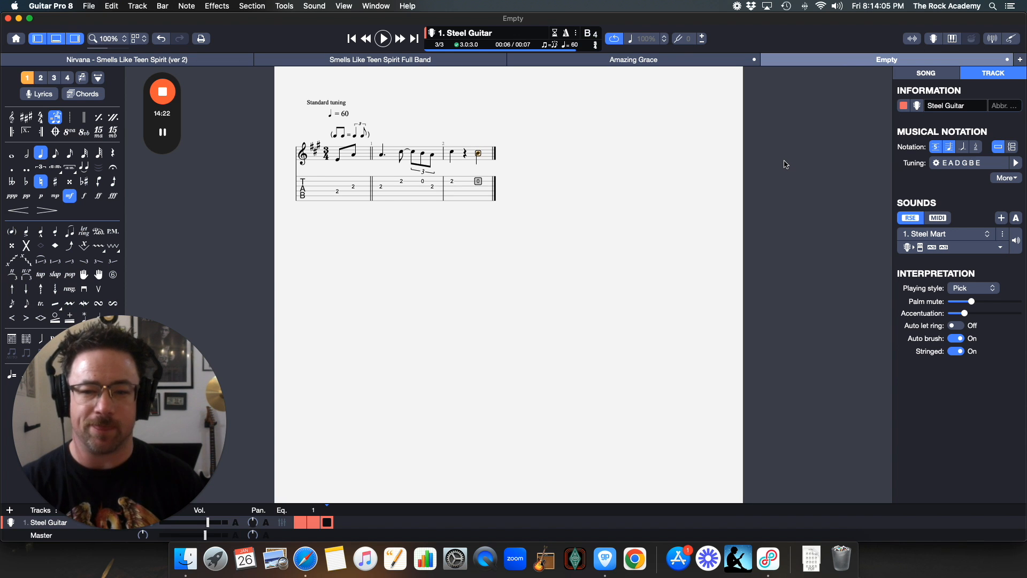
Step: Show the Singer track's tablature in Amazing Grace, then hide it again
click(337, 196)
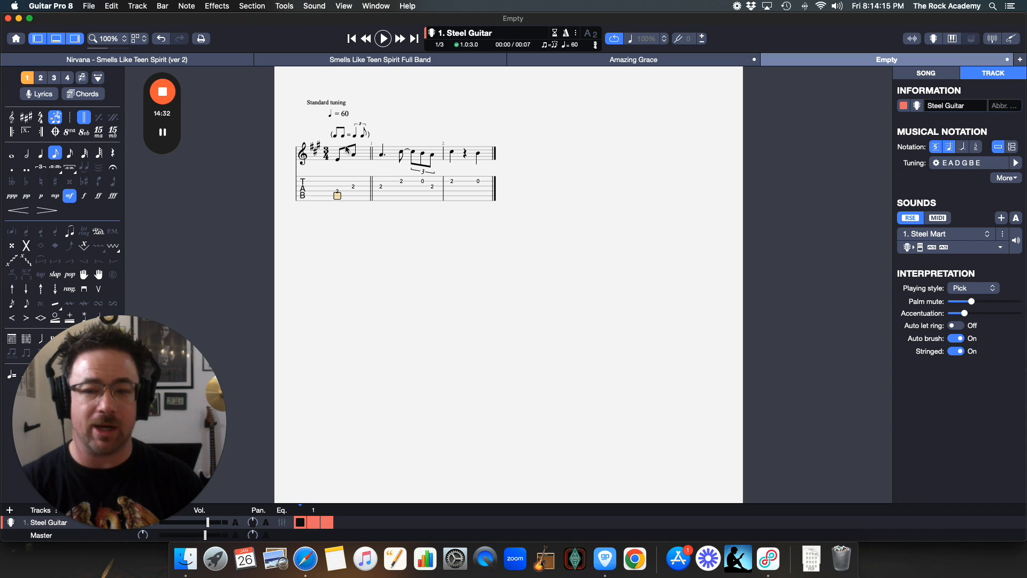
click(625, 60)
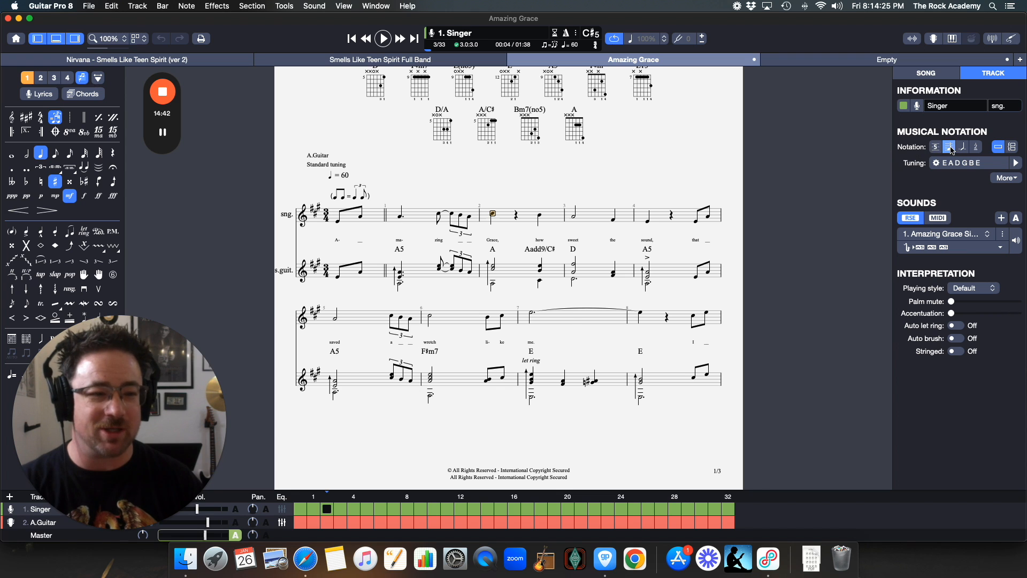
click(935, 147)
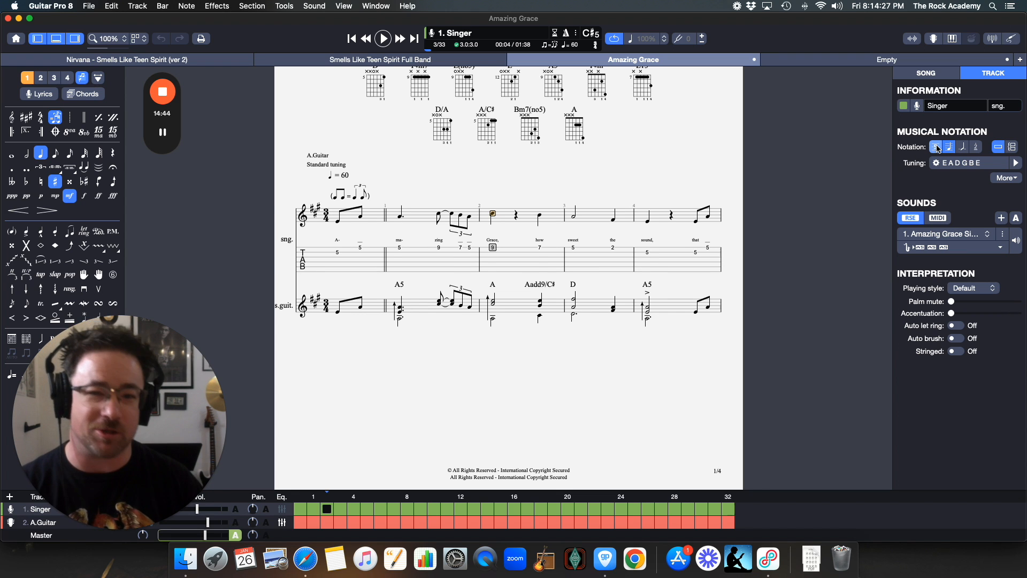
click(936, 147)
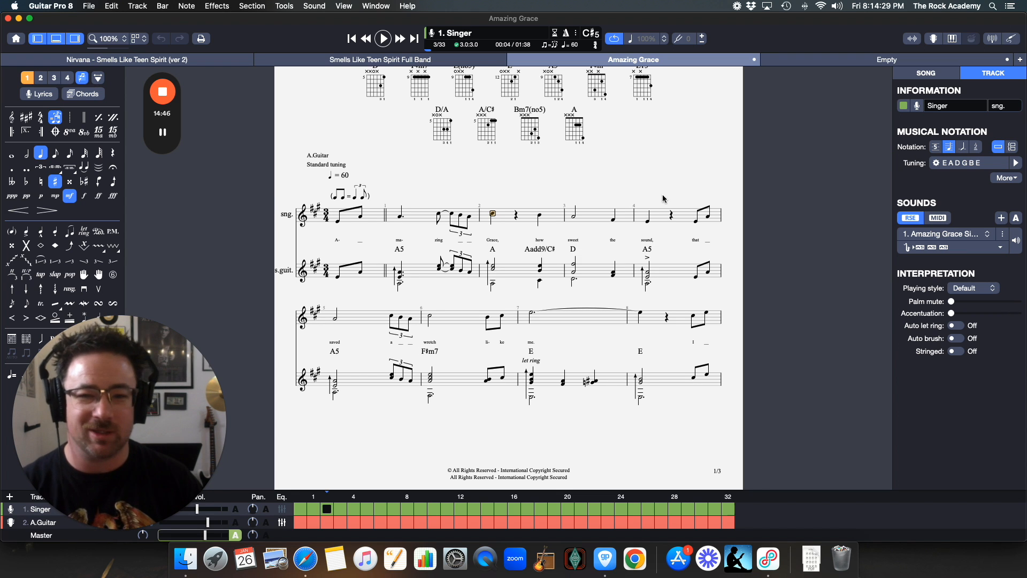
Step: Play back the new steel guitar score from the first beat of its pickup bar
click(833, 60)
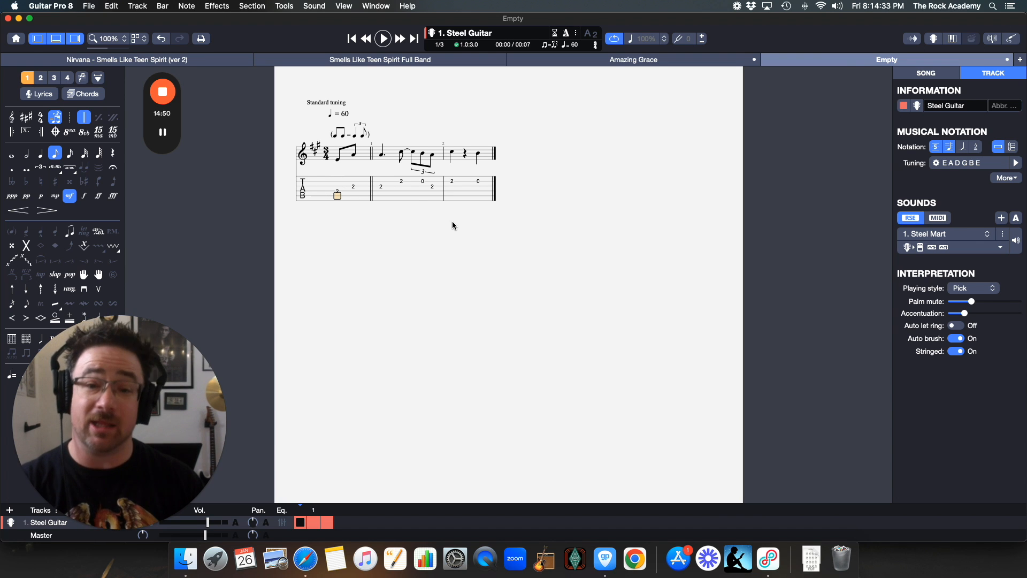
key(space)
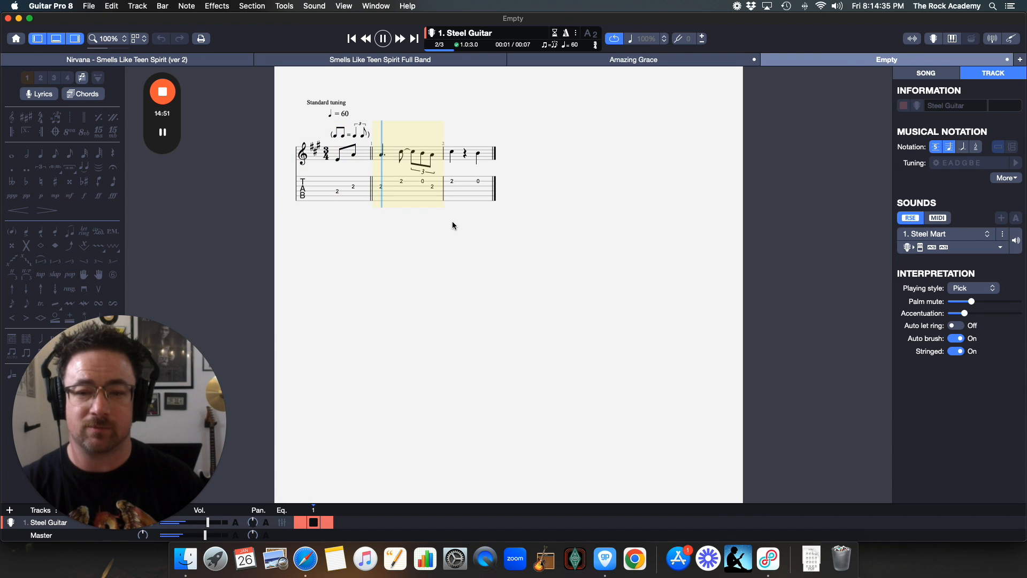